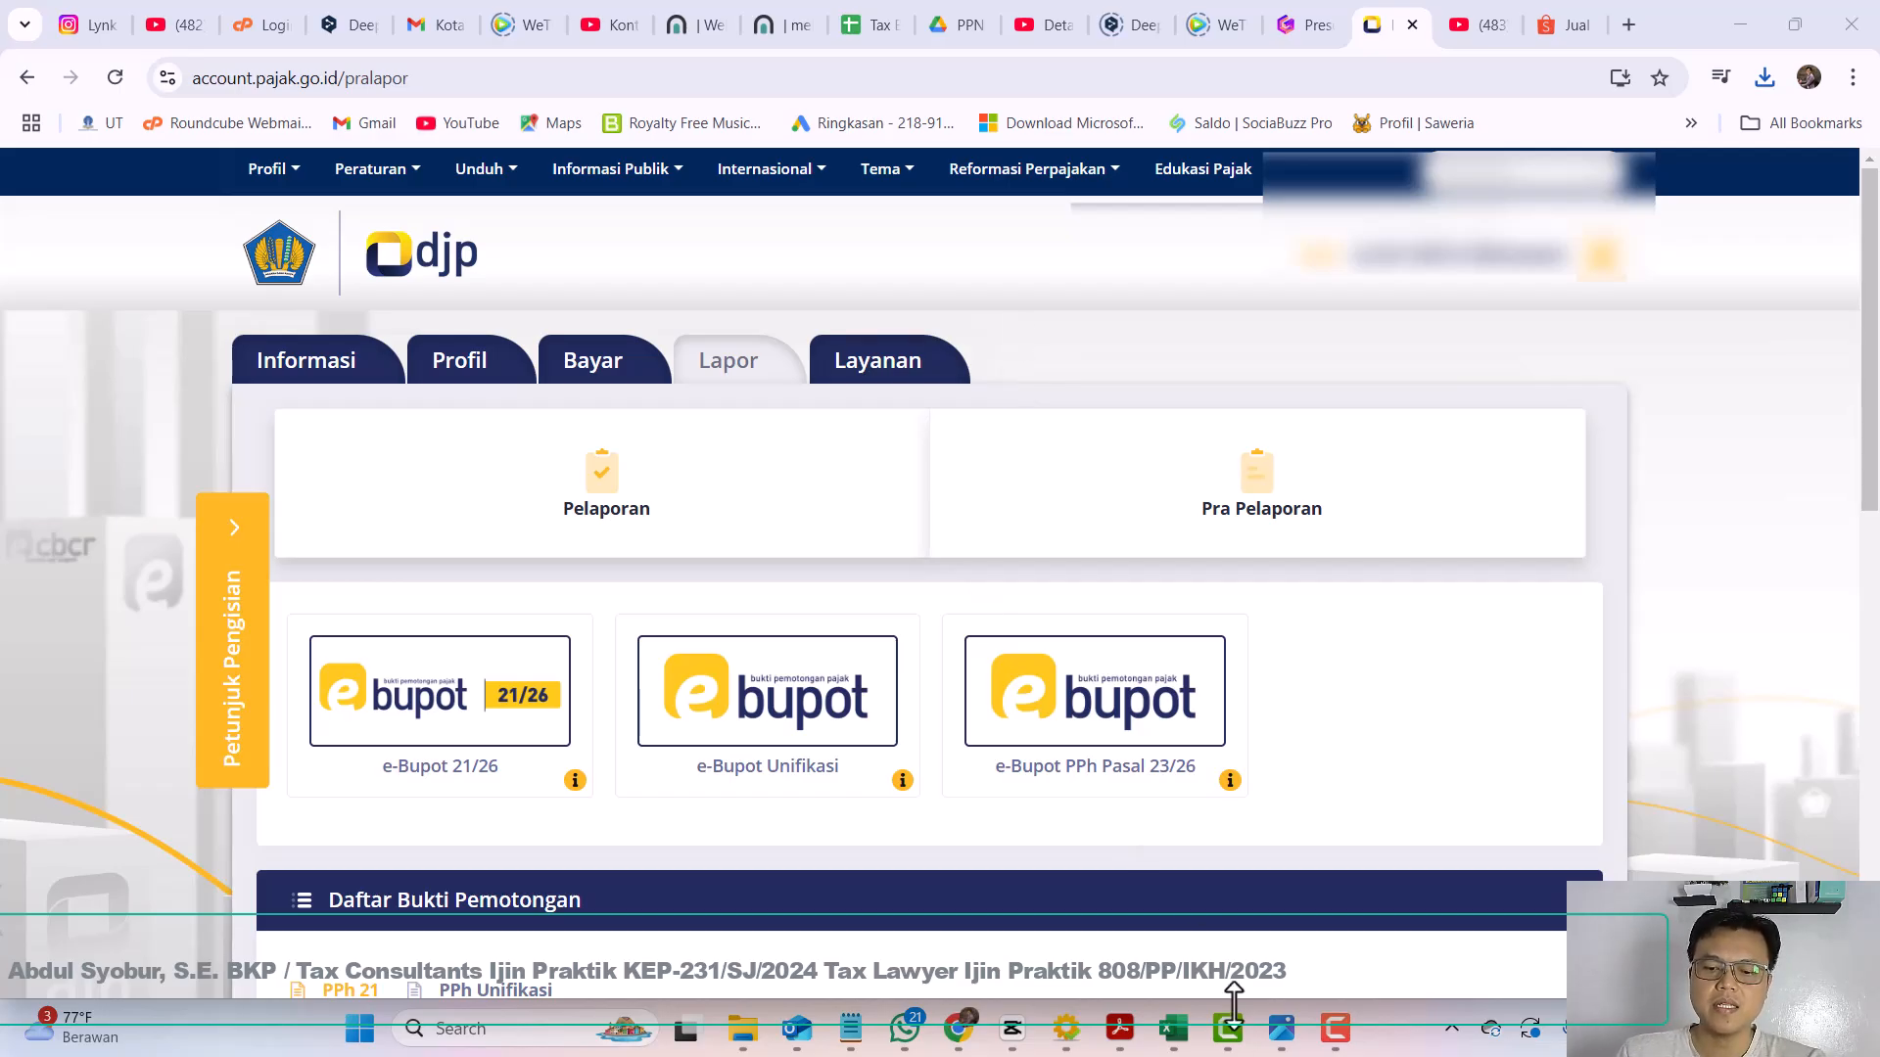
Step: Look at the PPh 21 recap workbook in Excel, return to the browser and open the e-Bupot 21/26 service
{"action": "mouse_move", "coordinate": [1173, 1028]}
{"action": "left_click", "coordinate": [1175, 915]}
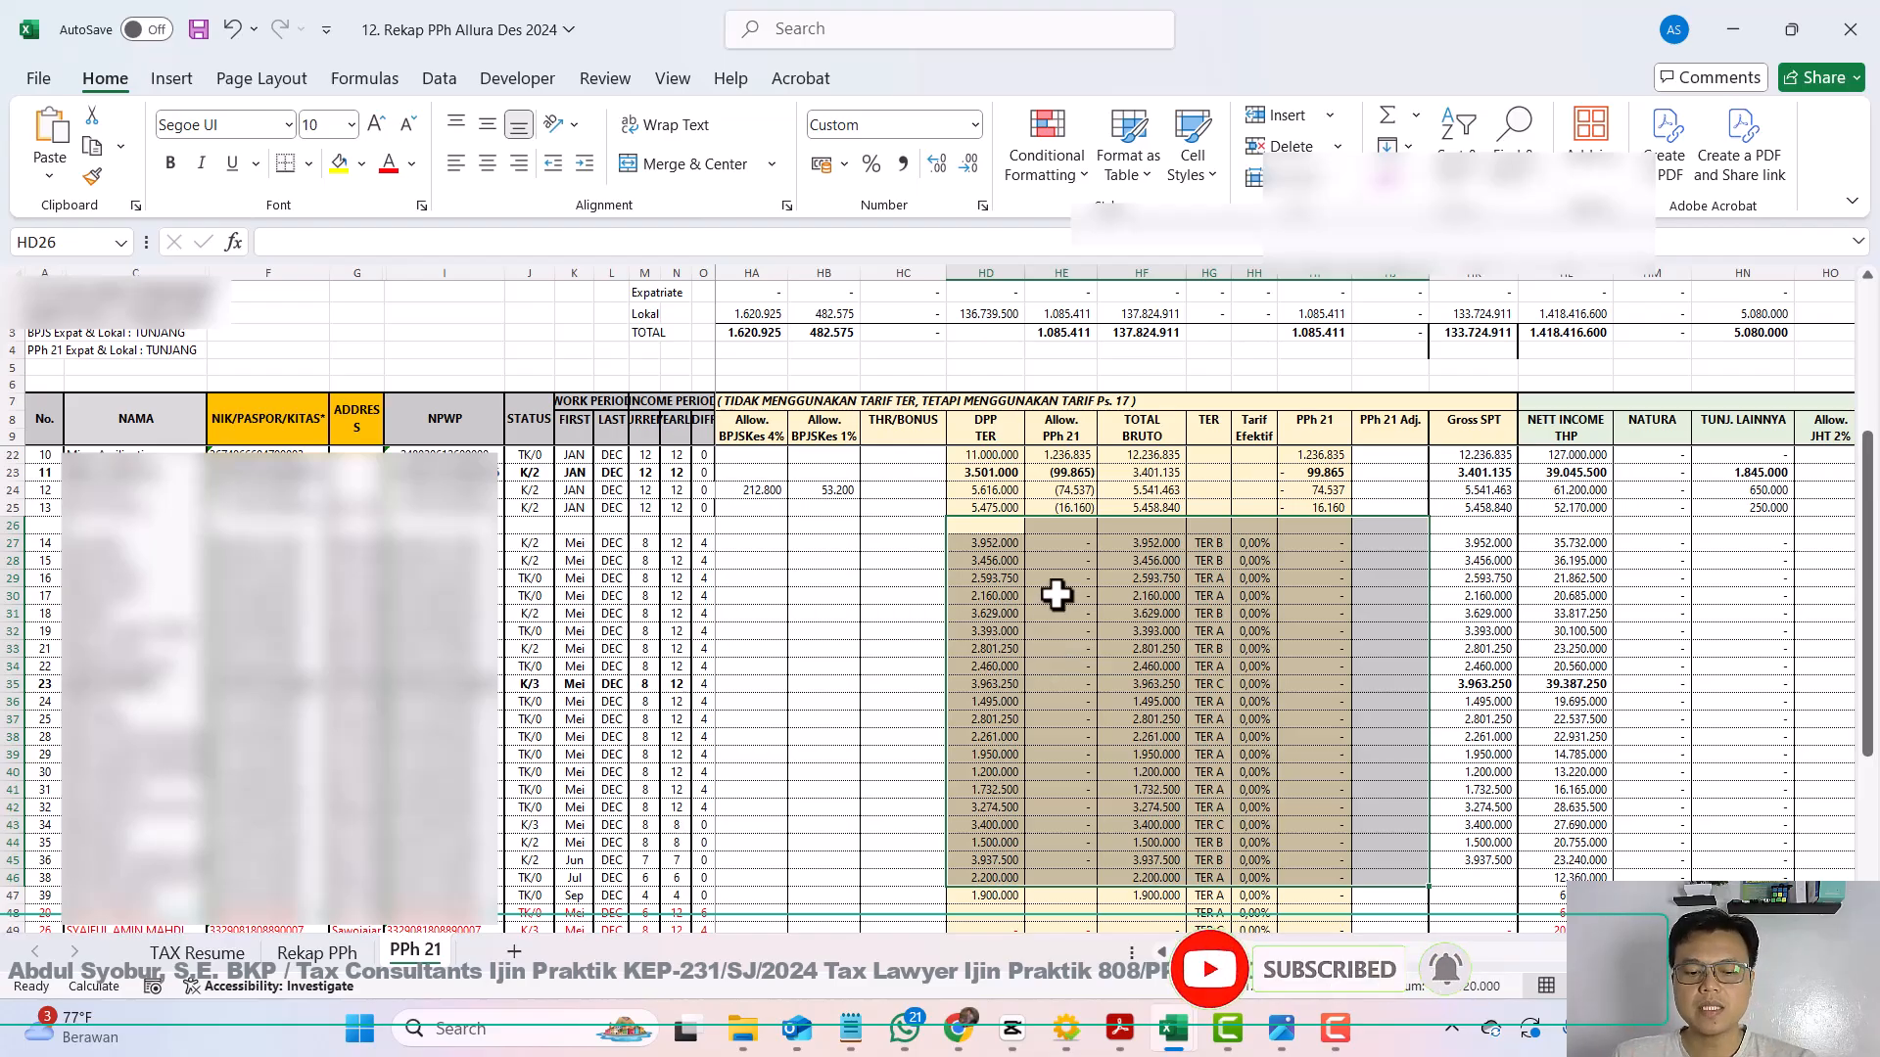
{"action": "key", "text": "alt+Tab"}
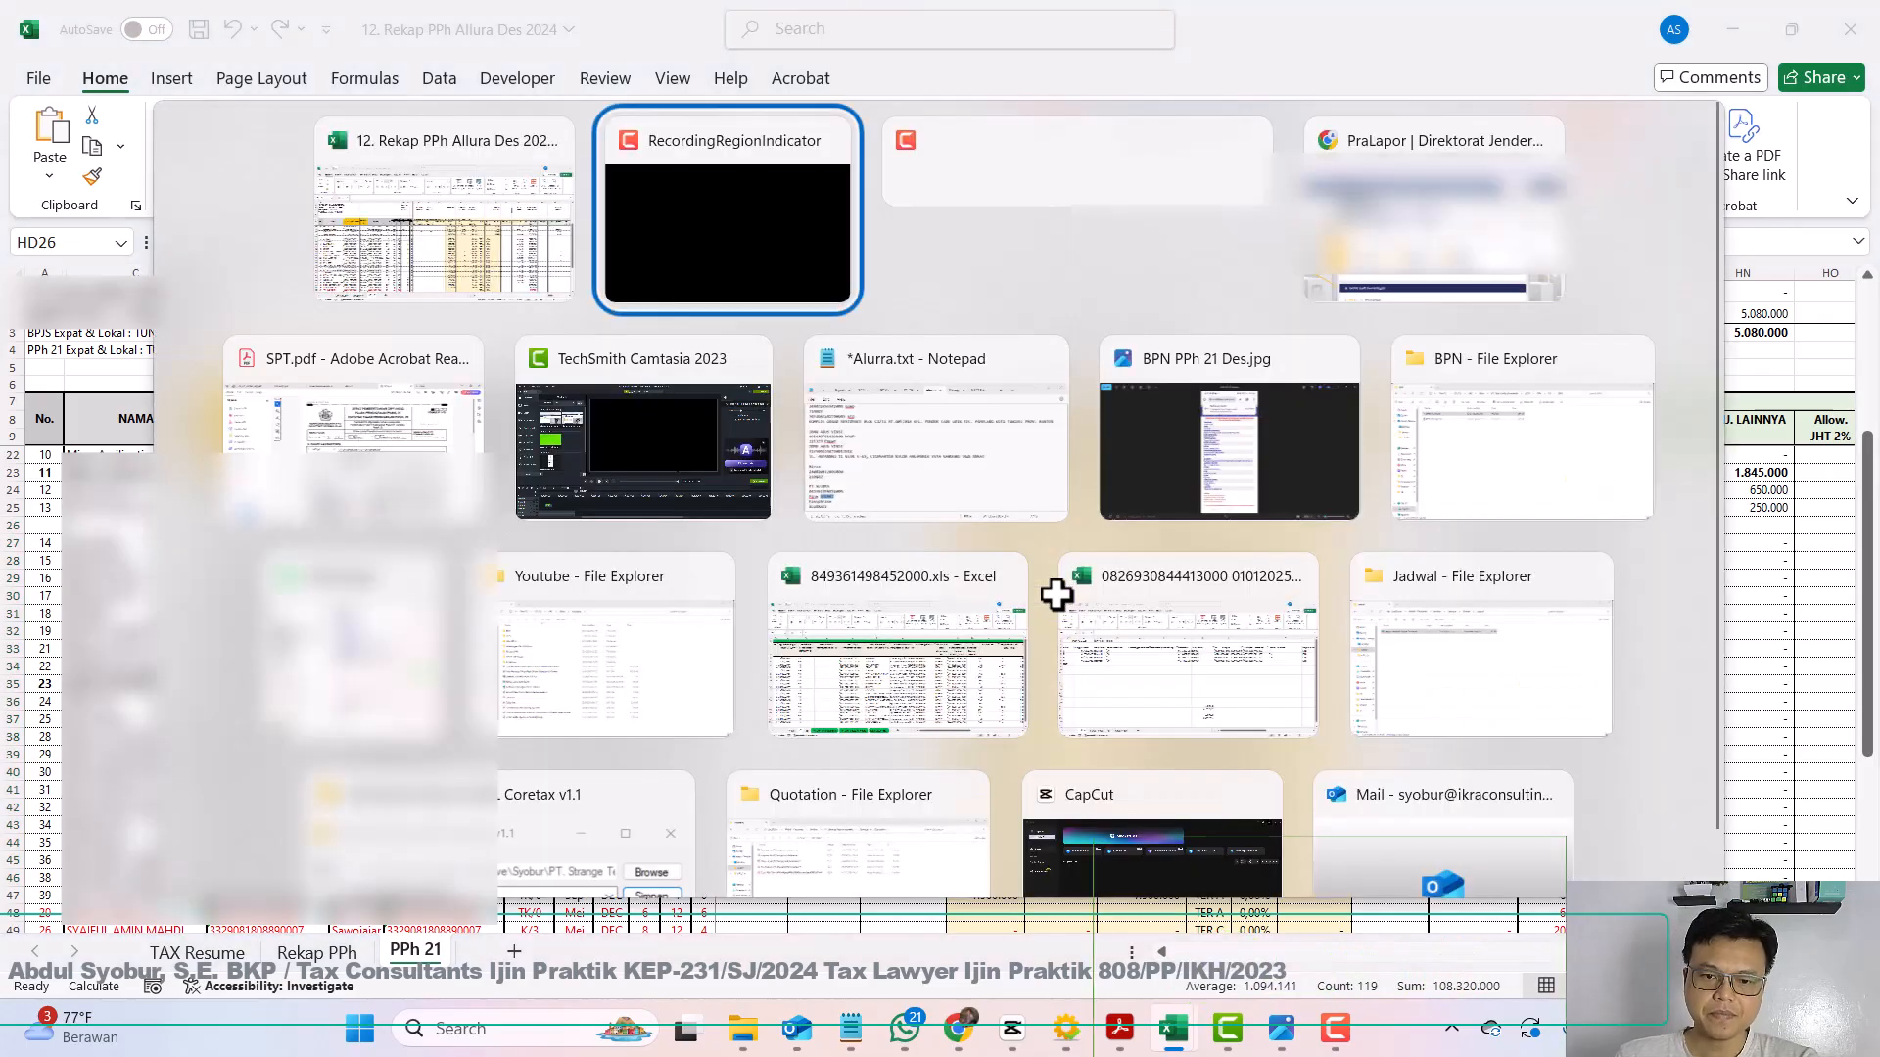
{"action": "key", "text": "alt+Tab"}
{"action": "key", "text": "alt+Tab"}
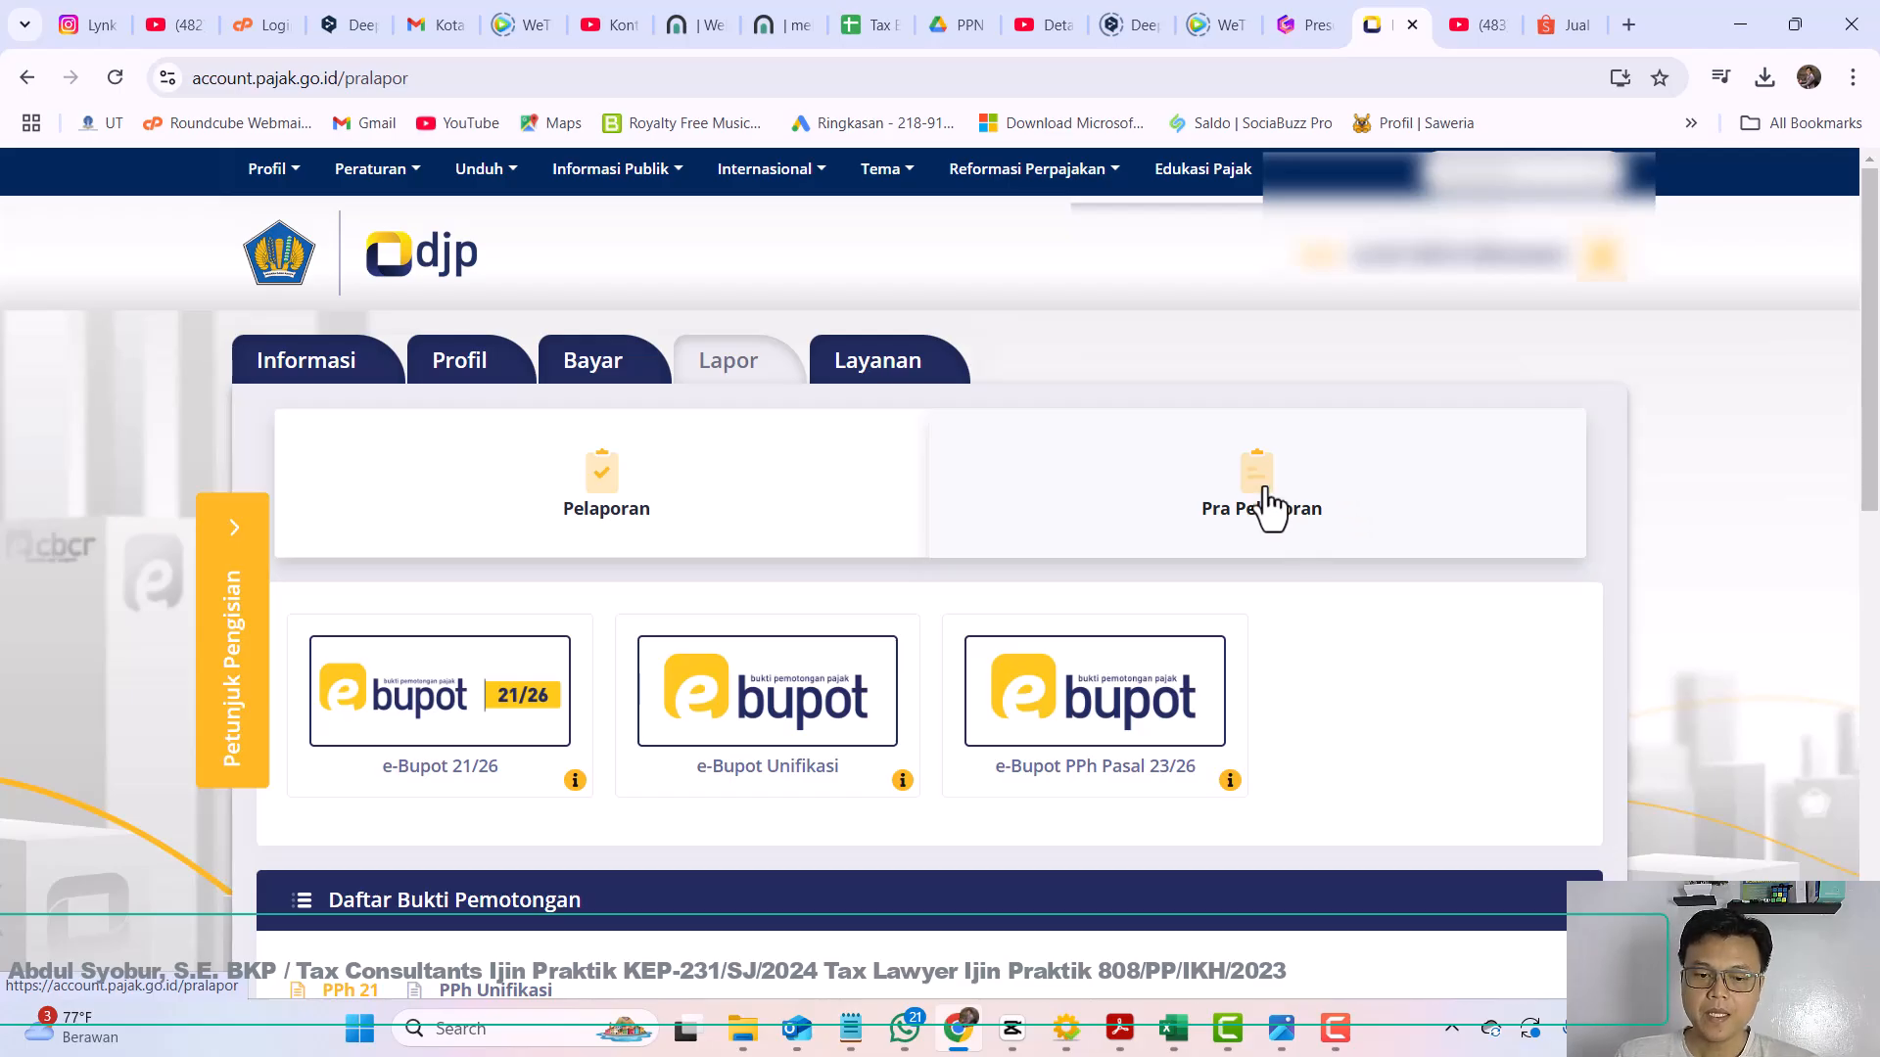
{"action": "left_click", "coordinate": [369, 698]}
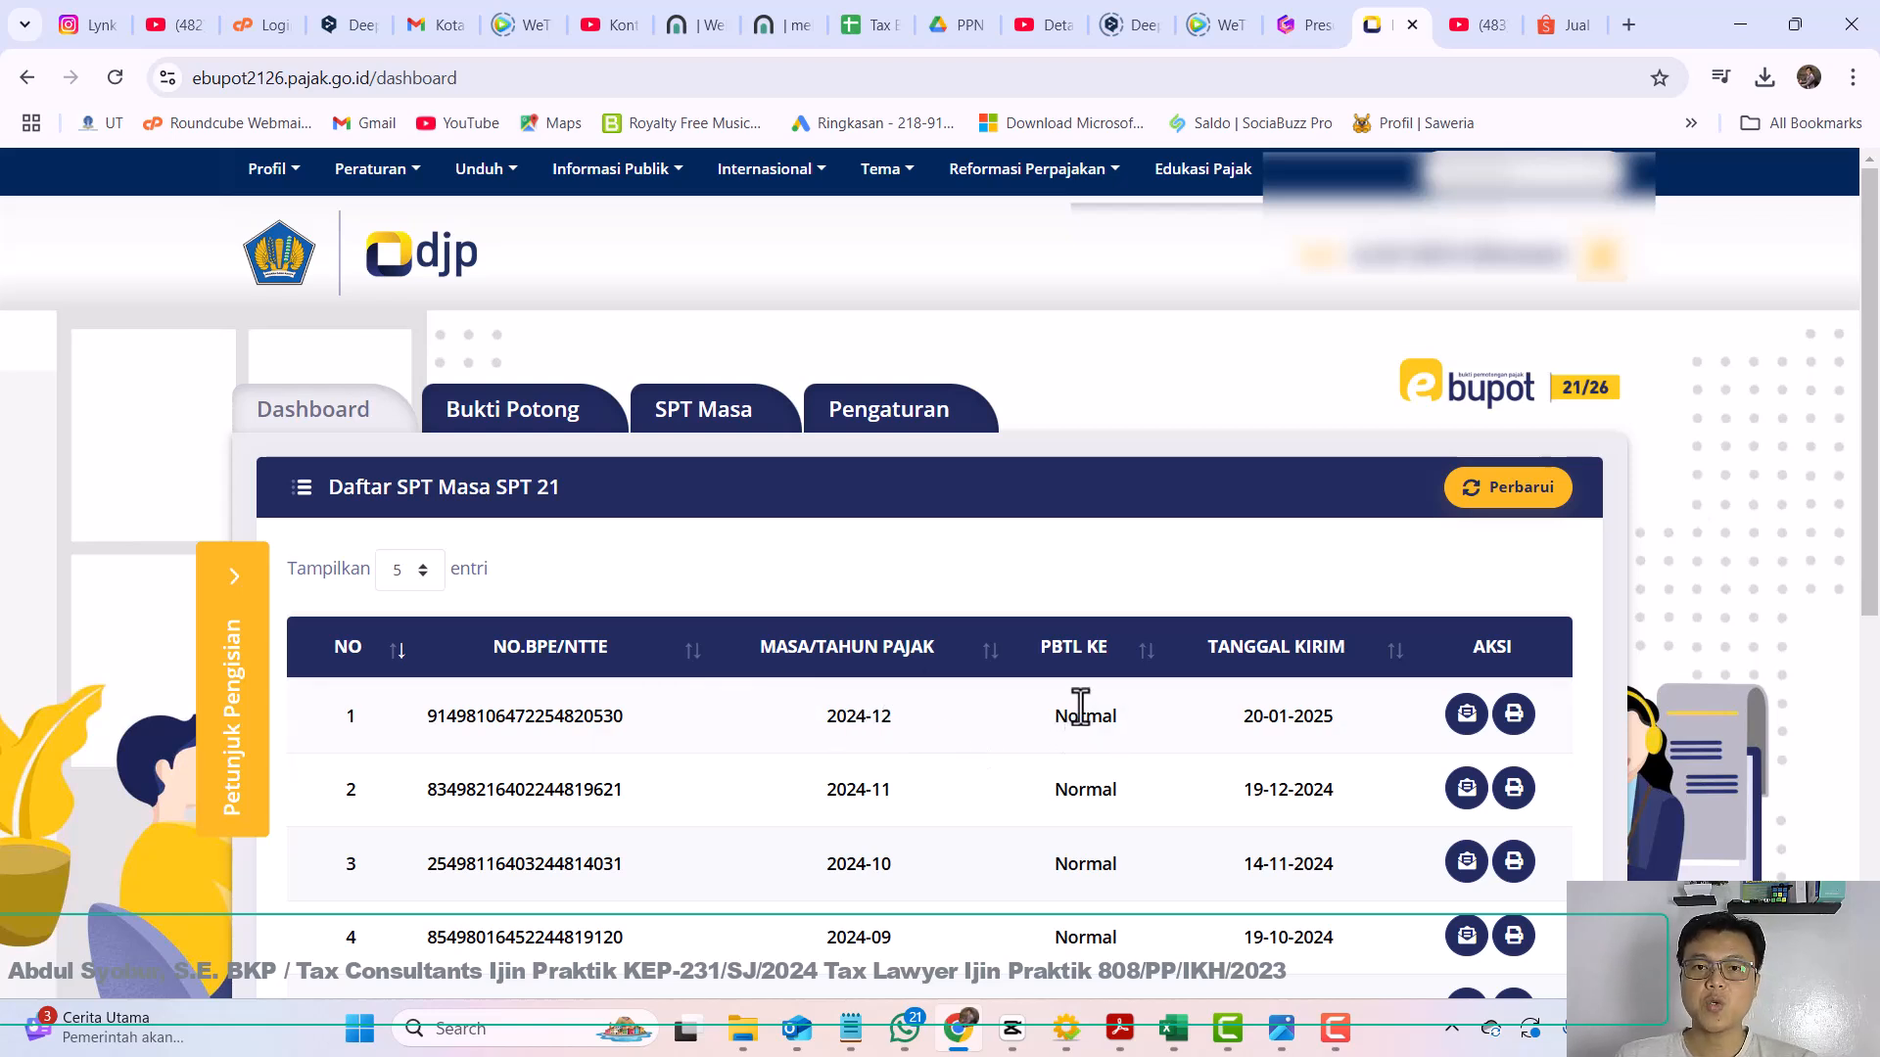
Step: Switch to the Excel recap and examine the December TER and Tarif Efektif columns for both employee groups on the PPh 21 sheet
{"action": "key", "text": "alt+Tab"}
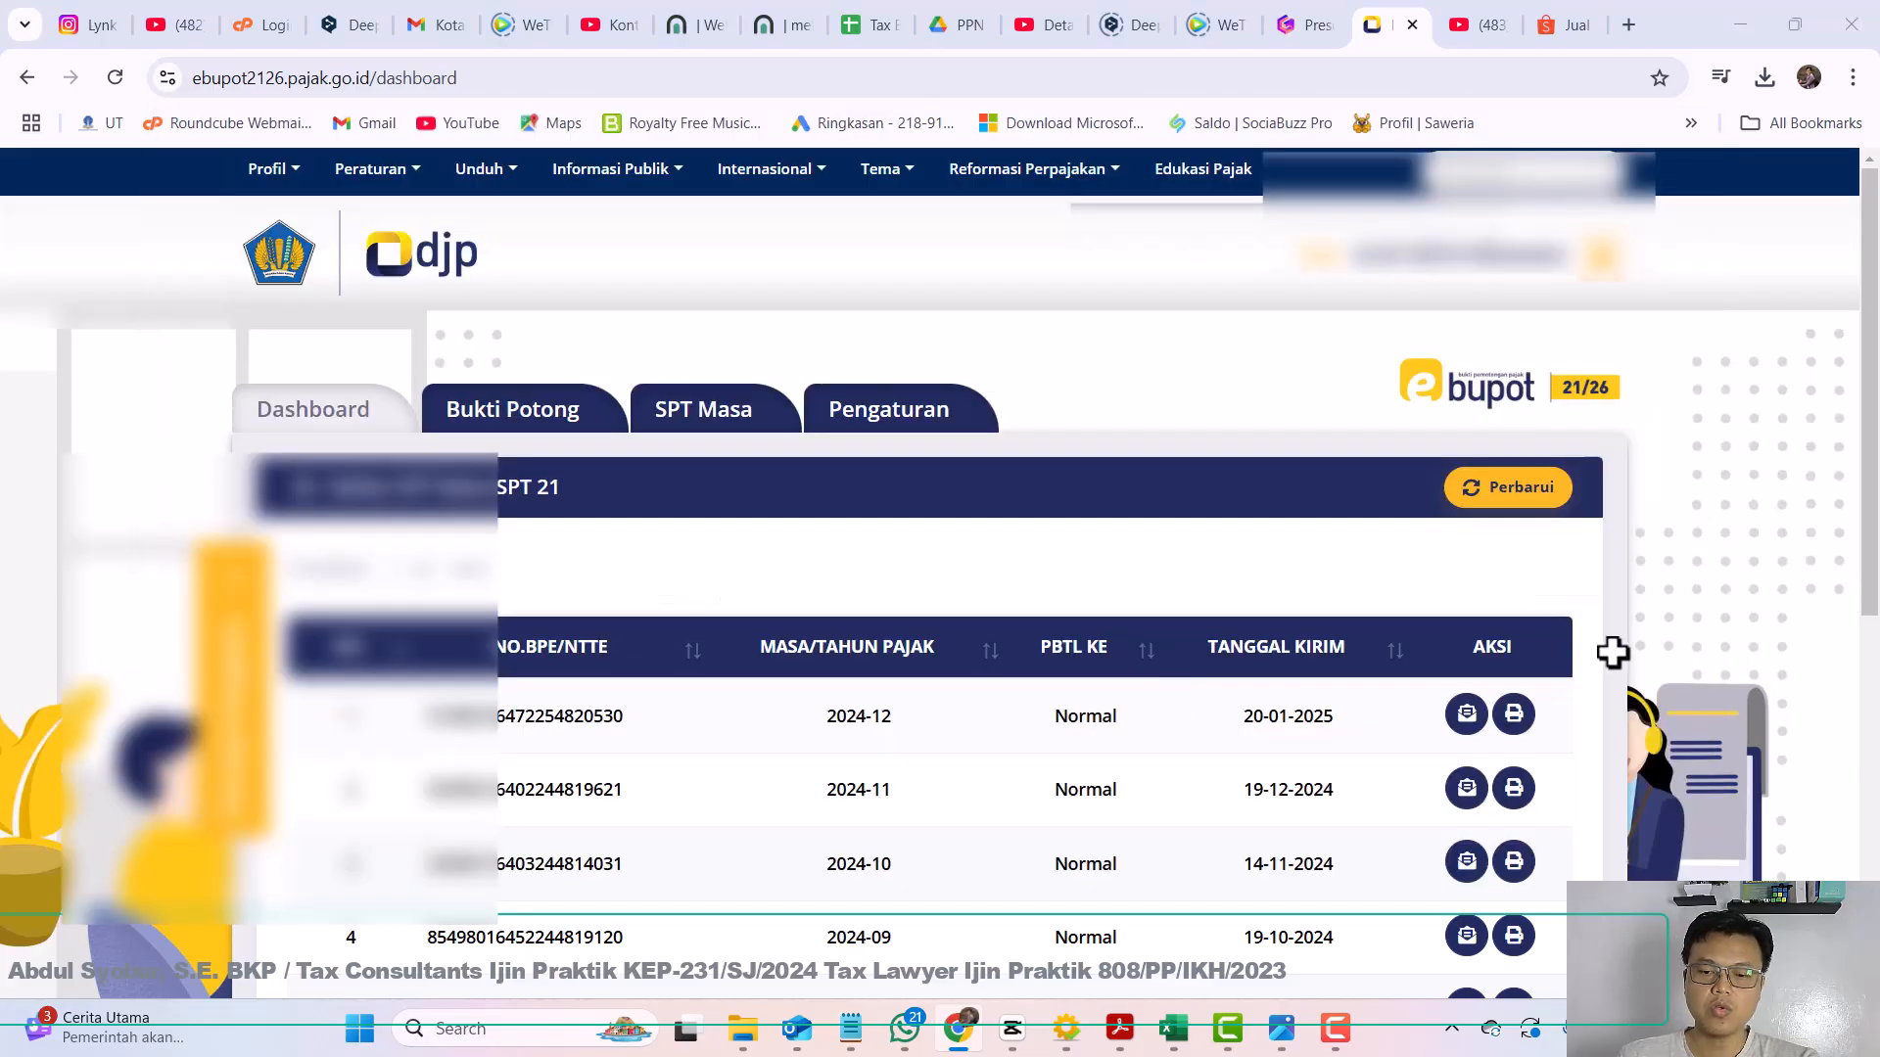
{"action": "scroll", "coordinate": [1241, 603], "scroll_direction": "up", "scroll_amount": 4}
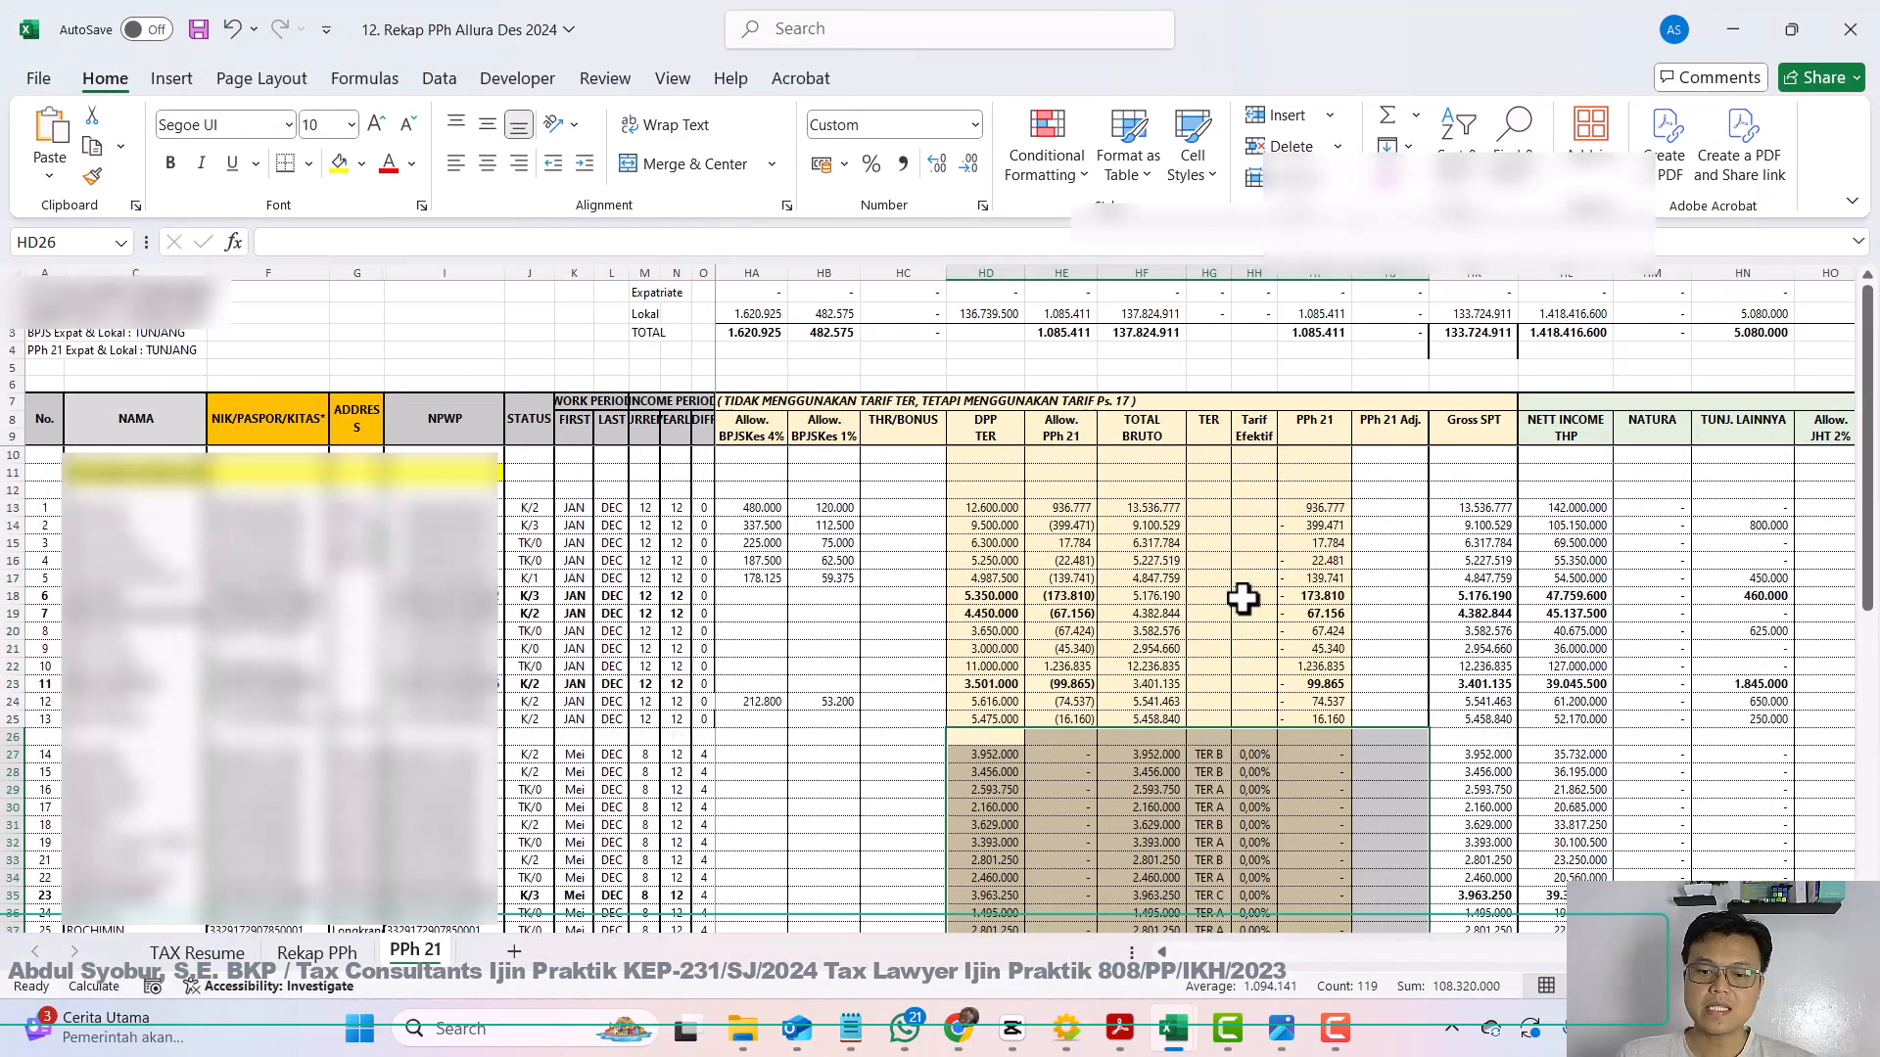
{"action": "left_click", "coordinate": [1219, 293]}
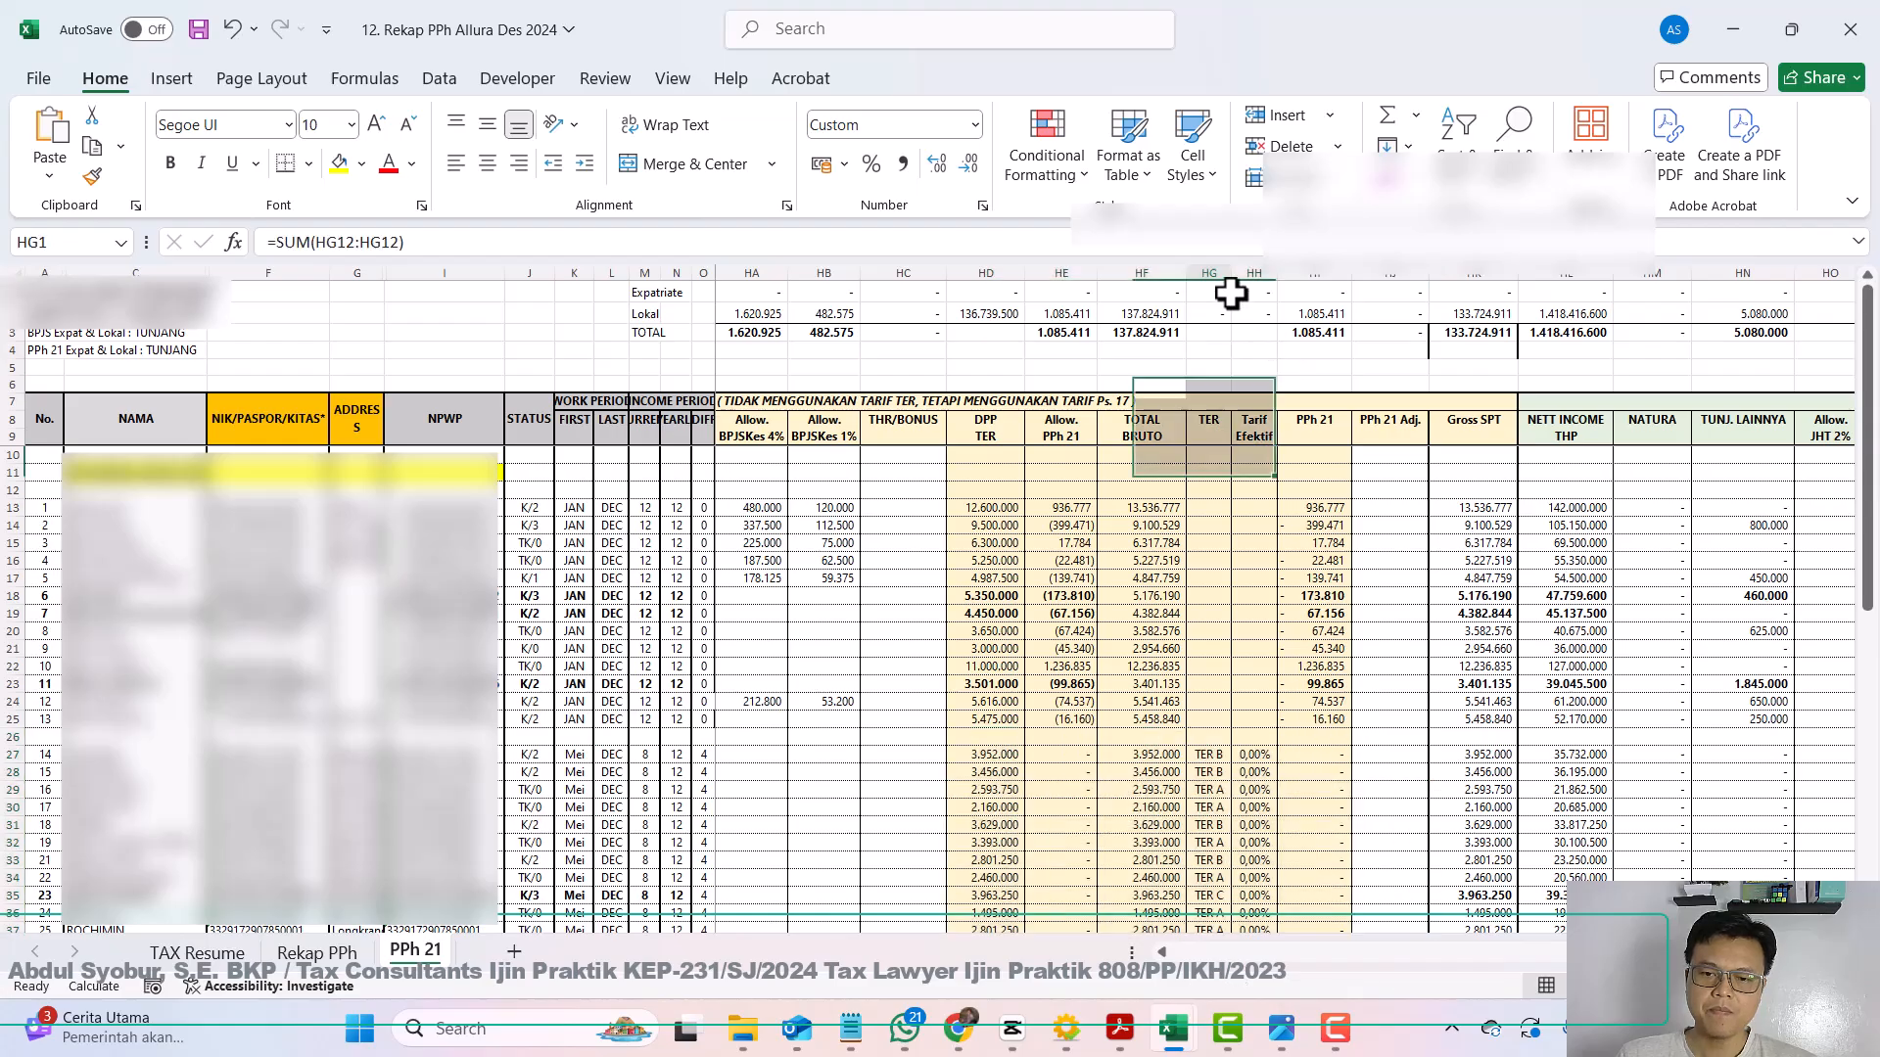
{"action": "left_click_drag", "start_coordinate": [1211, 471], "coordinate": [1254, 703]}
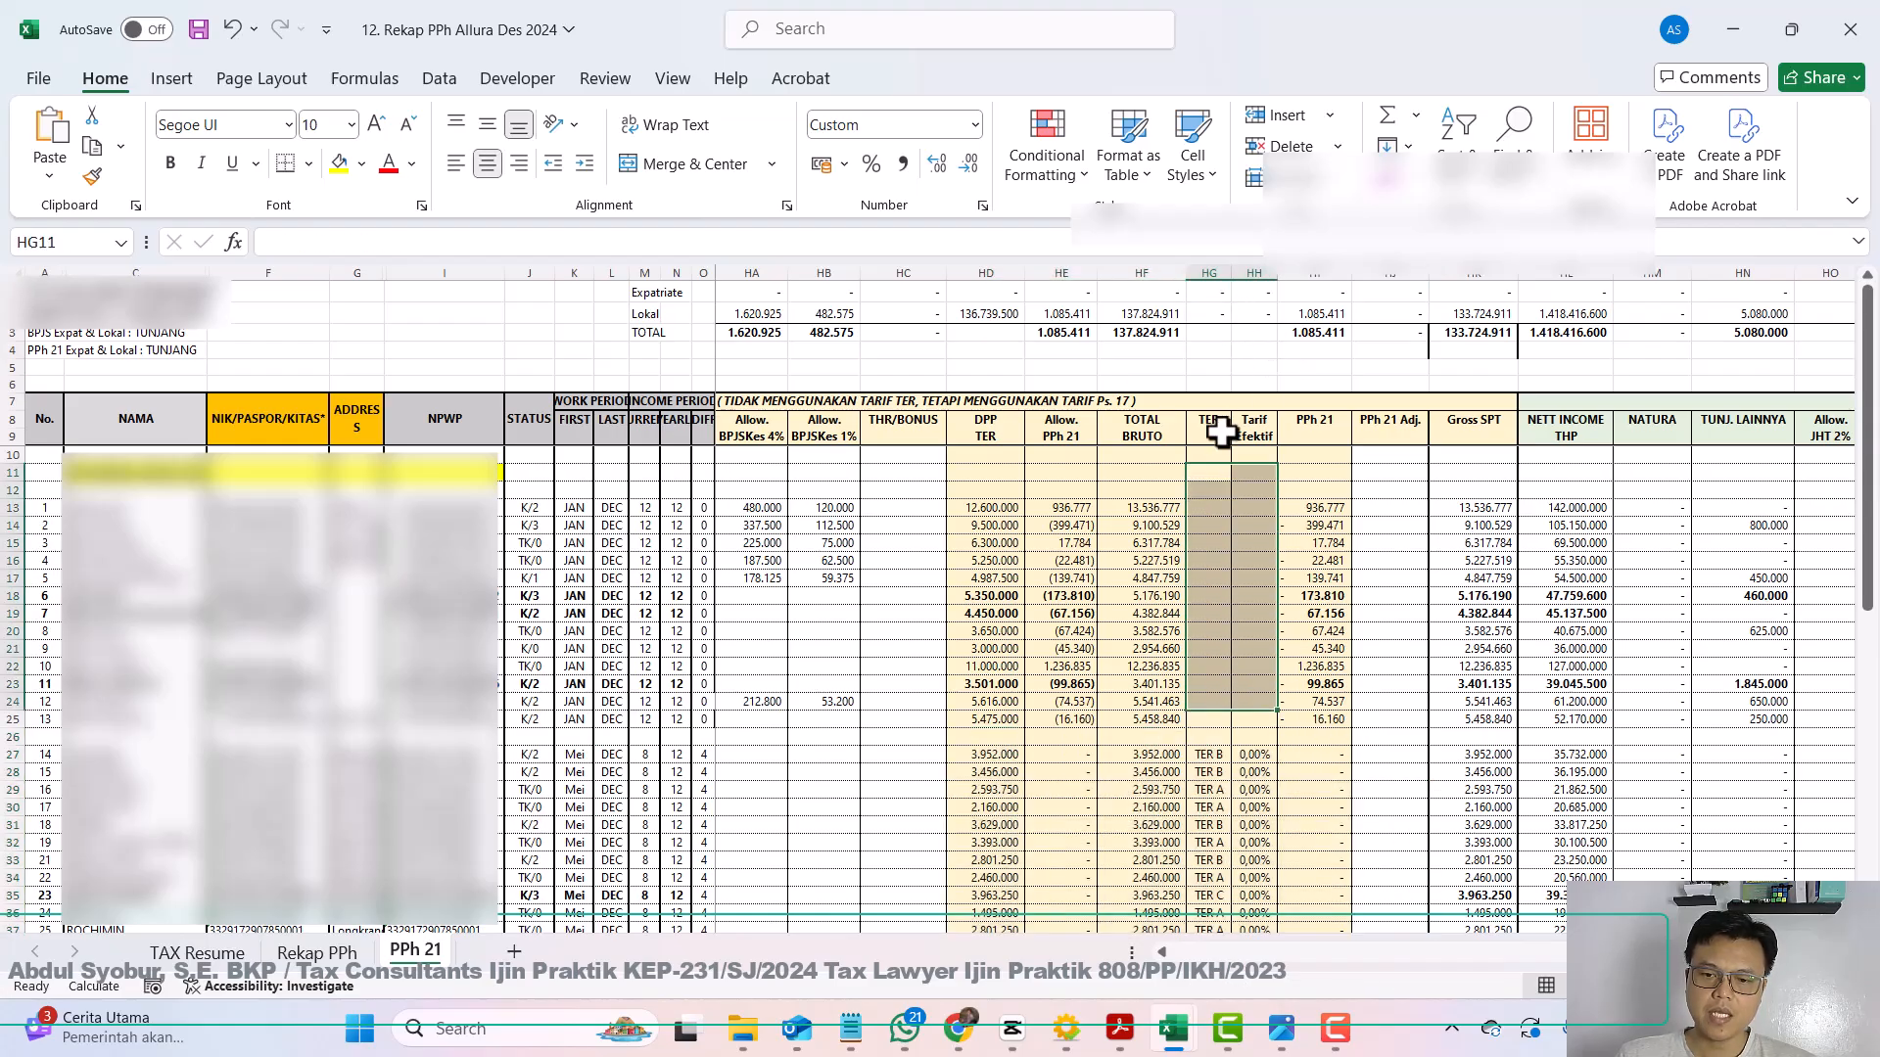
{"action": "left_click_drag", "start_coordinate": [1207, 399], "coordinate": [1248, 736]}
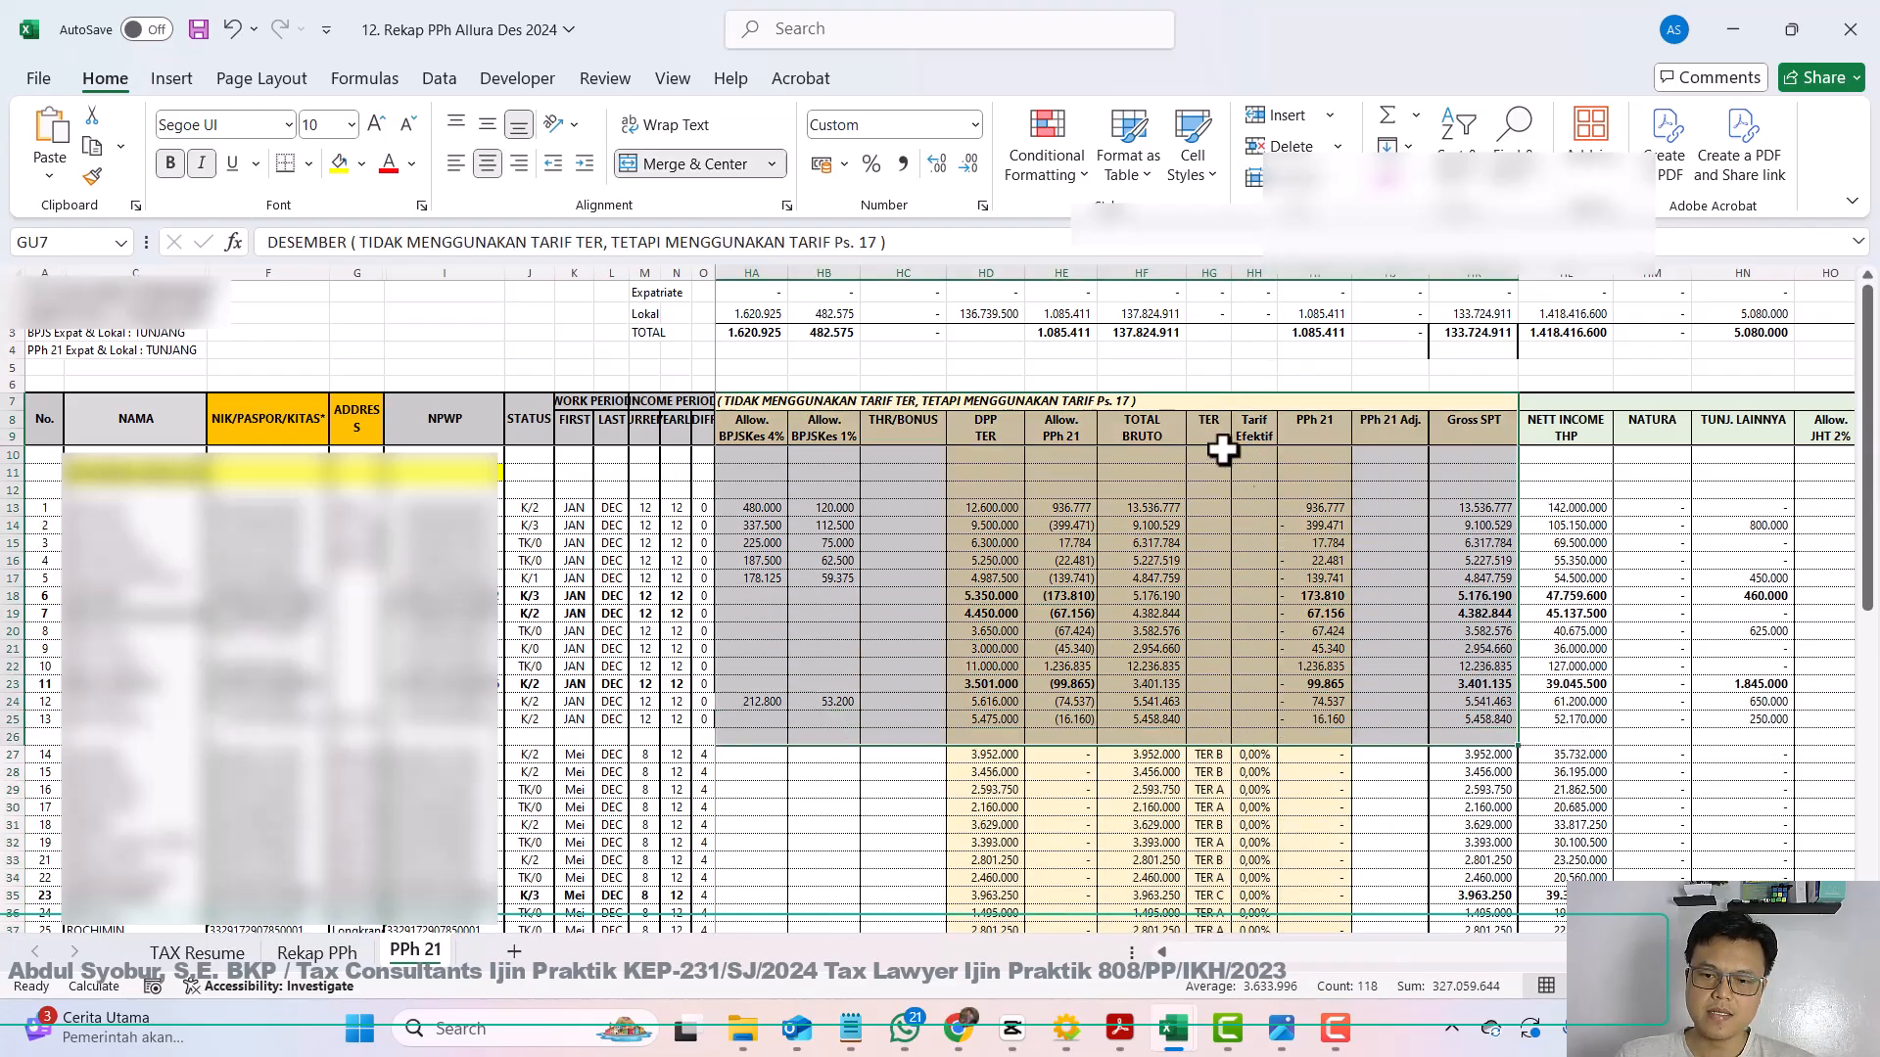
{"action": "scroll", "coordinate": [1219, 489], "scroll_direction": "down", "scroll_amount": 6}
{"action": "left_click", "coordinate": [1214, 497]}
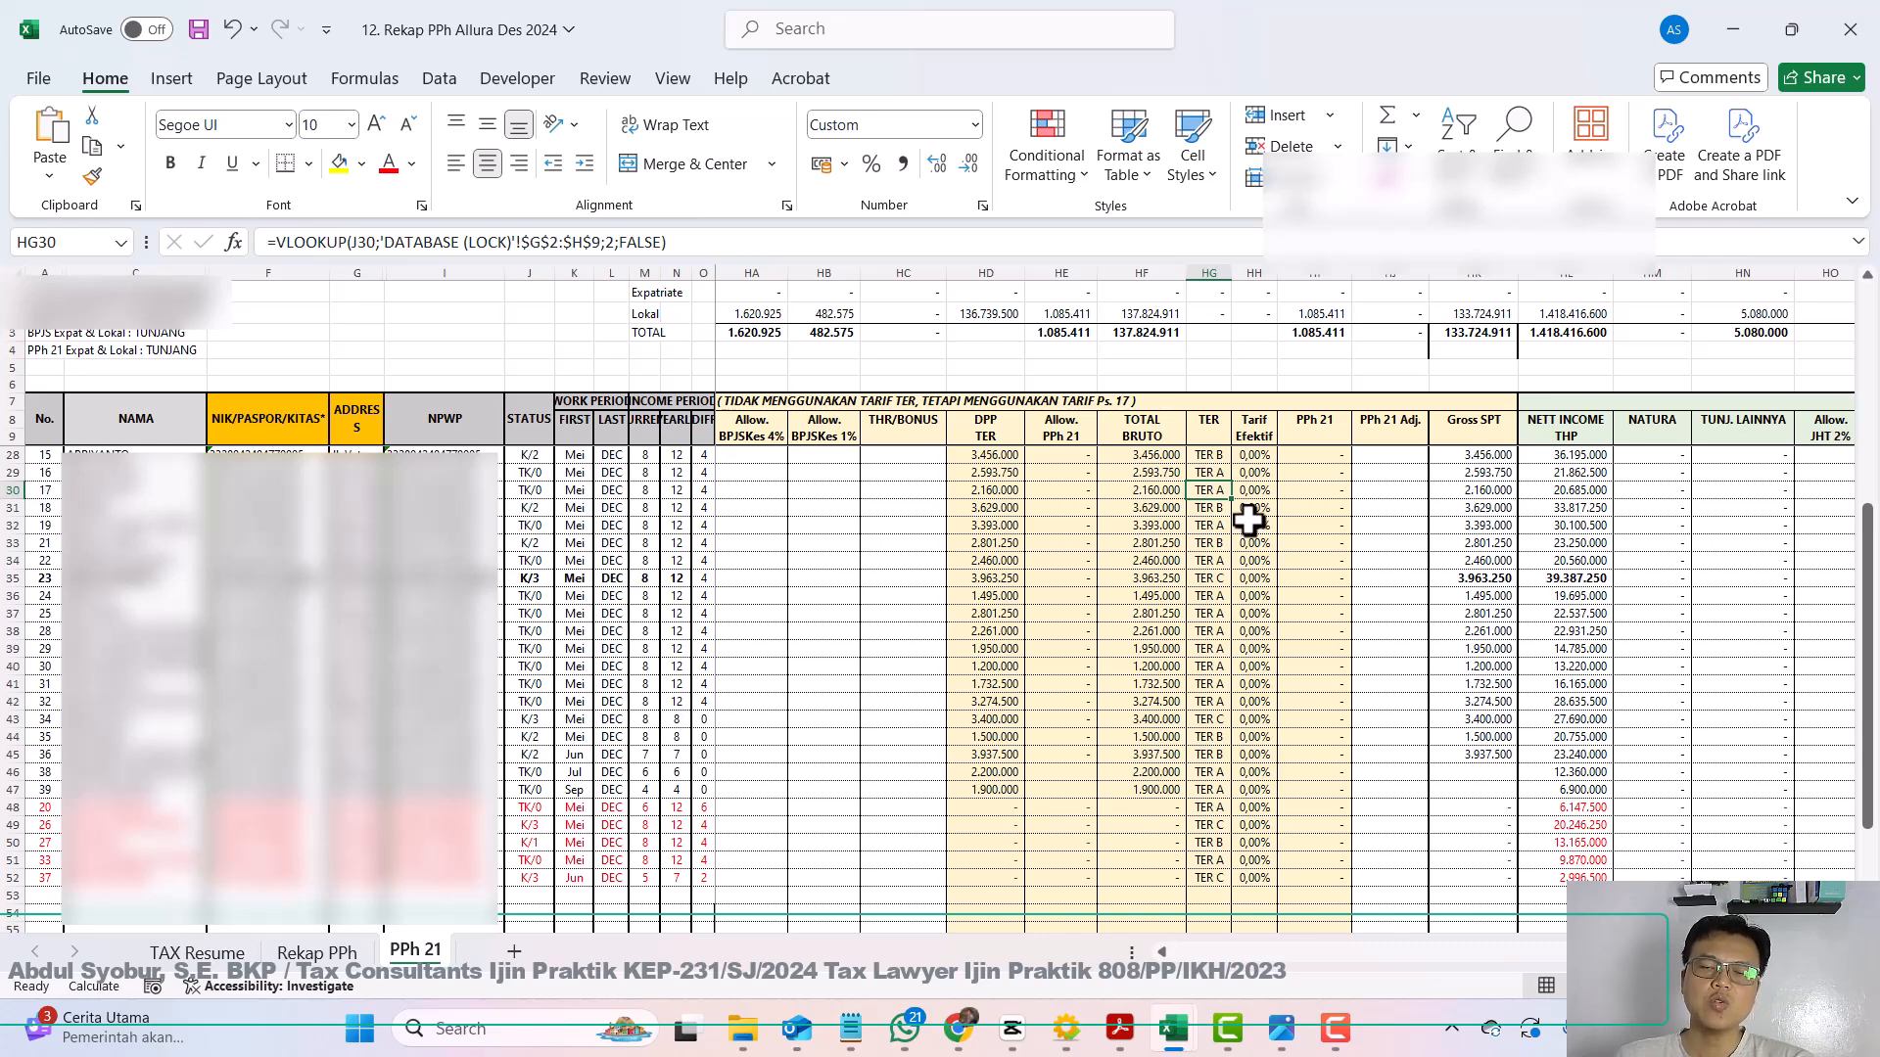
Step: Return to e-Bupot in the browser and search the PPh Pasal 21 withholding slips for period 12-2024
{"action": "key", "text": "alt+Tab"}
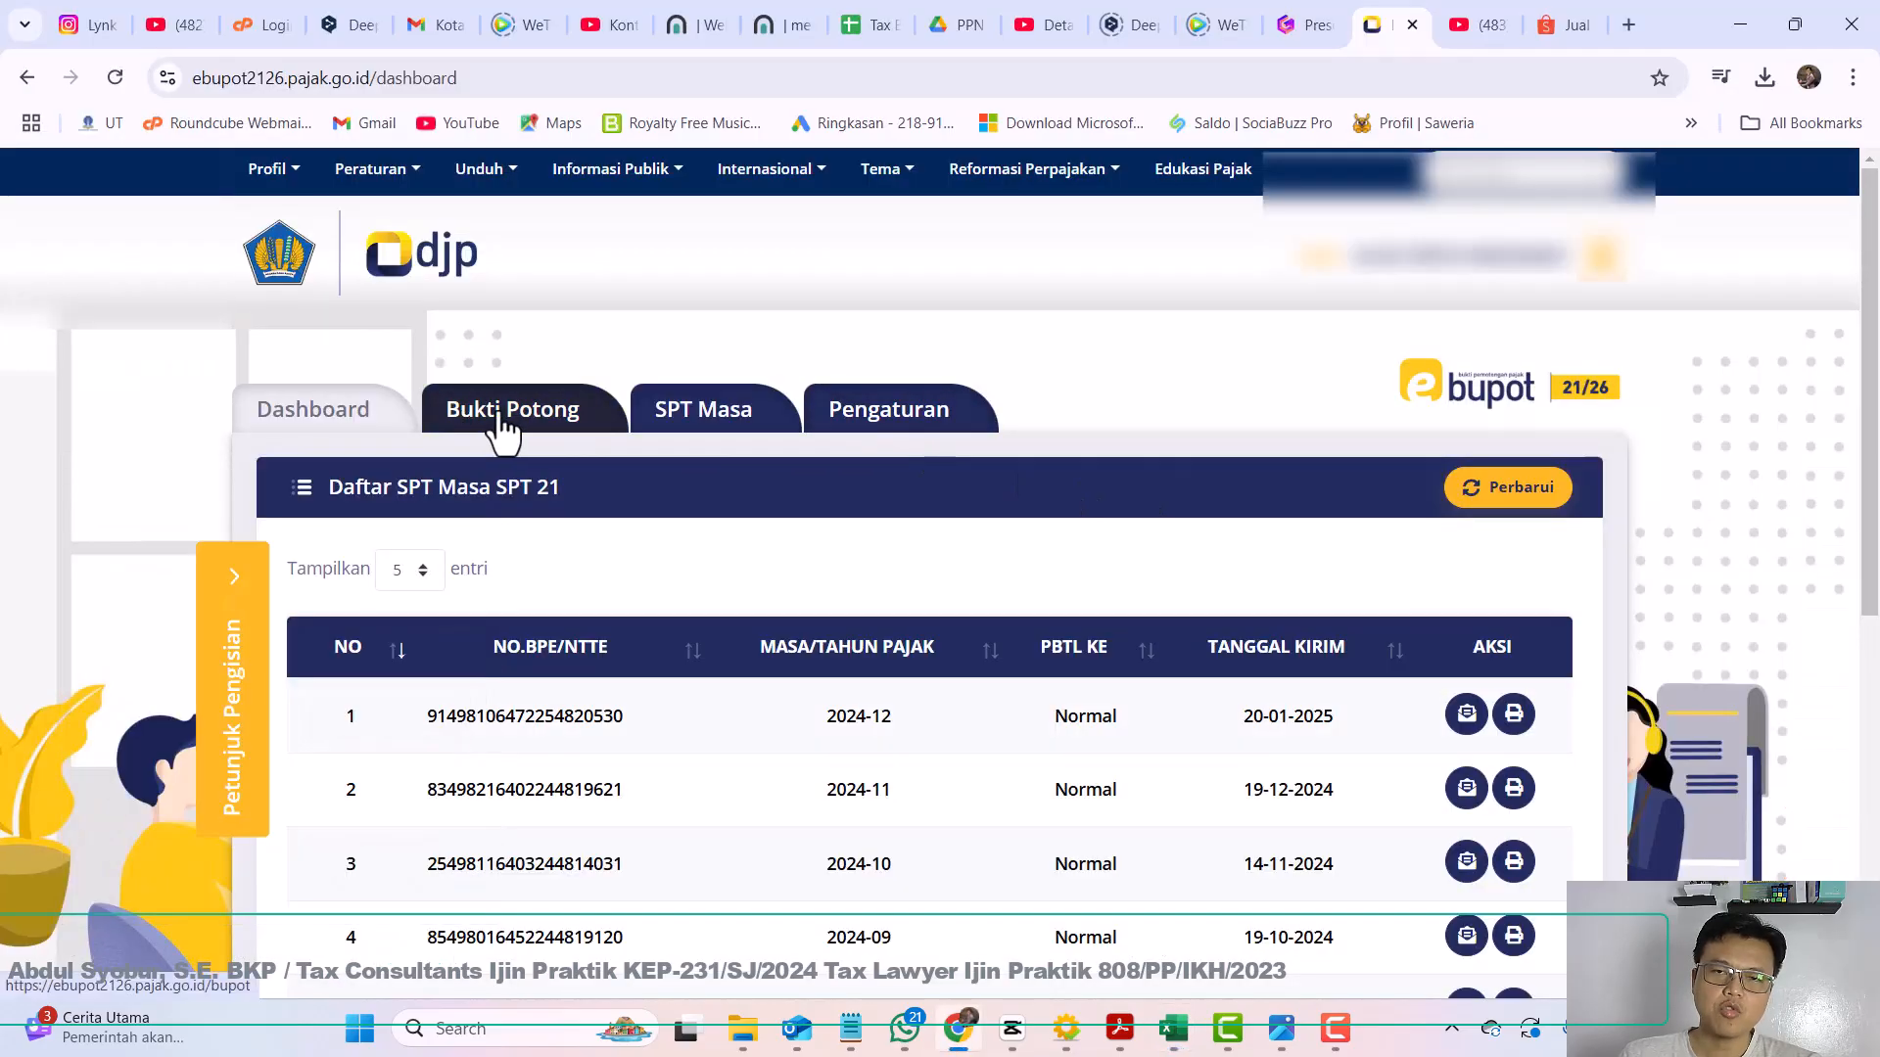
{"action": "left_click", "coordinate": [505, 424]}
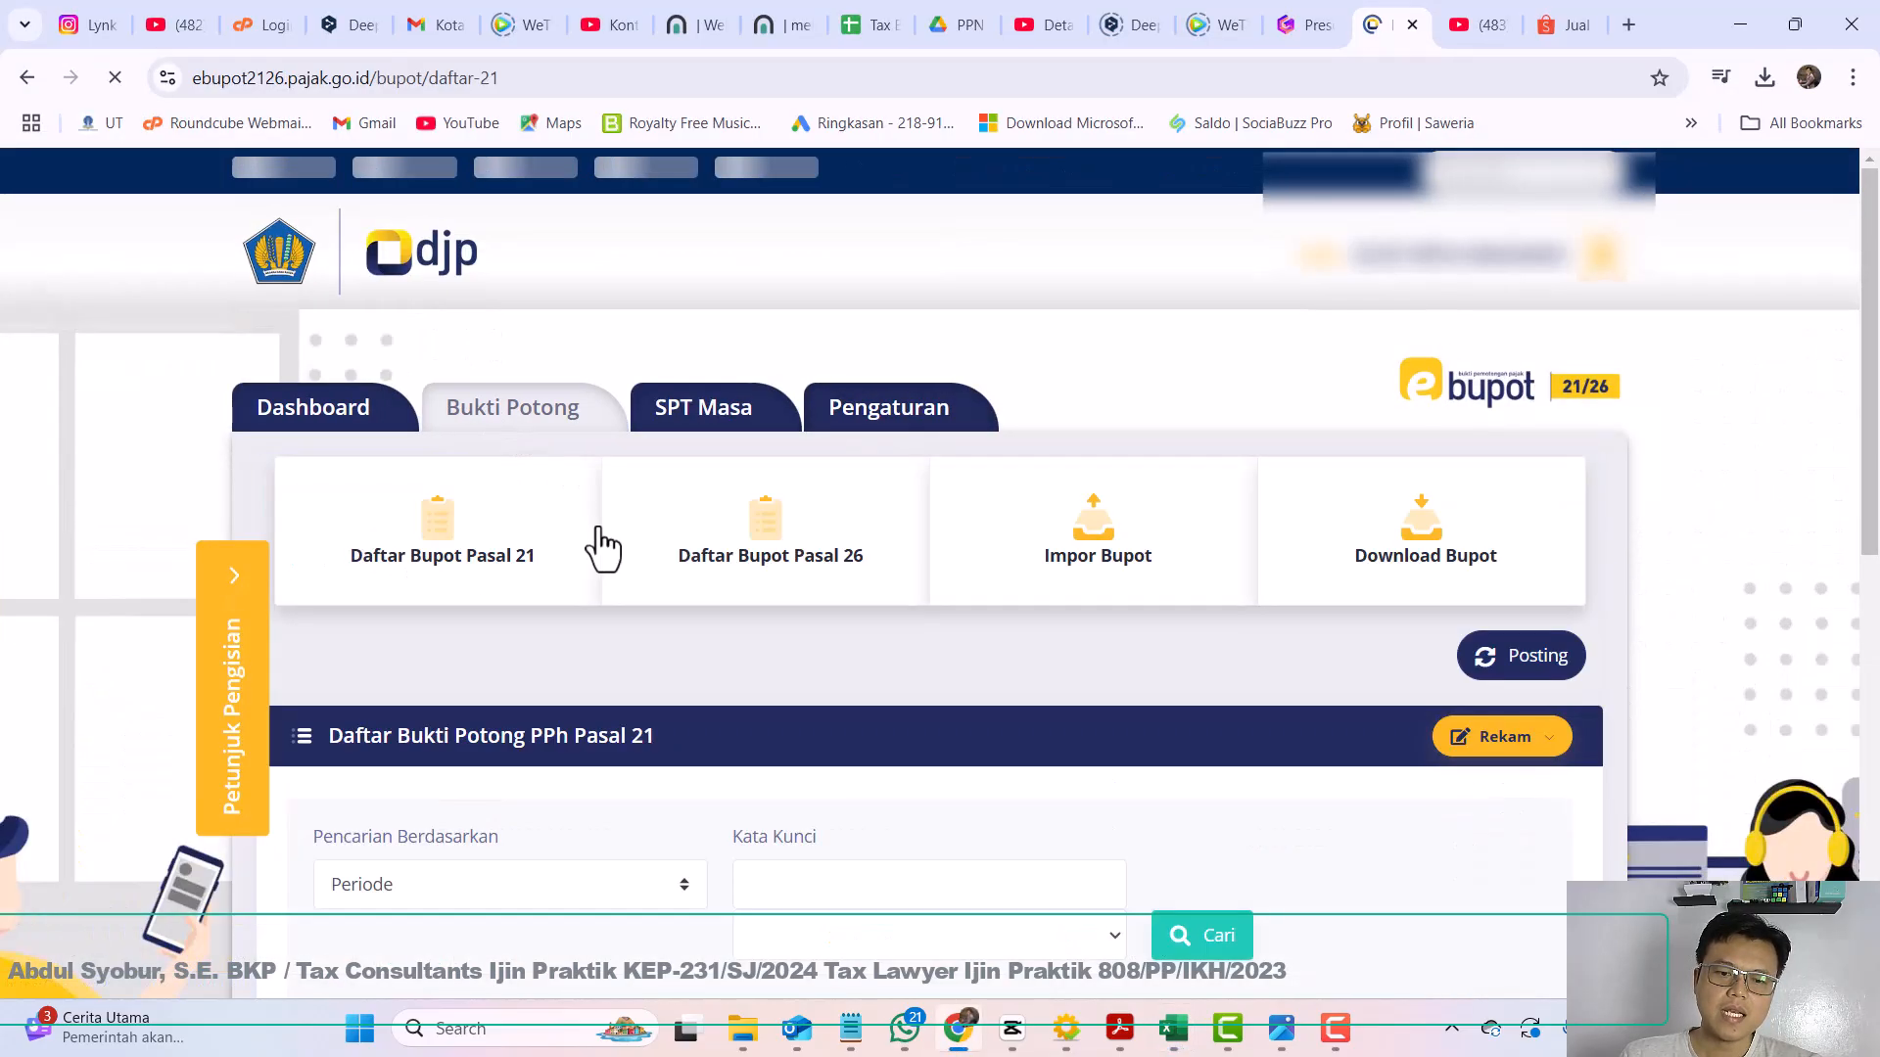
{"action": "left_click", "coordinate": [844, 891]}
{"action": "left_click", "coordinate": [849, 647]}
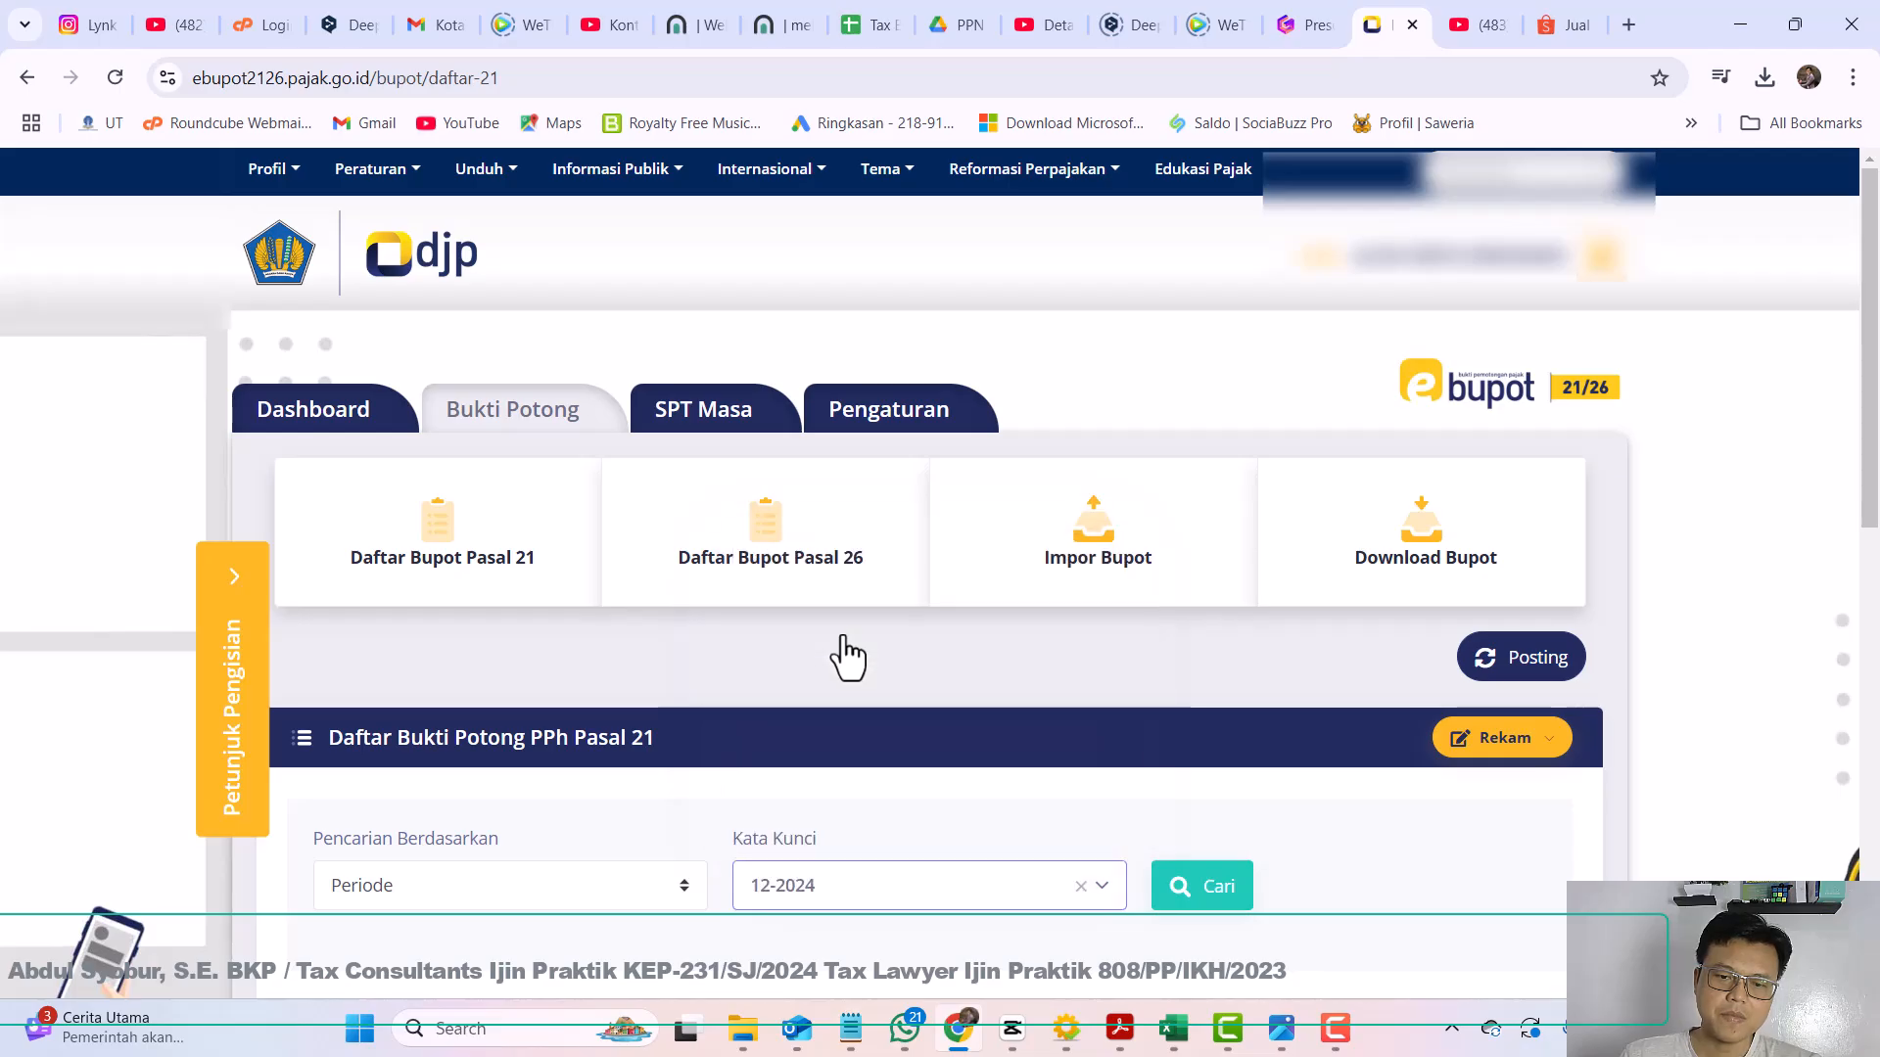
{"action": "left_click", "coordinate": [1211, 886]}
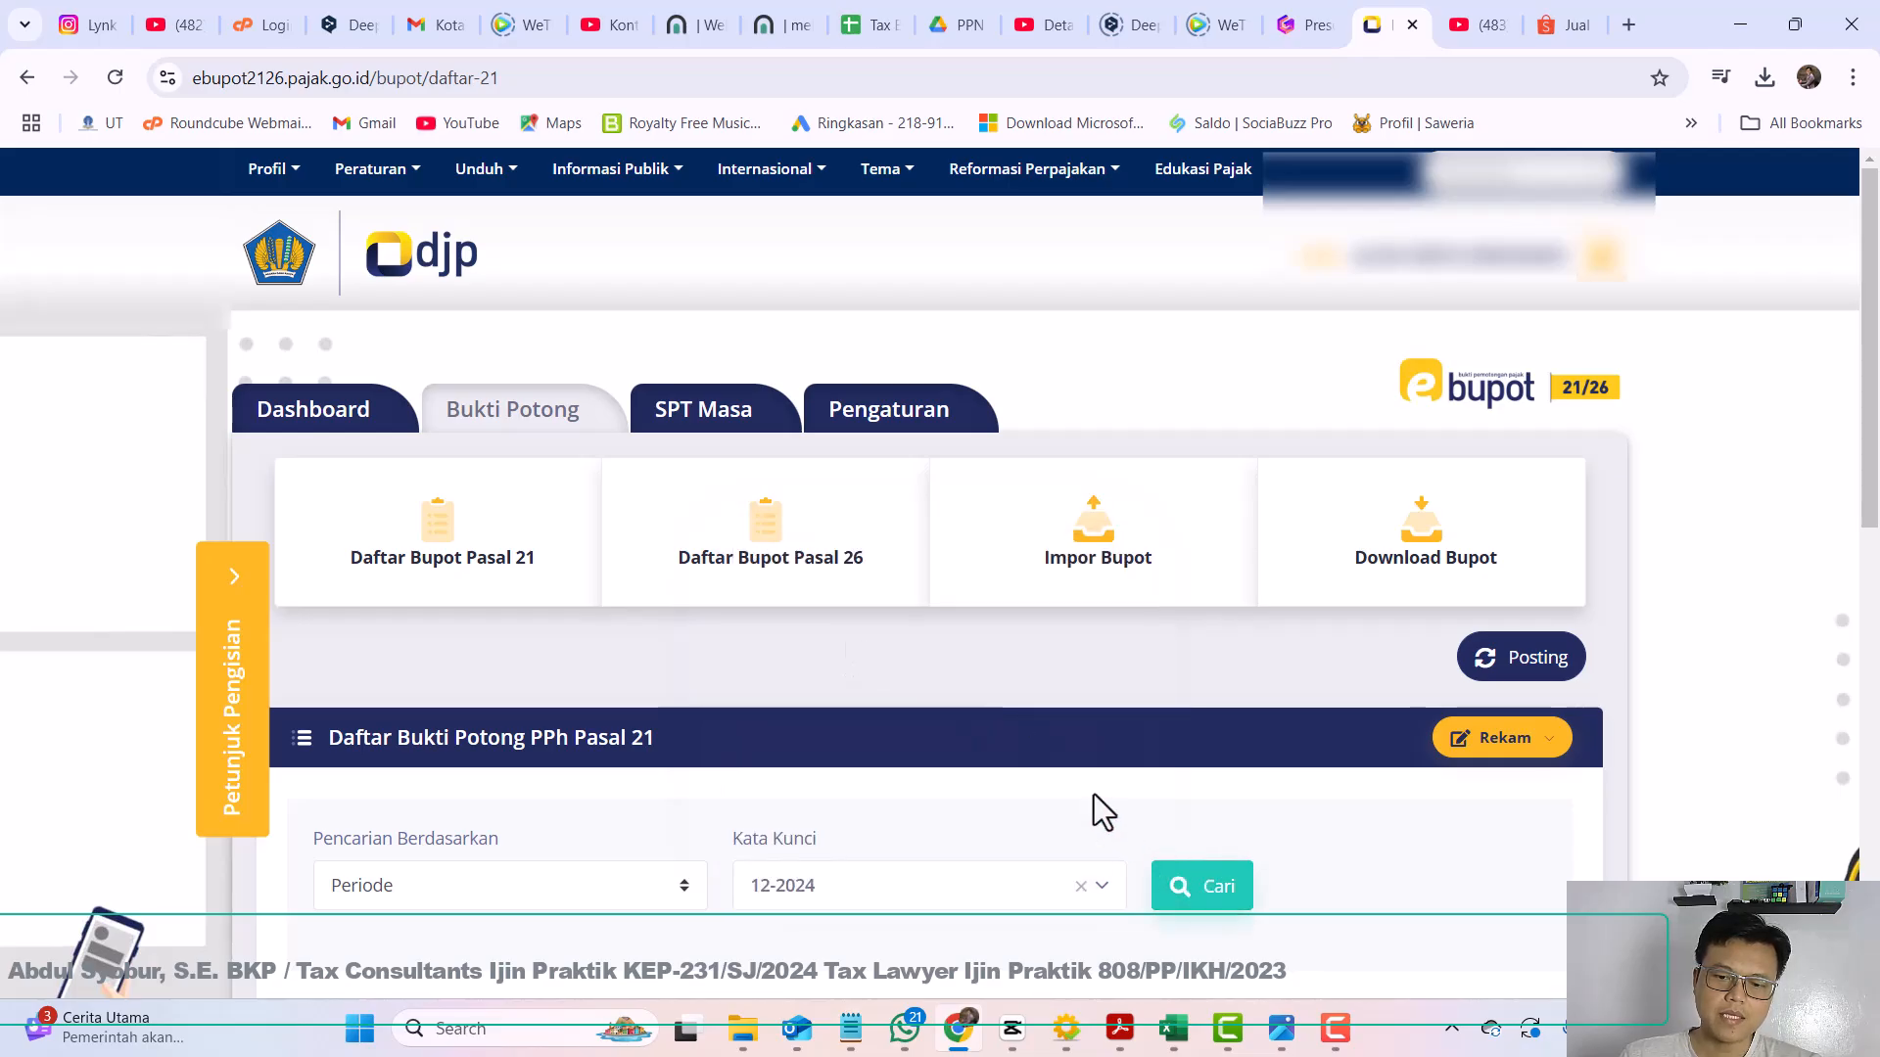
Step: Examine the December 2024 slips under the Bulanan, Final/Tidak Final and Tahunan categories
{"action": "scroll", "coordinate": [1093, 793], "scroll_direction": "down", "scroll_amount": 4}
{"action": "scroll", "coordinate": [578, 710], "scroll_direction": "down", "scroll_amount": 3}
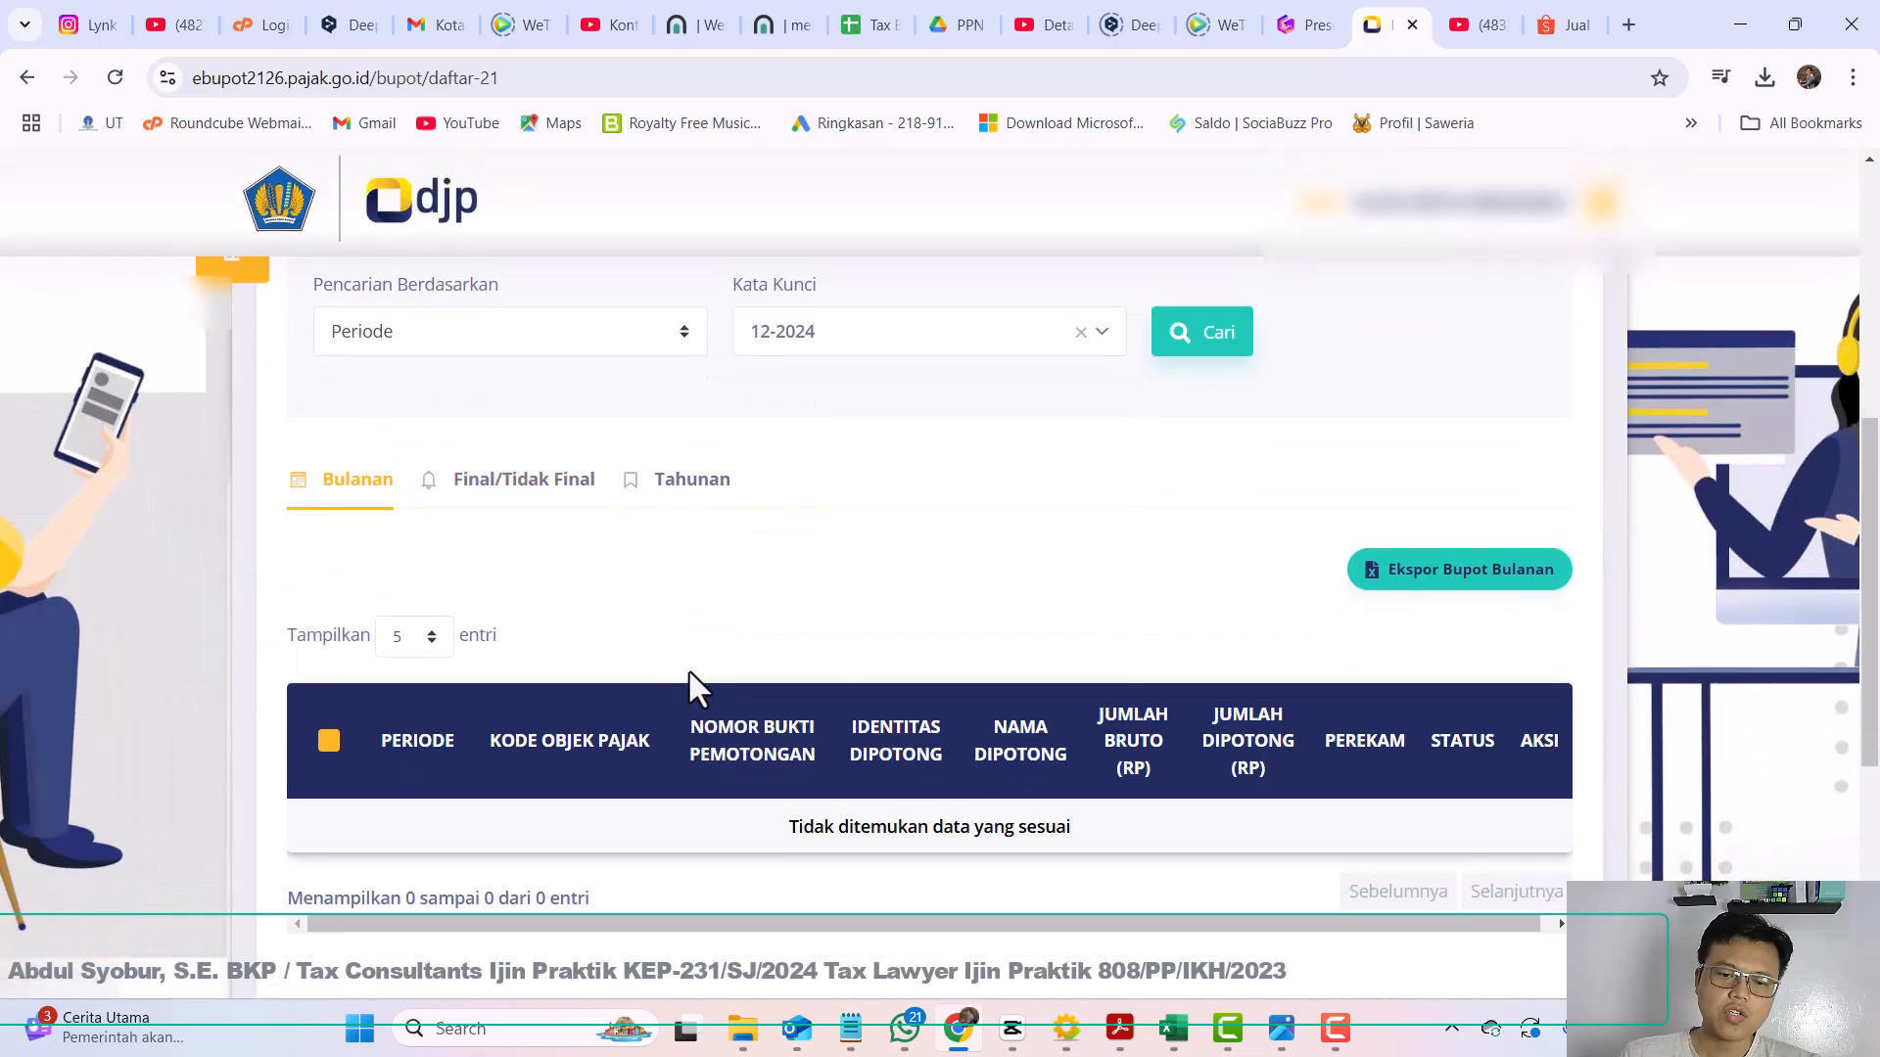
{"action": "scroll", "coordinate": [690, 647], "scroll_direction": "down", "scroll_amount": 5}
{"action": "scroll", "coordinate": [684, 627], "scroll_direction": "up", "scroll_amount": 2}
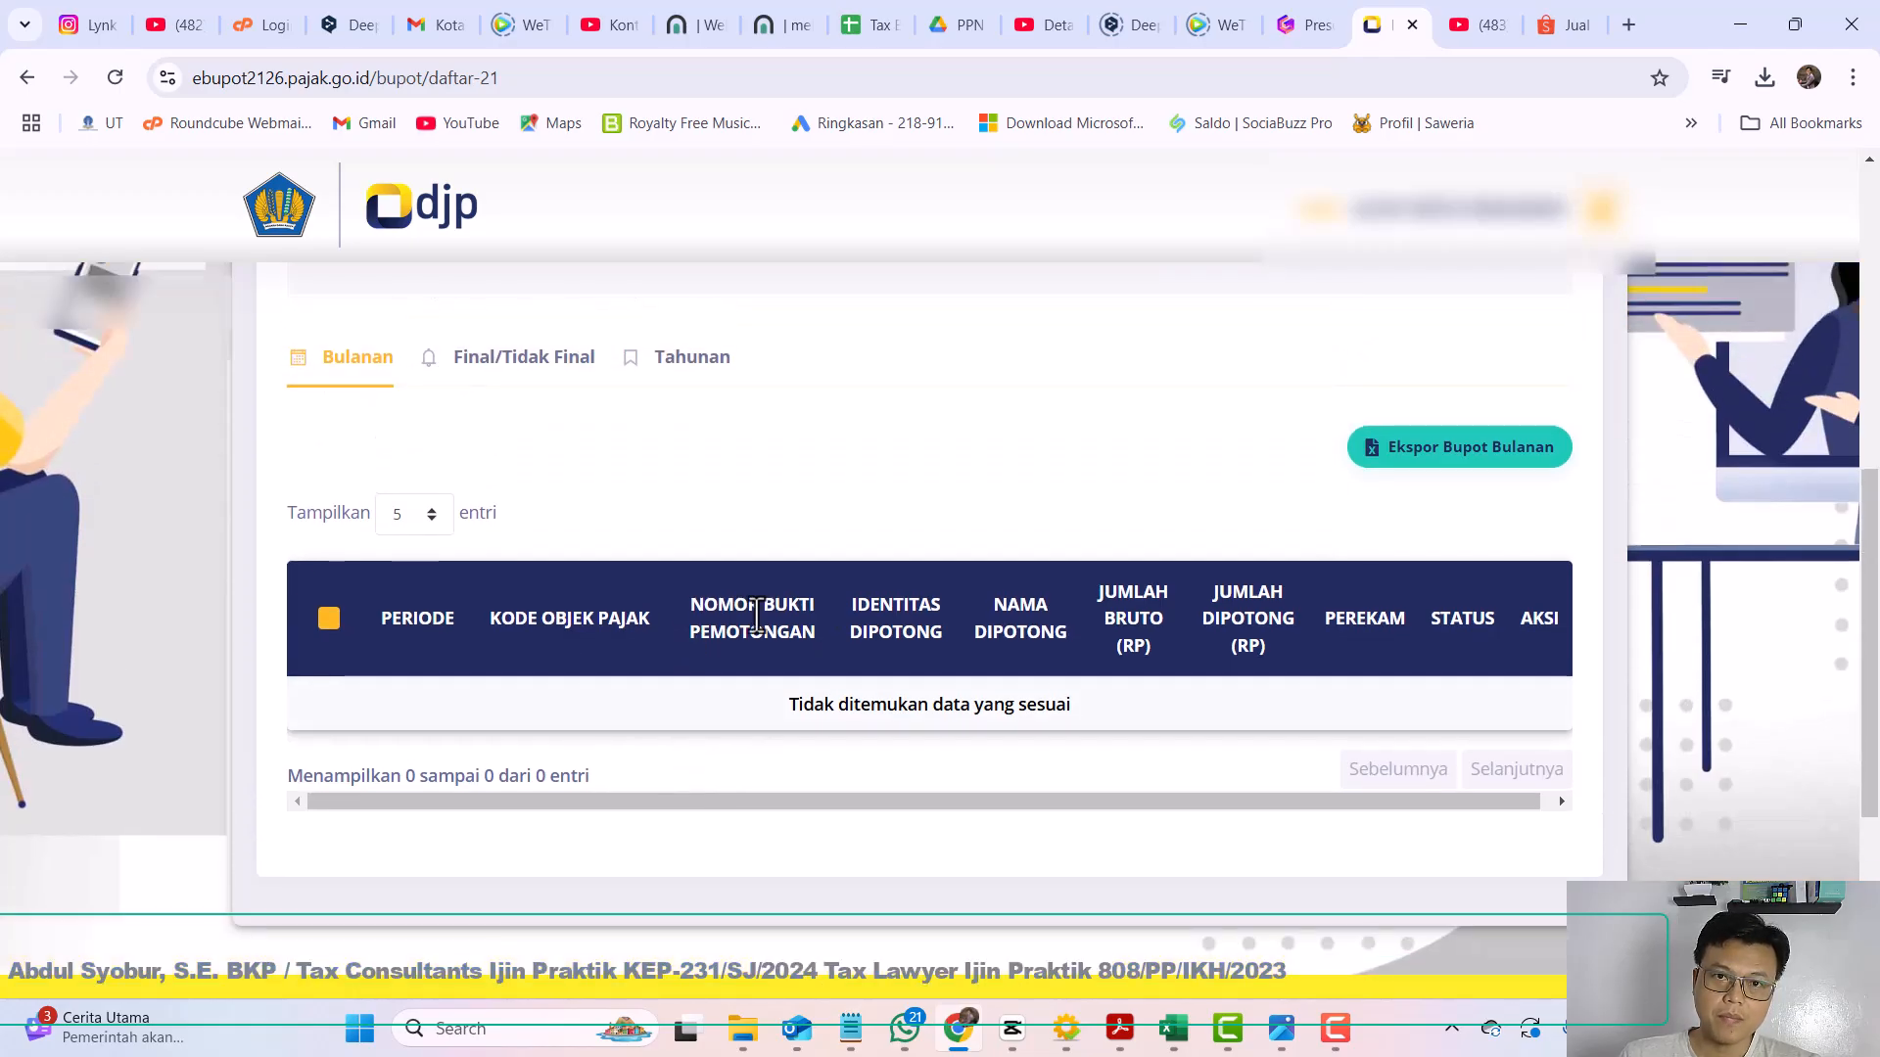
{"action": "left_click", "coordinate": [511, 377]}
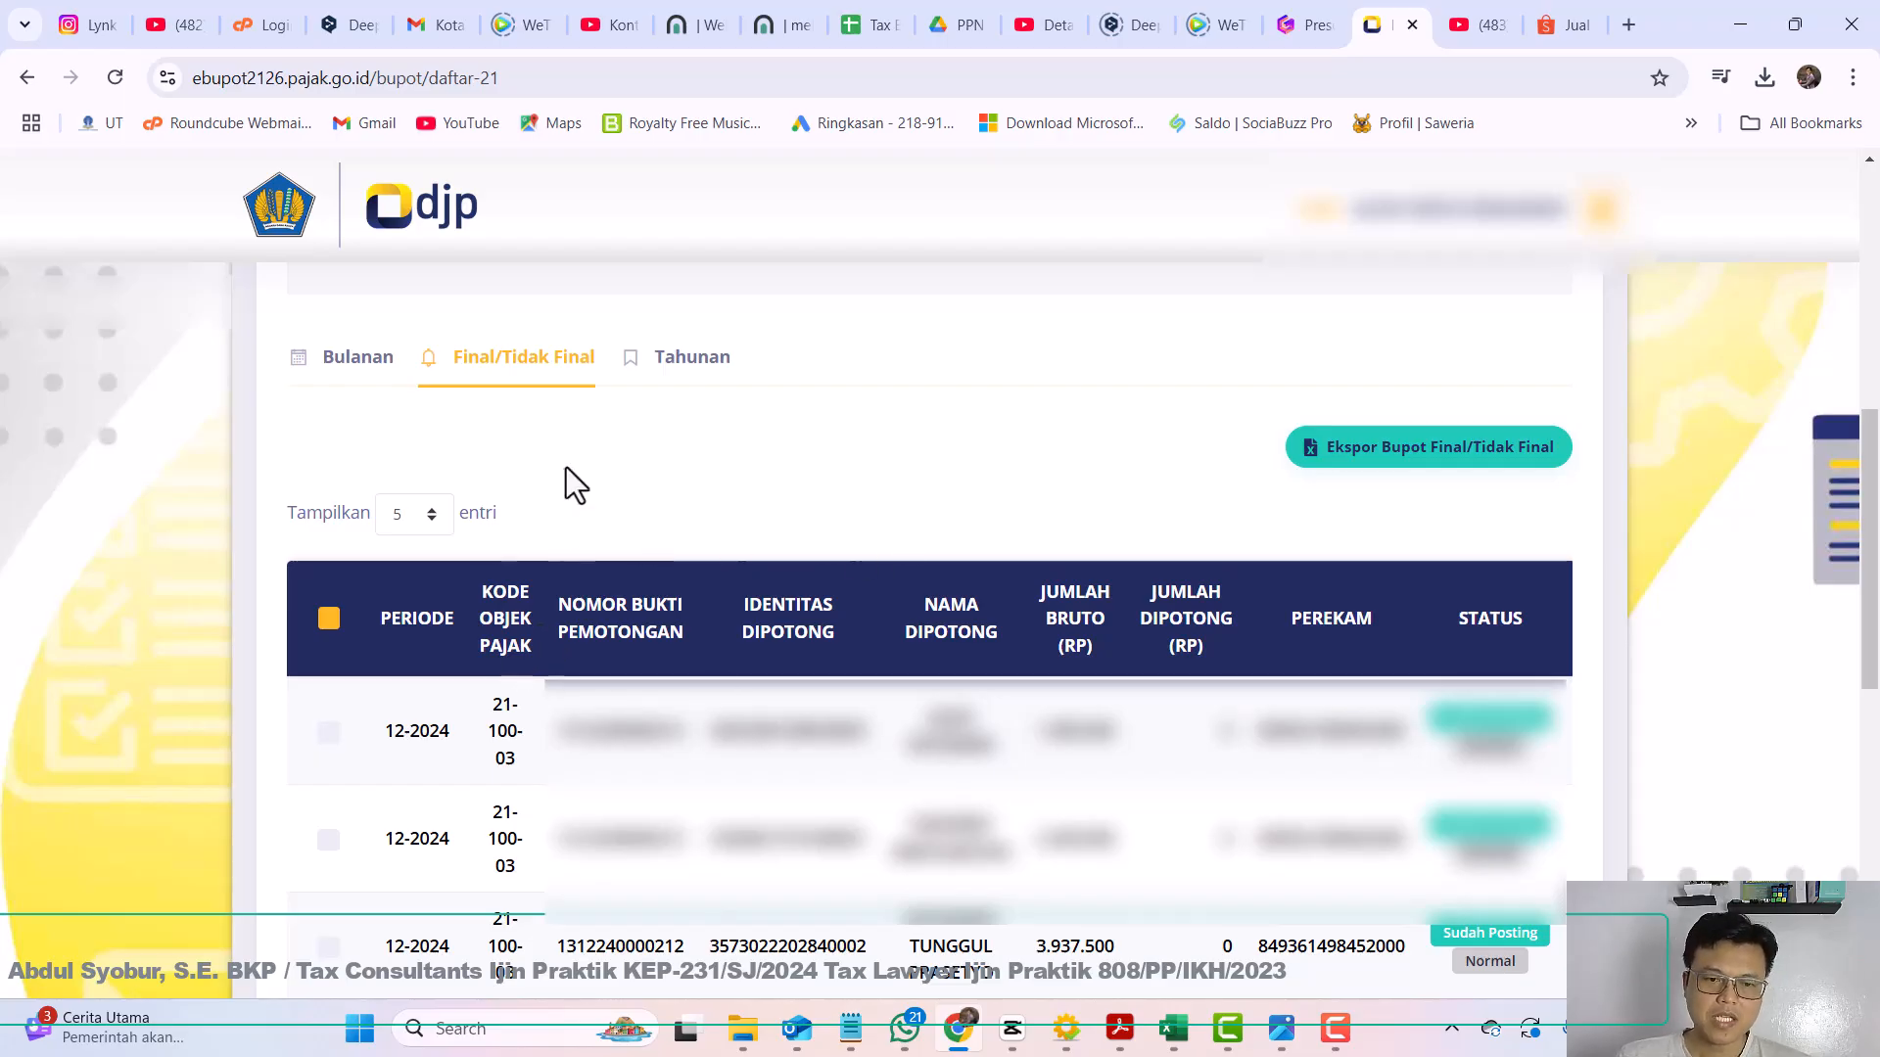
{"action": "left_click", "coordinate": [671, 367]}
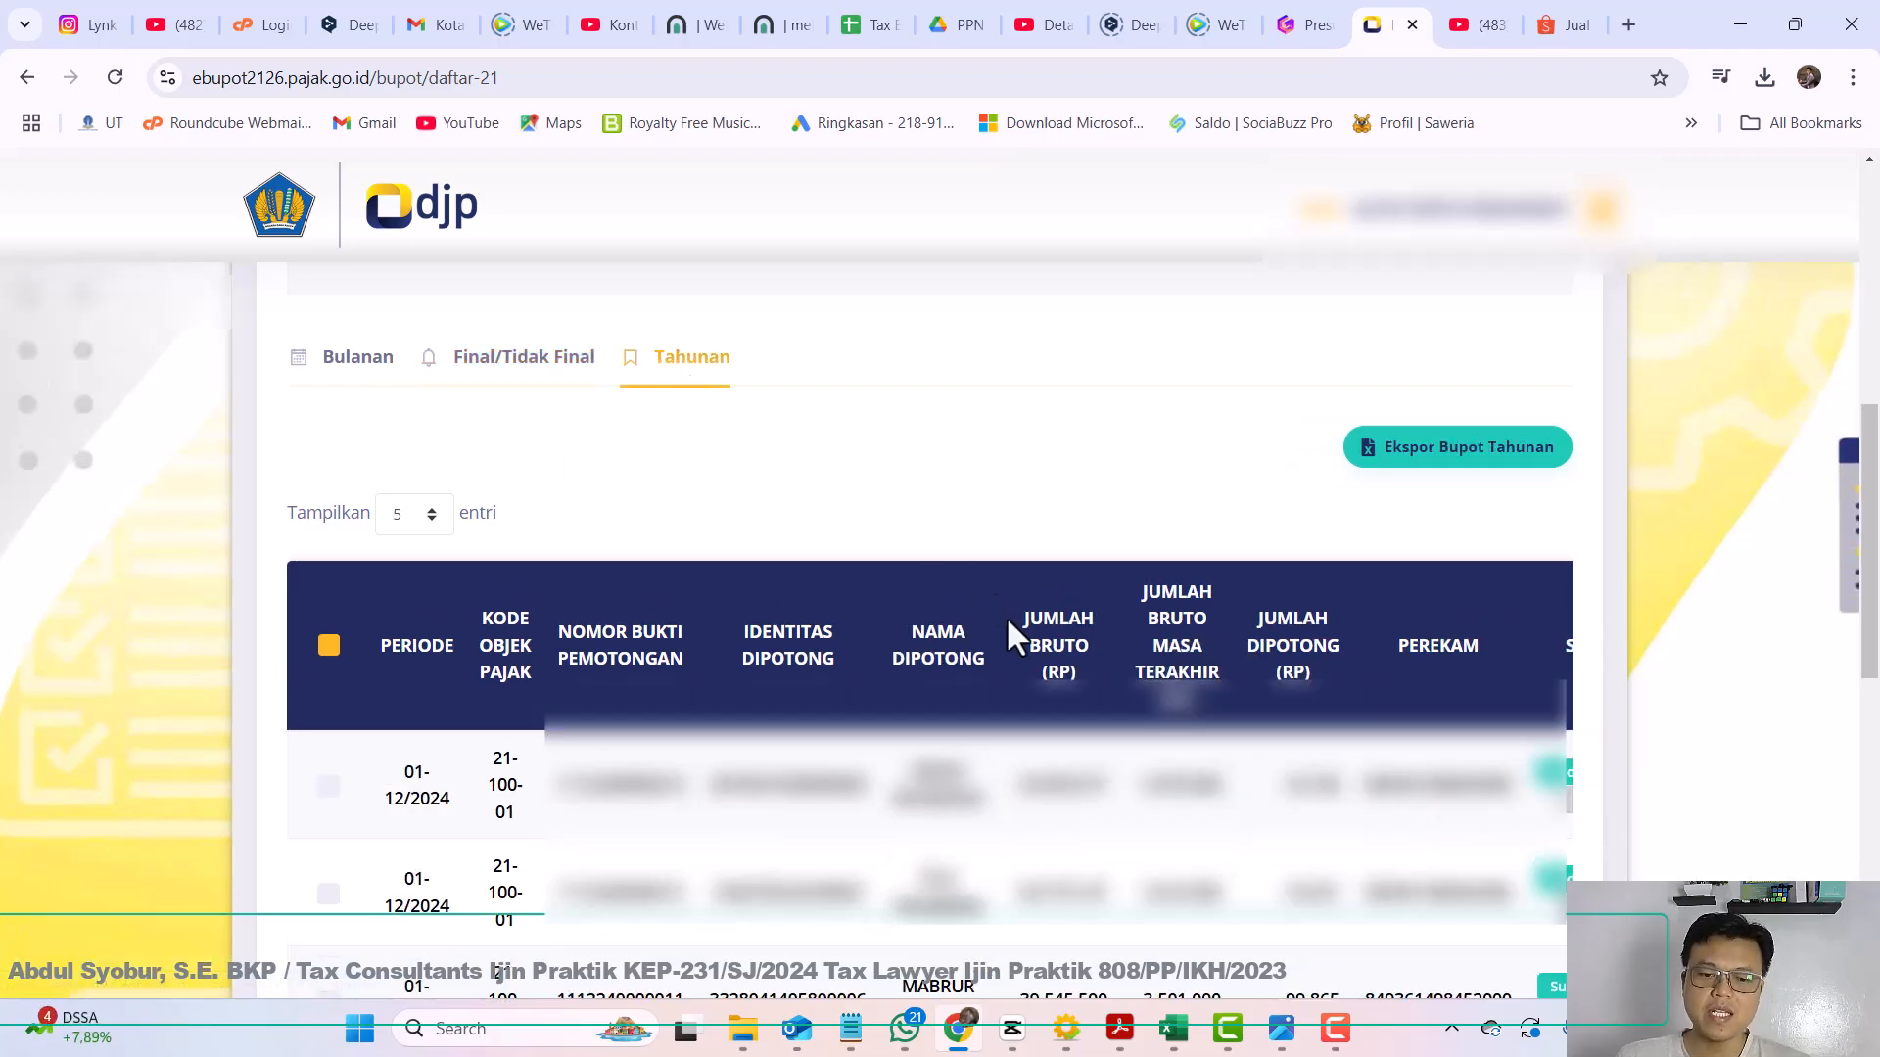
{"action": "scroll", "coordinate": [1006, 617], "scroll_direction": "up", "scroll_amount": 8}
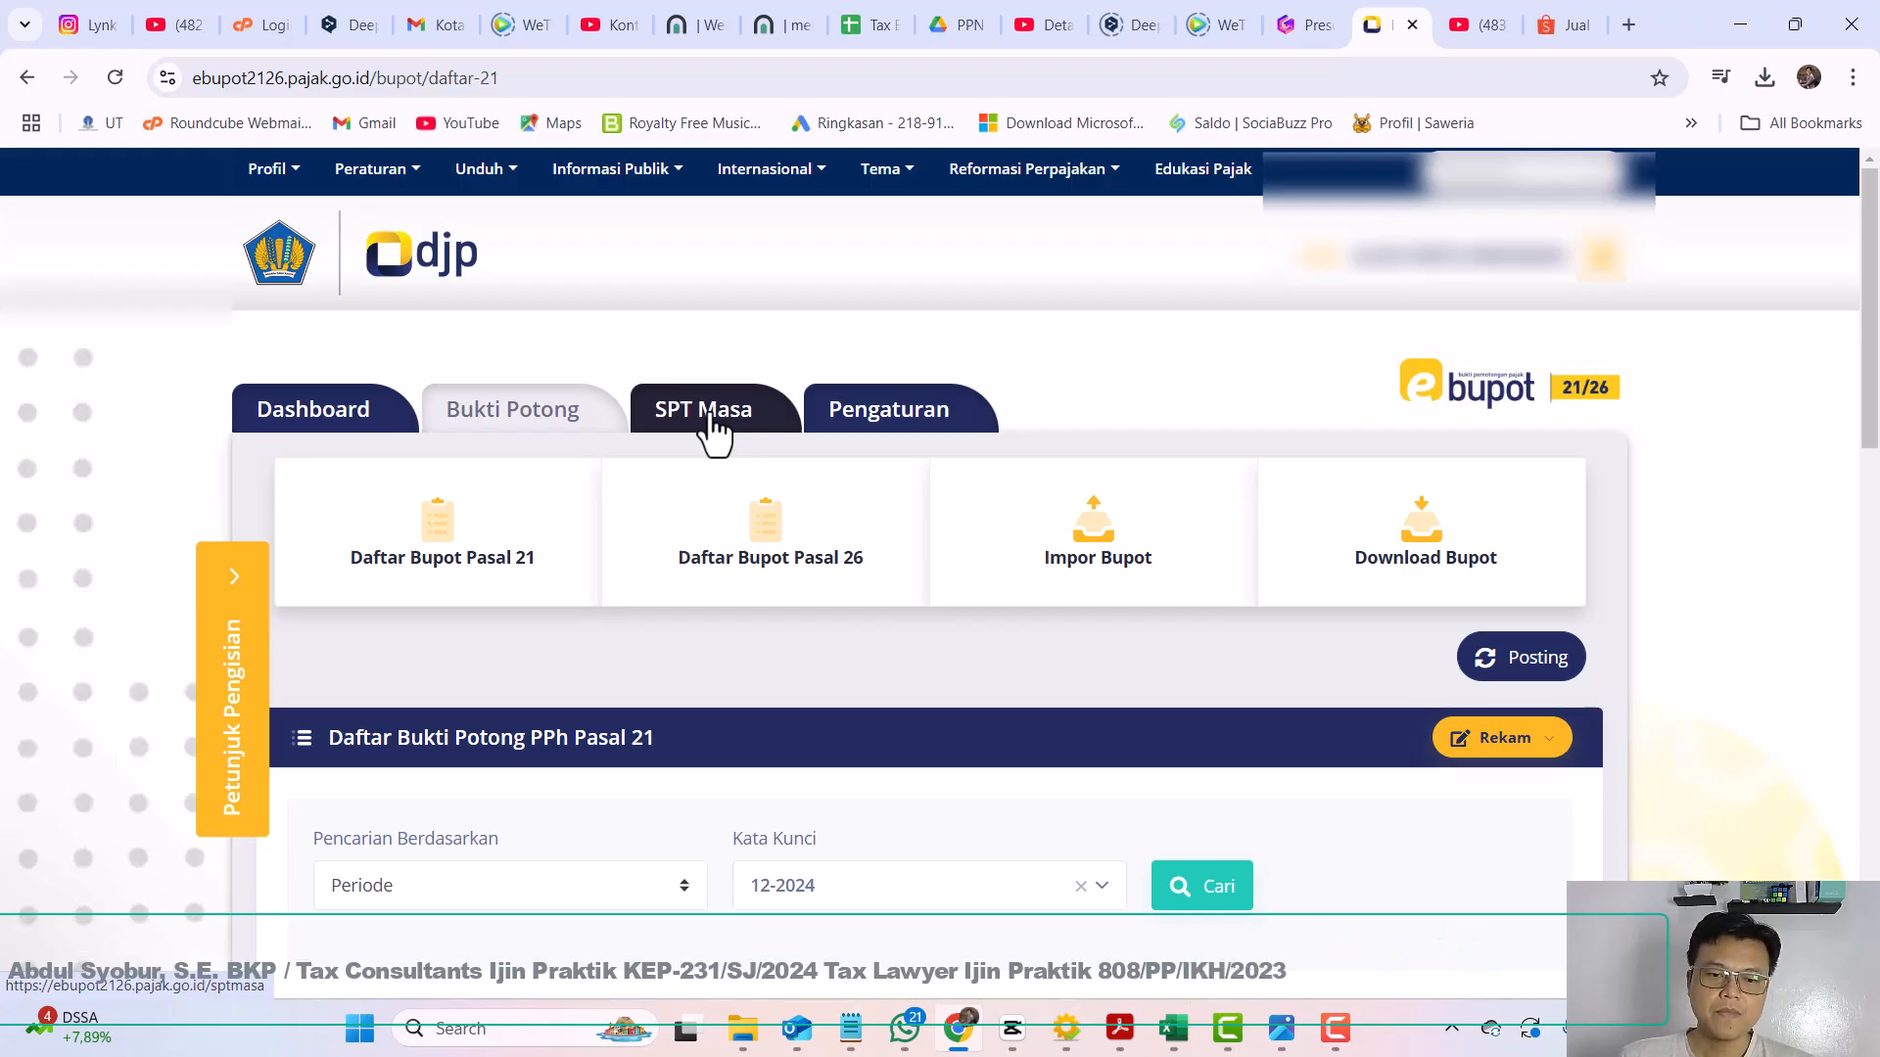
Step: Increase the number of entries displayed in the Tahunan slip list and review its rows down to the end
{"action": "scroll", "coordinate": [802, 698], "scroll_direction": "down", "scroll_amount": 2}
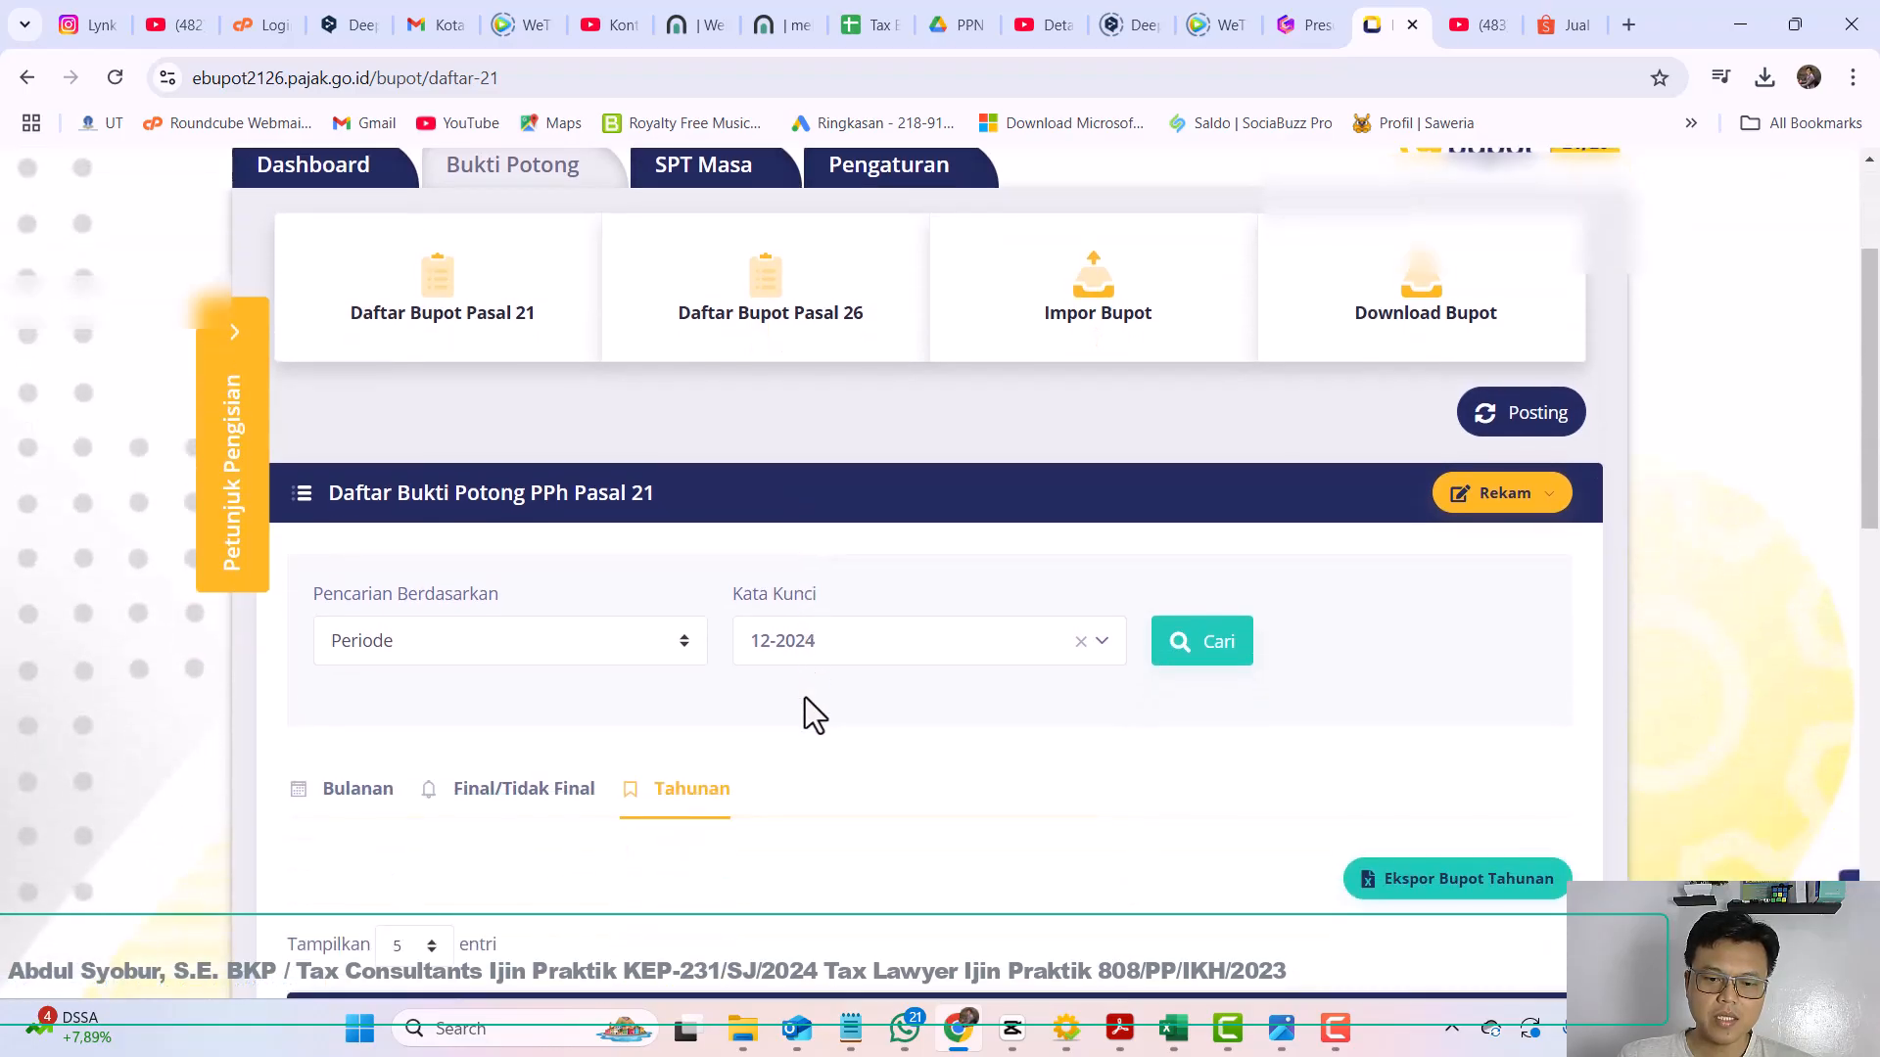
{"action": "scroll", "coordinate": [760, 739], "scroll_direction": "down", "scroll_amount": 2}
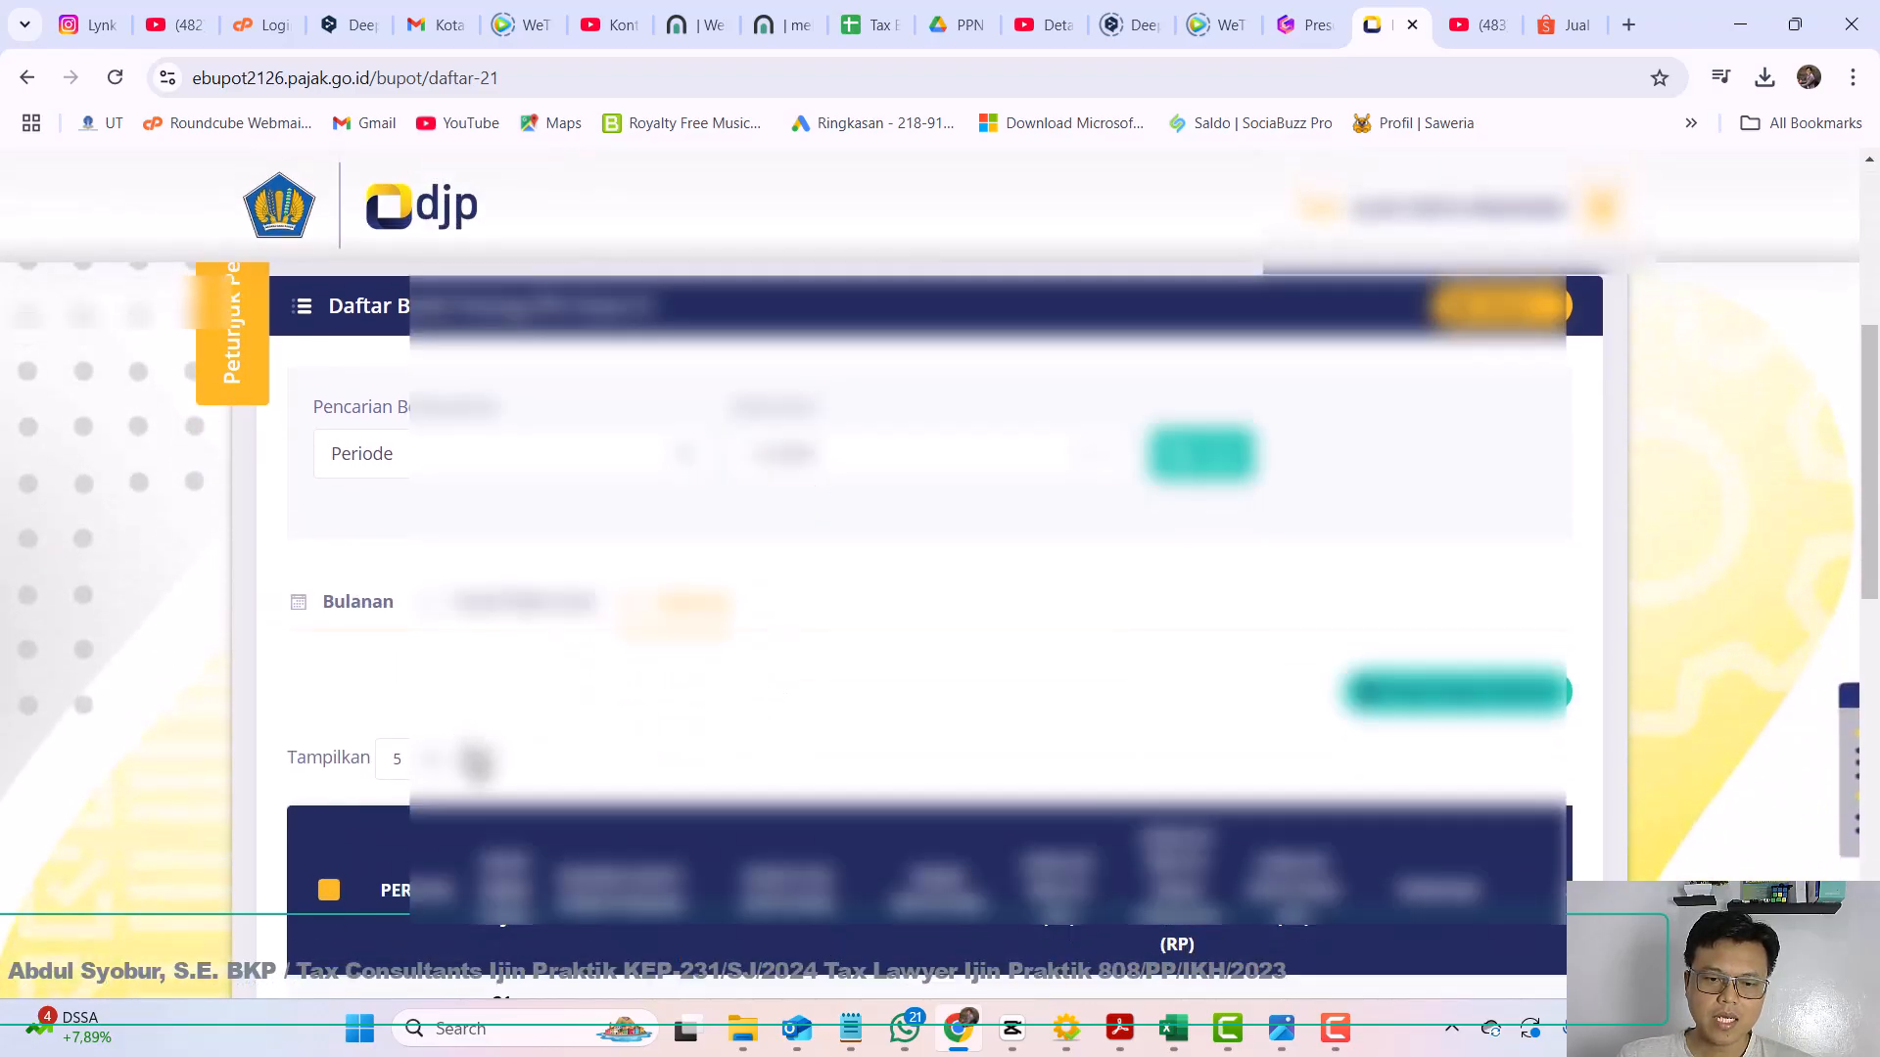
{"action": "left_click", "coordinate": [397, 760]}
{"action": "left_click", "coordinate": [402, 798]}
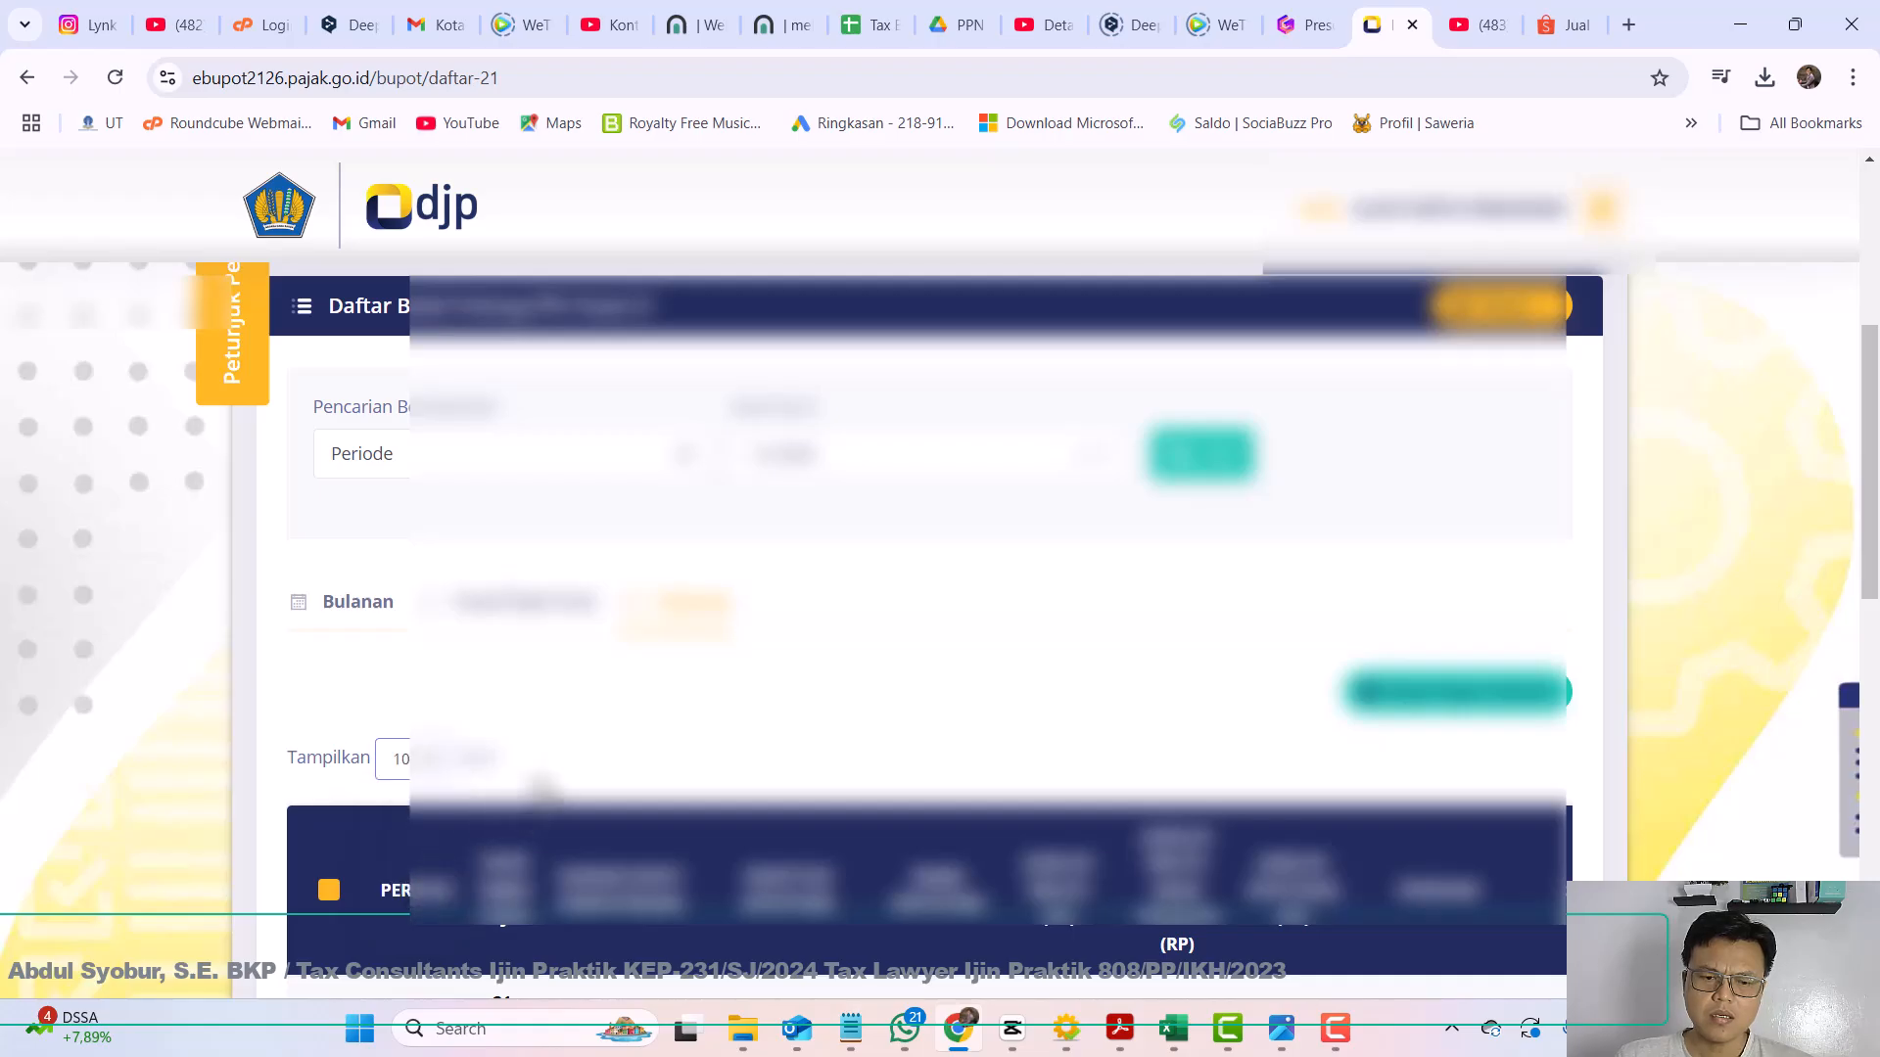
{"action": "scroll", "coordinate": [673, 697], "scroll_direction": "down", "scroll_amount": 5}
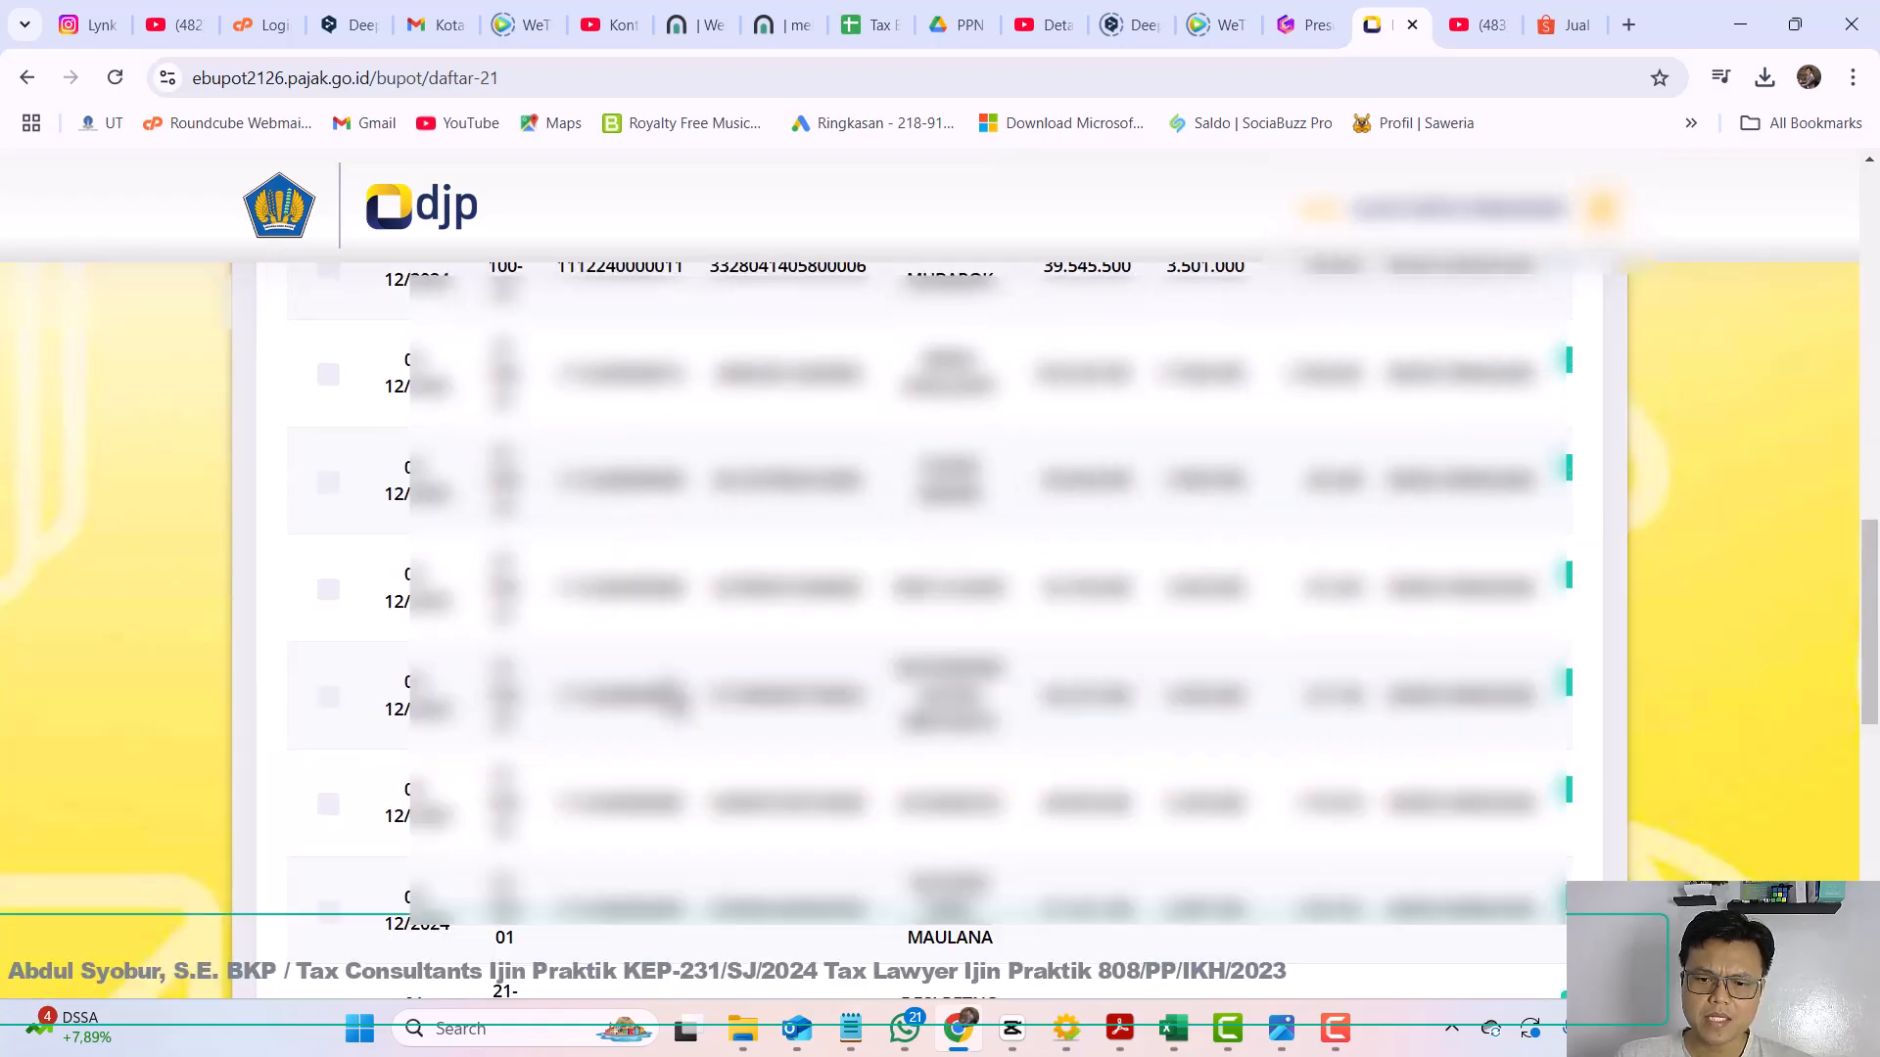
{"action": "scroll", "coordinate": [674, 697], "scroll_direction": "down", "scroll_amount": 4}
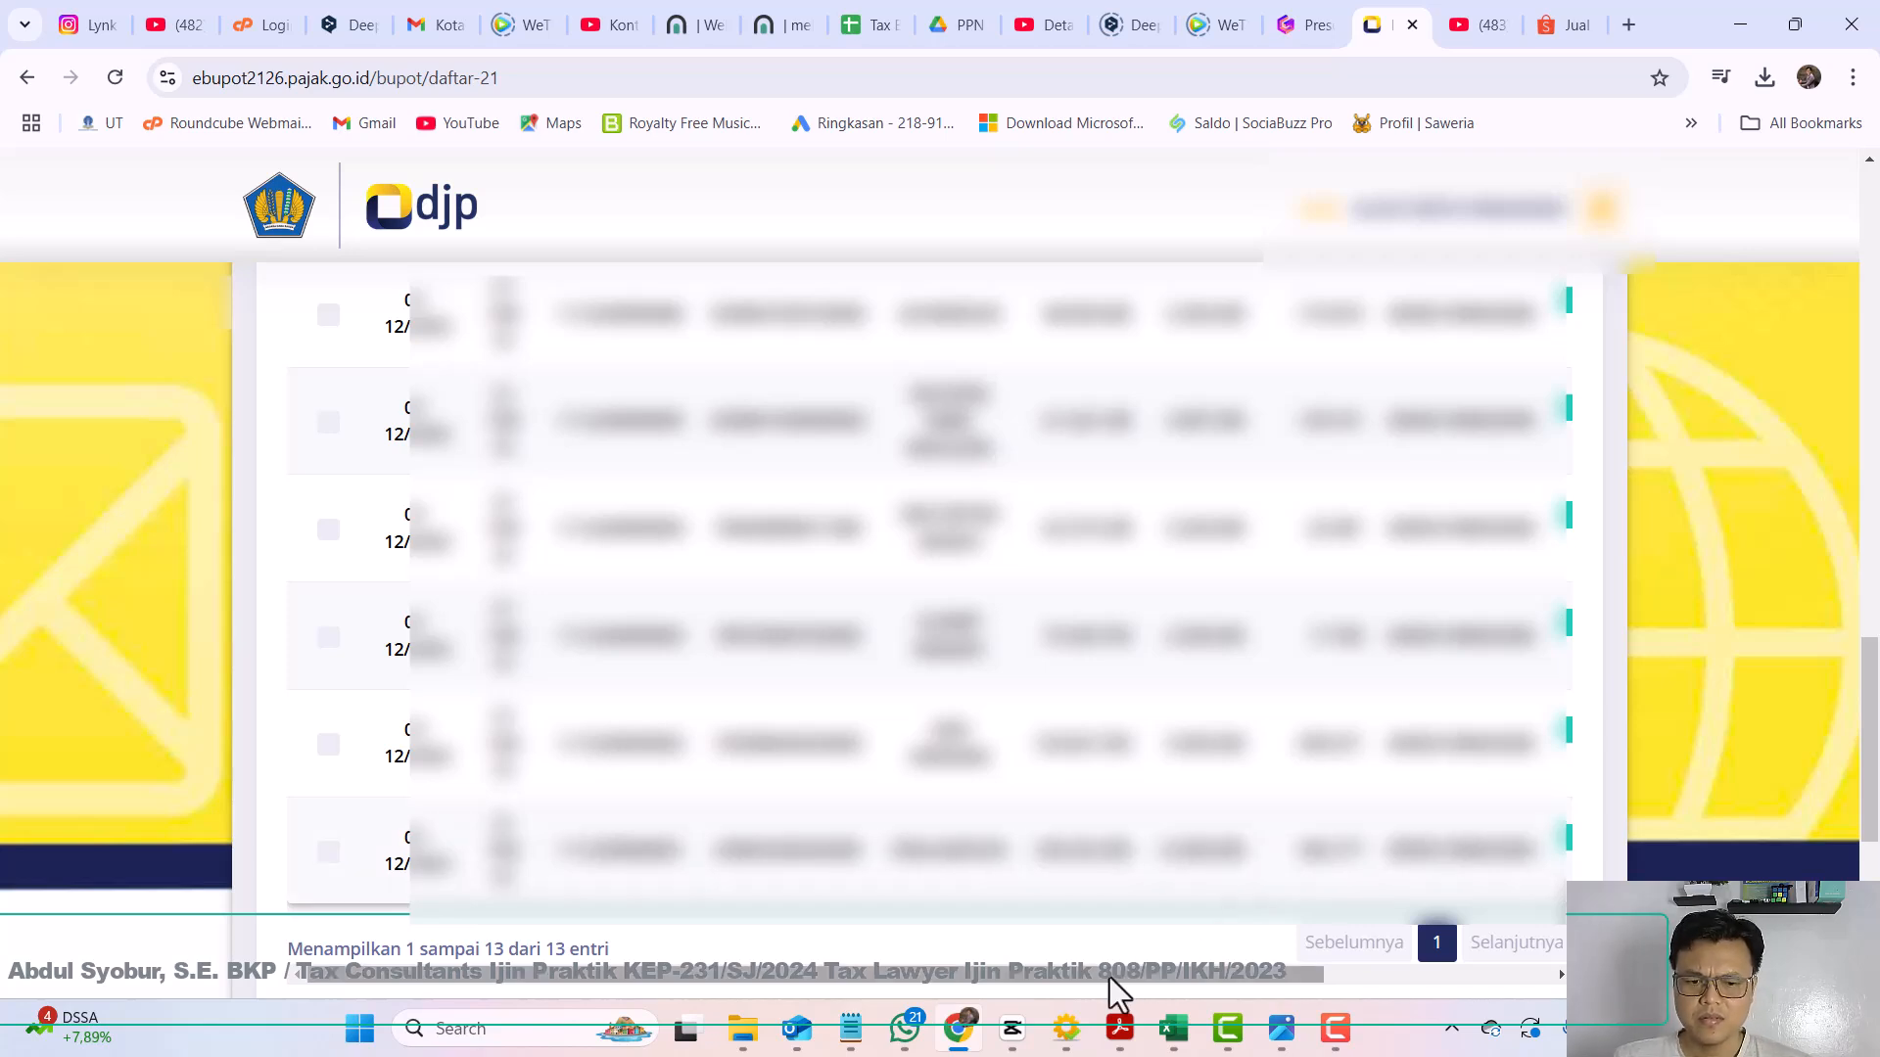
Step: Open the last Tahunan withholding slip in the list for amendment and confirm the request
{"action": "scroll", "coordinate": [1180, 869], "scroll_direction": "down", "scroll_amount": 1}
{"action": "left_click_drag", "start_coordinate": [1180, 862], "coordinate": [1439, 820]}
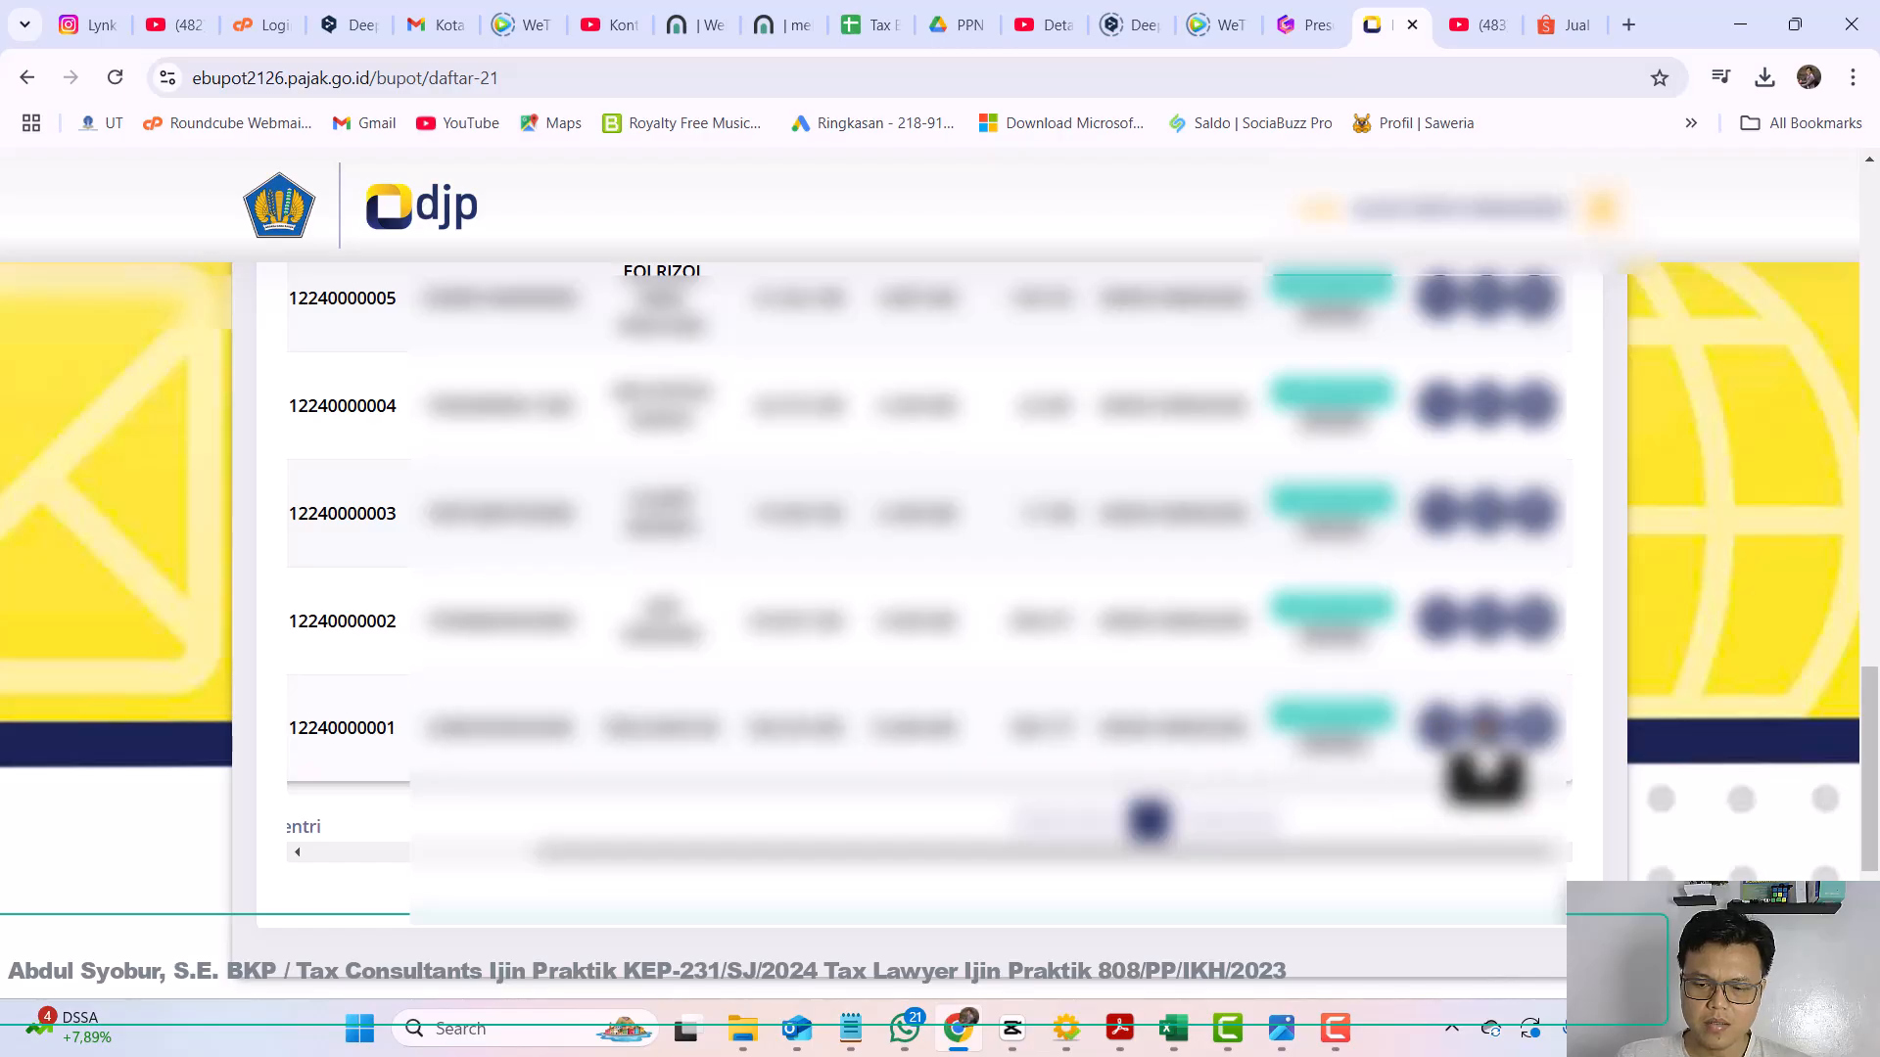
{"action": "left_click", "coordinate": [1485, 727]}
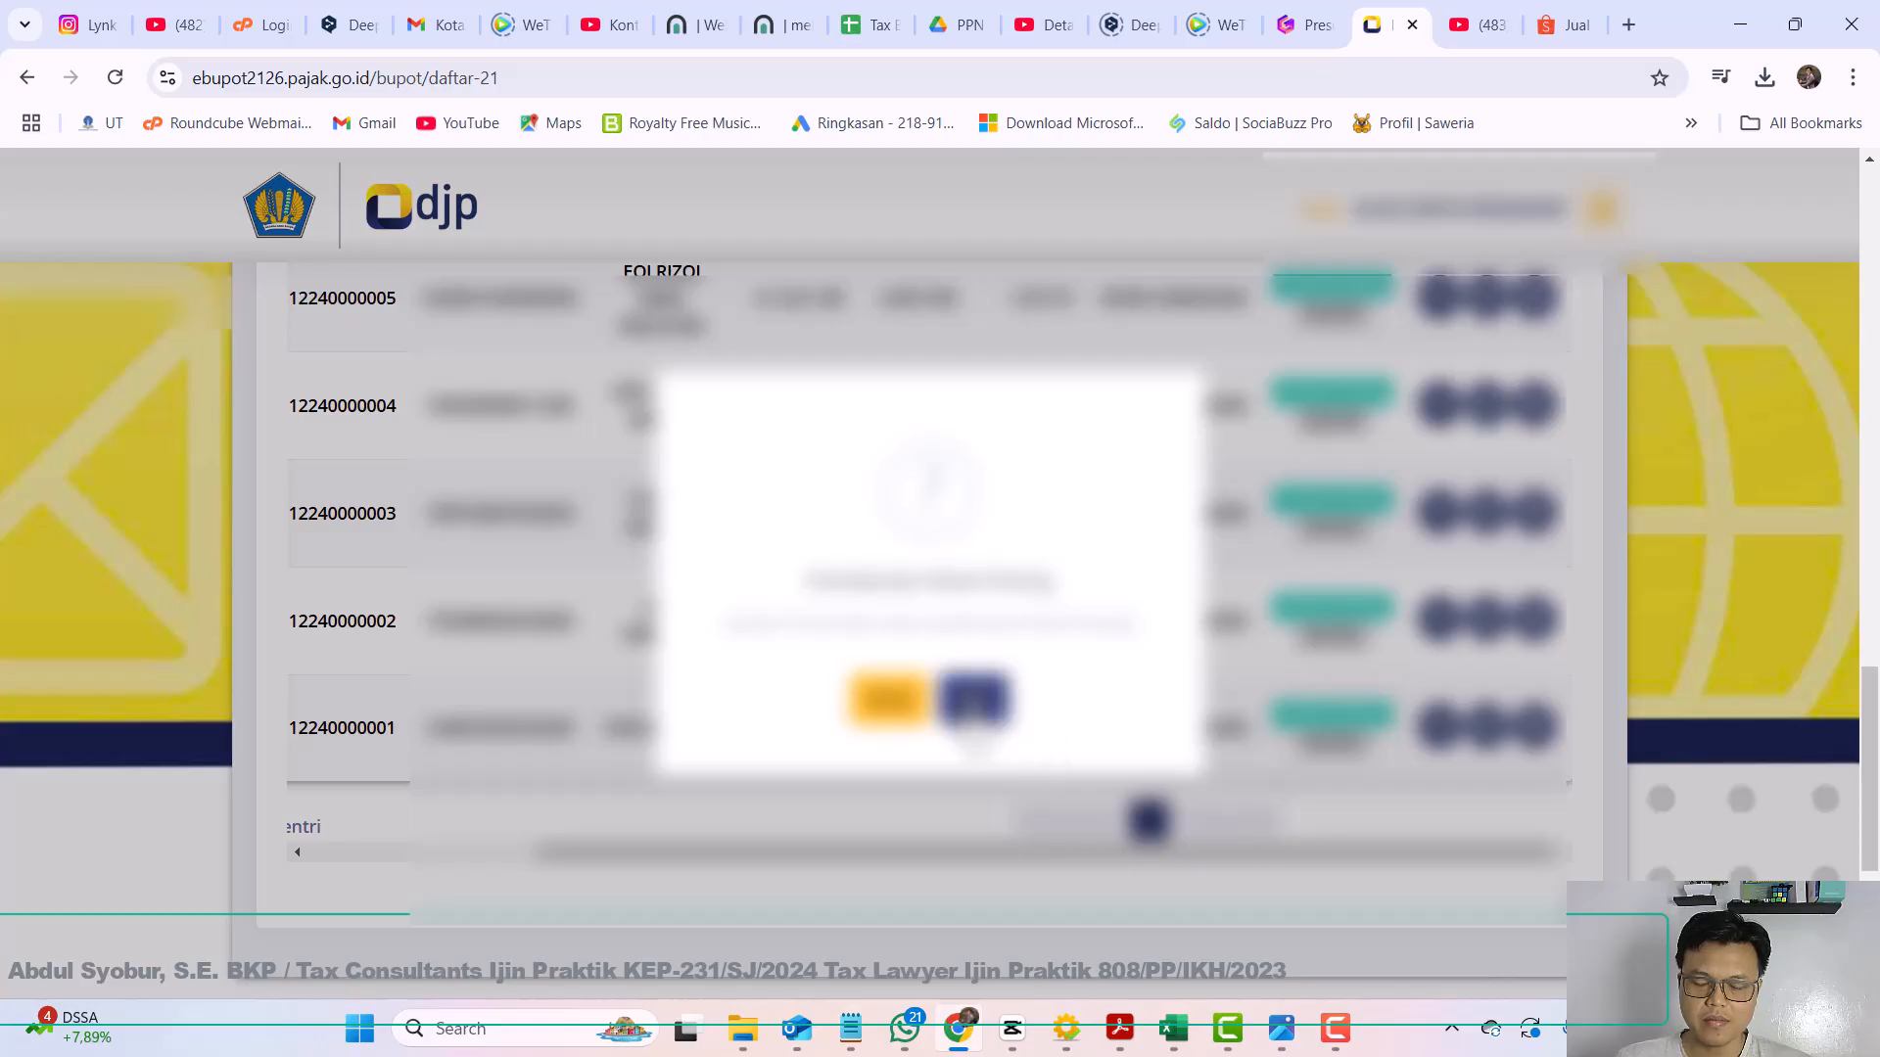
{"action": "left_click", "coordinate": [973, 699]}
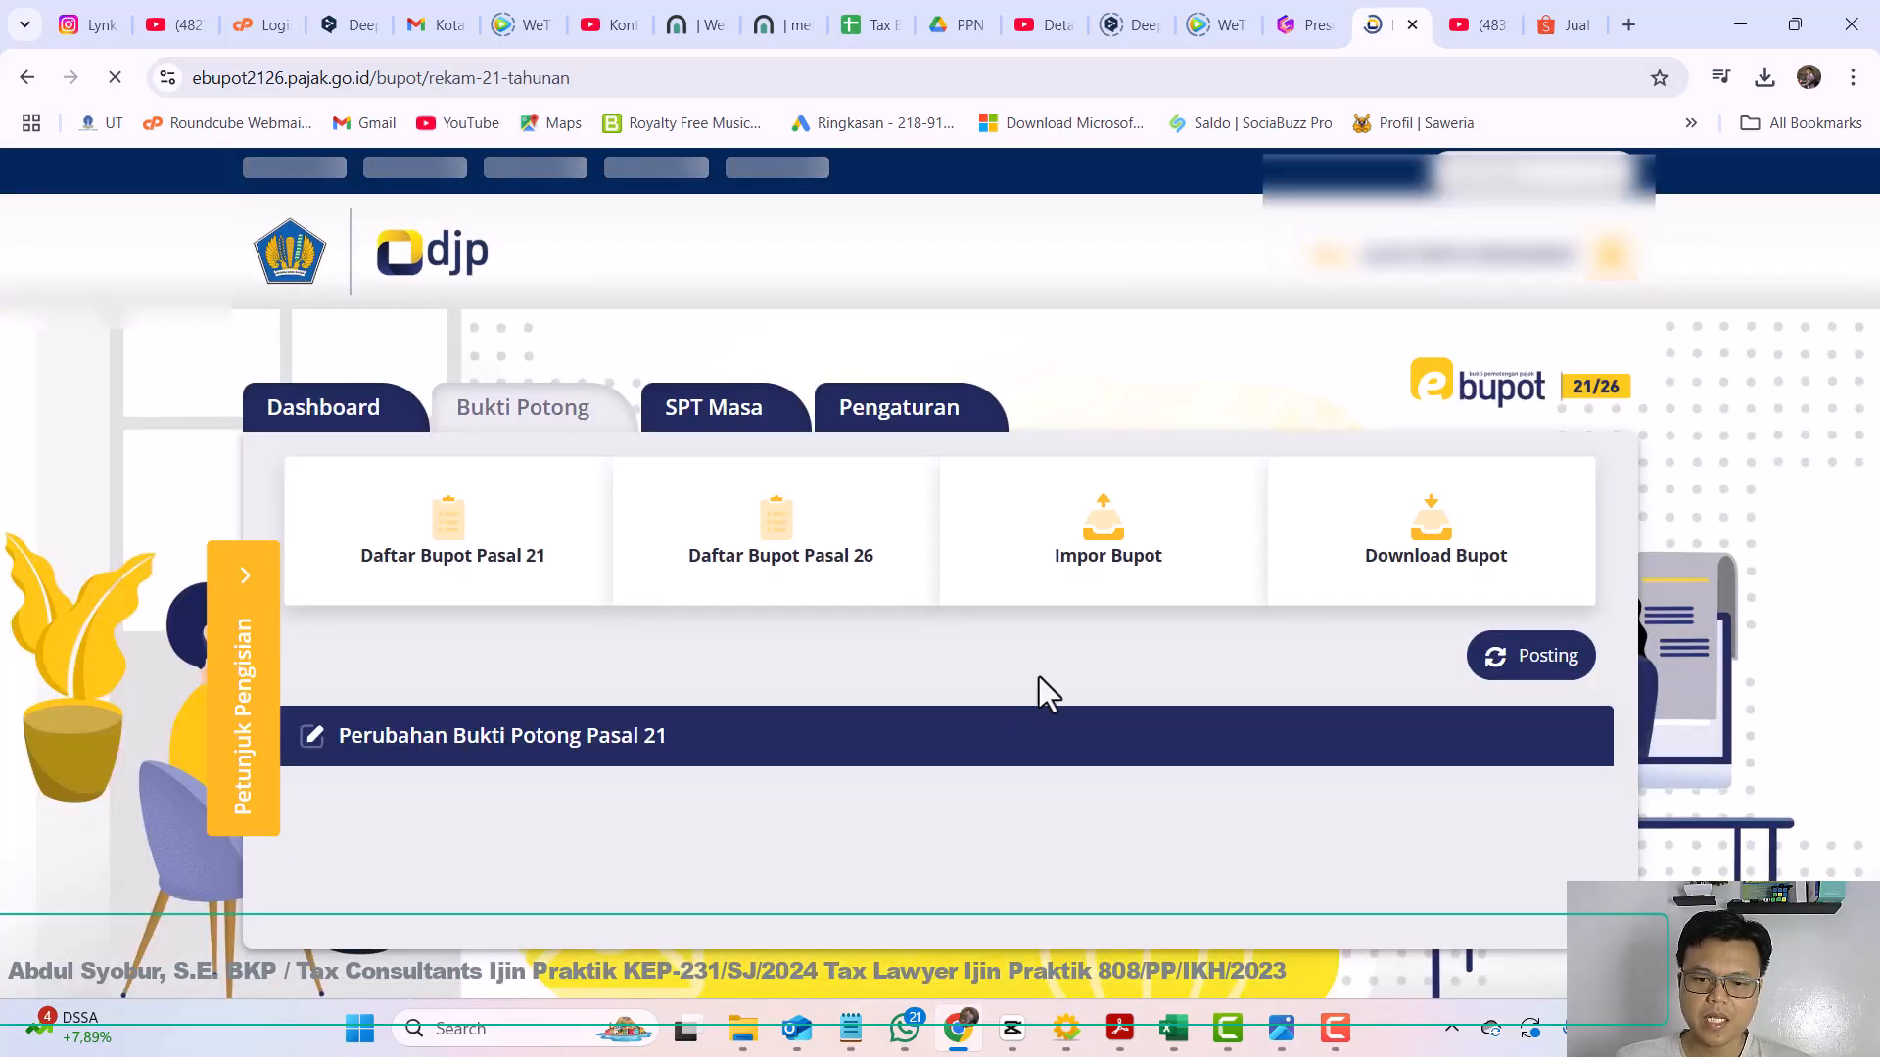
Step: Set the last tax period's Penghasilan Bruto to 1.000.000 and the annual Gaji atau Uang Pensiunan Berkala to 131.000.000
{"action": "scroll", "coordinate": [1195, 691], "scroll_direction": "down", "scroll_amount": 8}
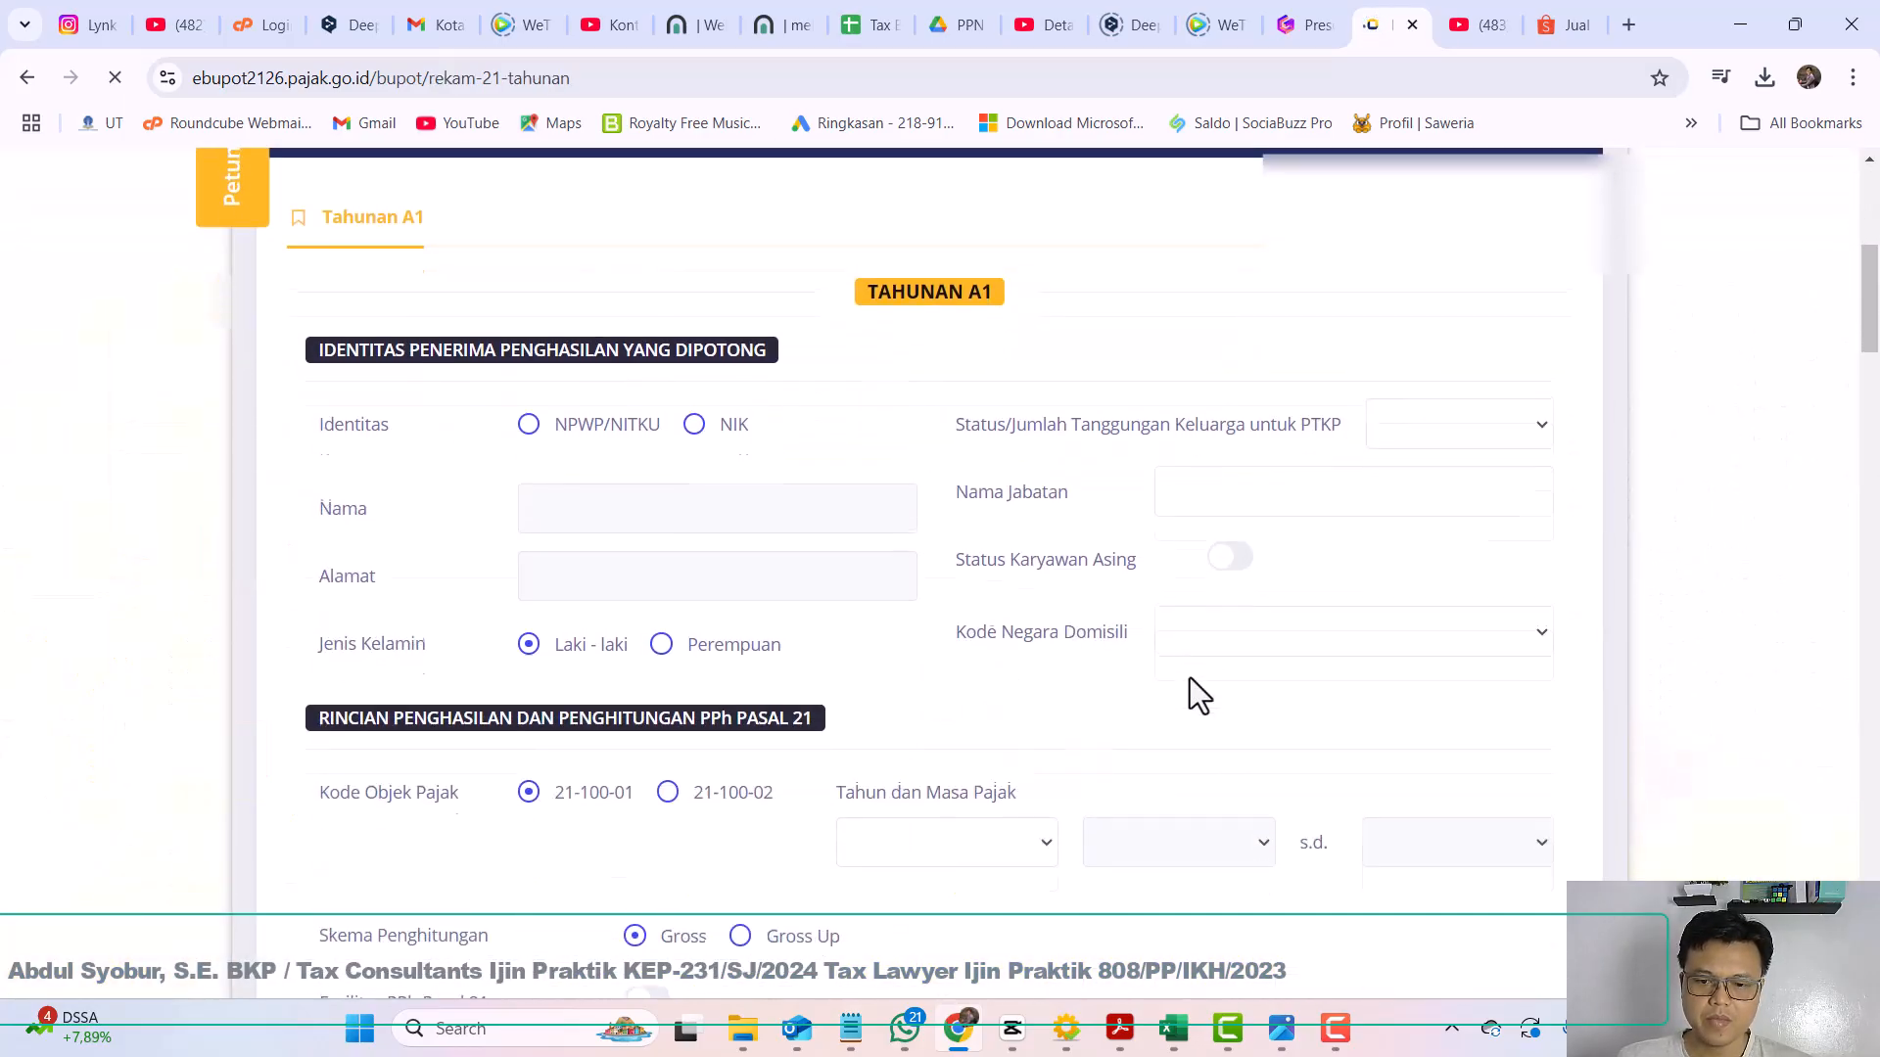
{"action": "scroll", "coordinate": [1192, 663], "scroll_direction": "down", "scroll_amount": 5}
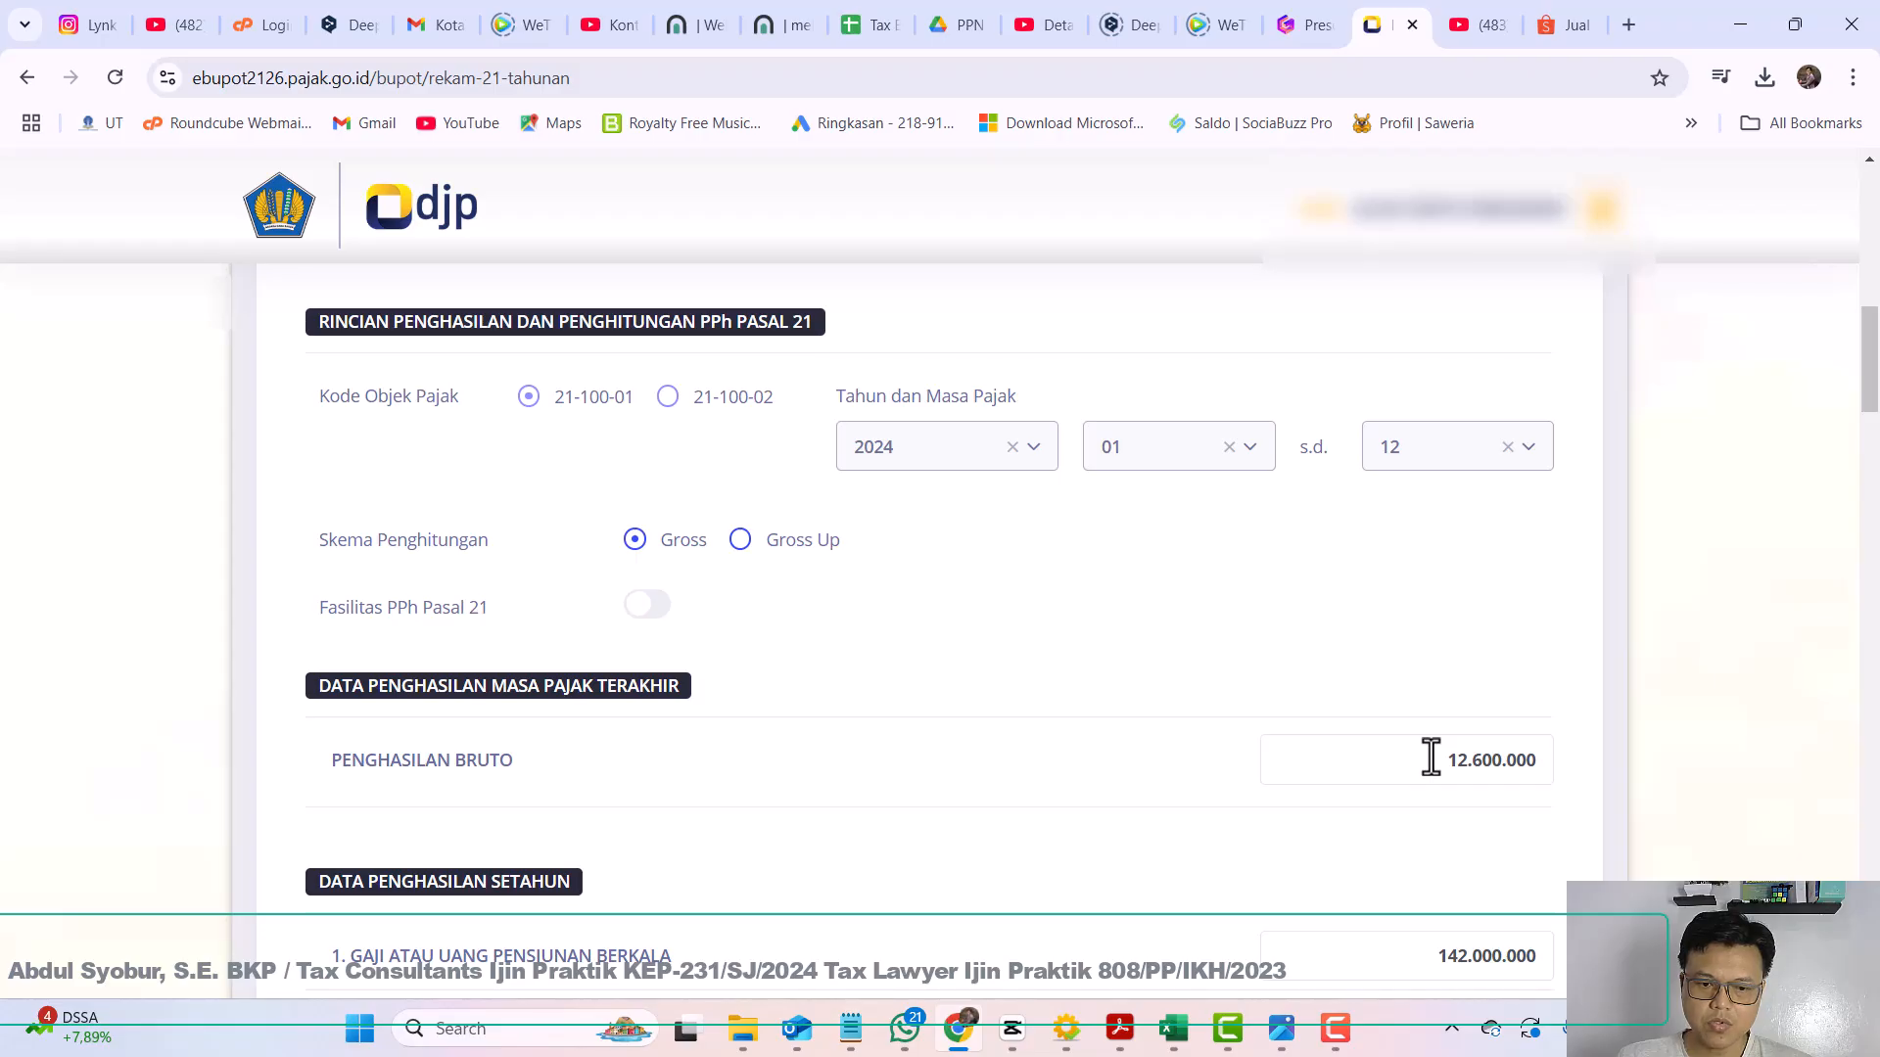
{"action": "left_click_drag", "start_coordinate": [1430, 759], "coordinate": [1580, 760]}
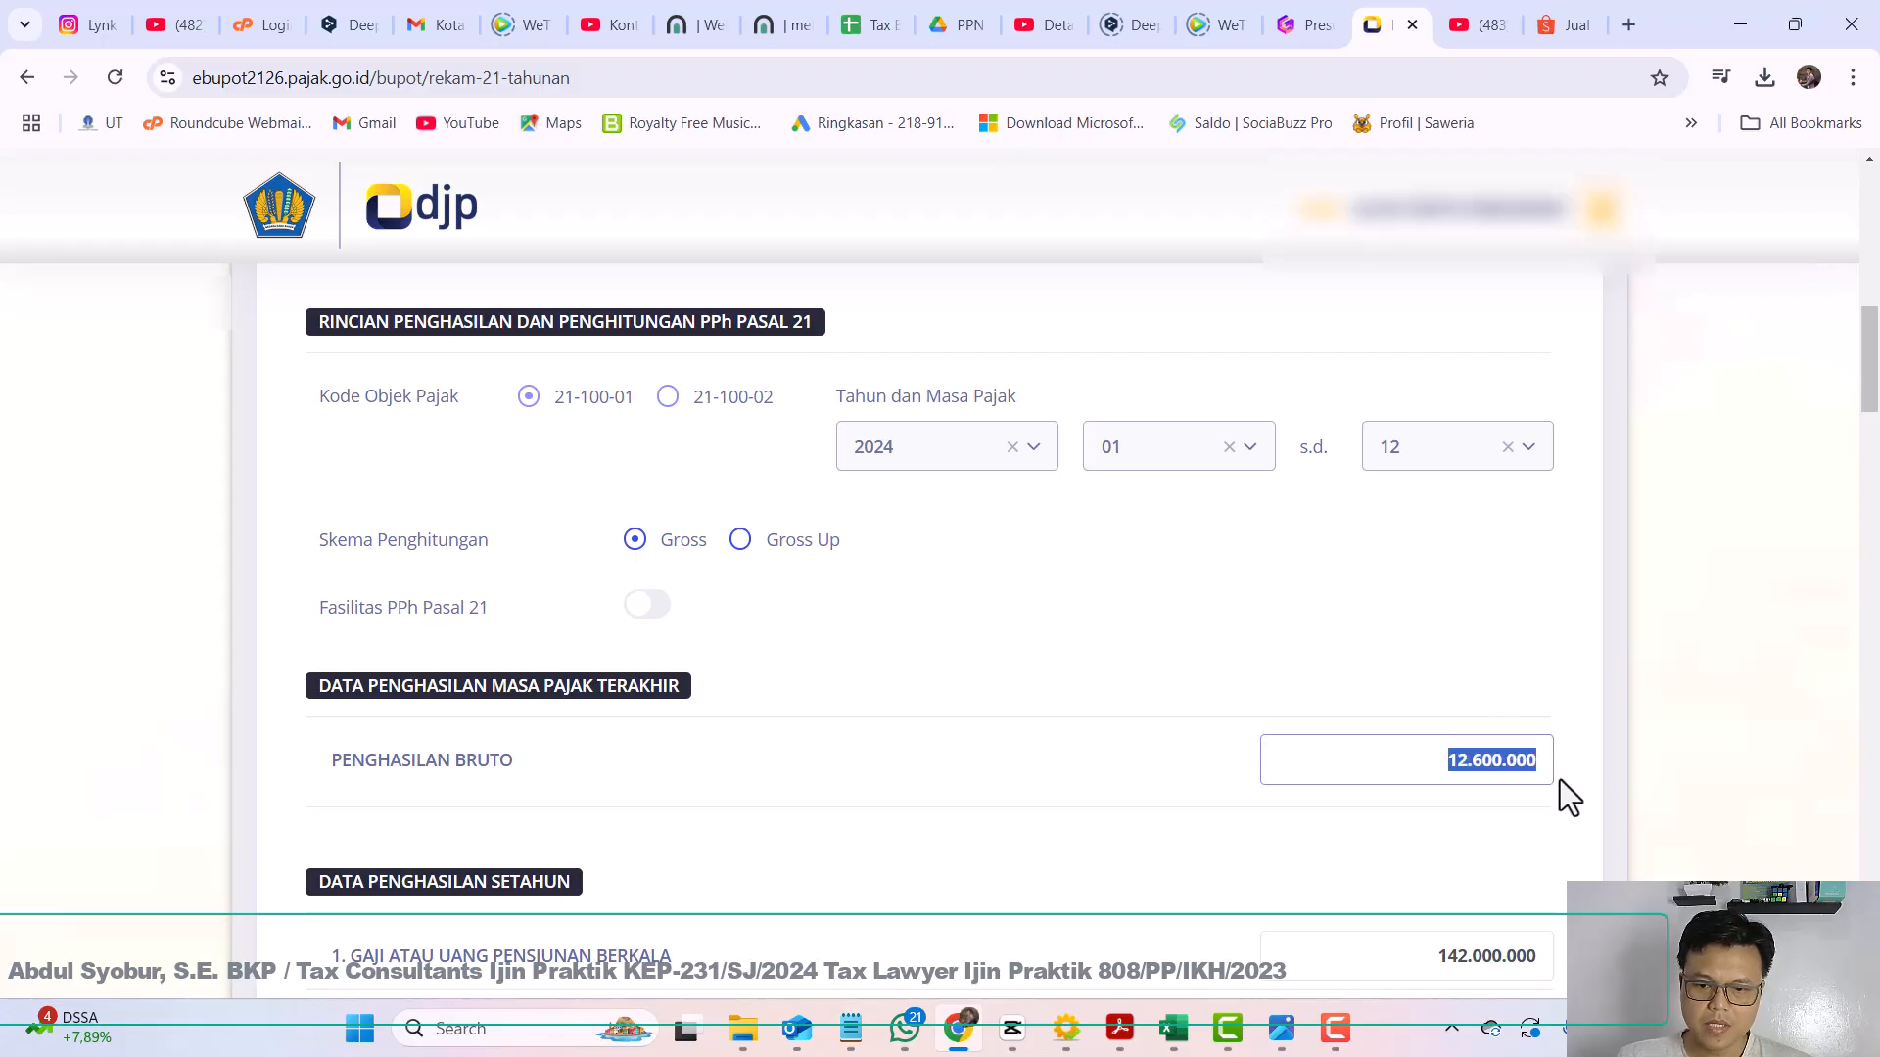
{"action": "type", "text": "1.000.000"}
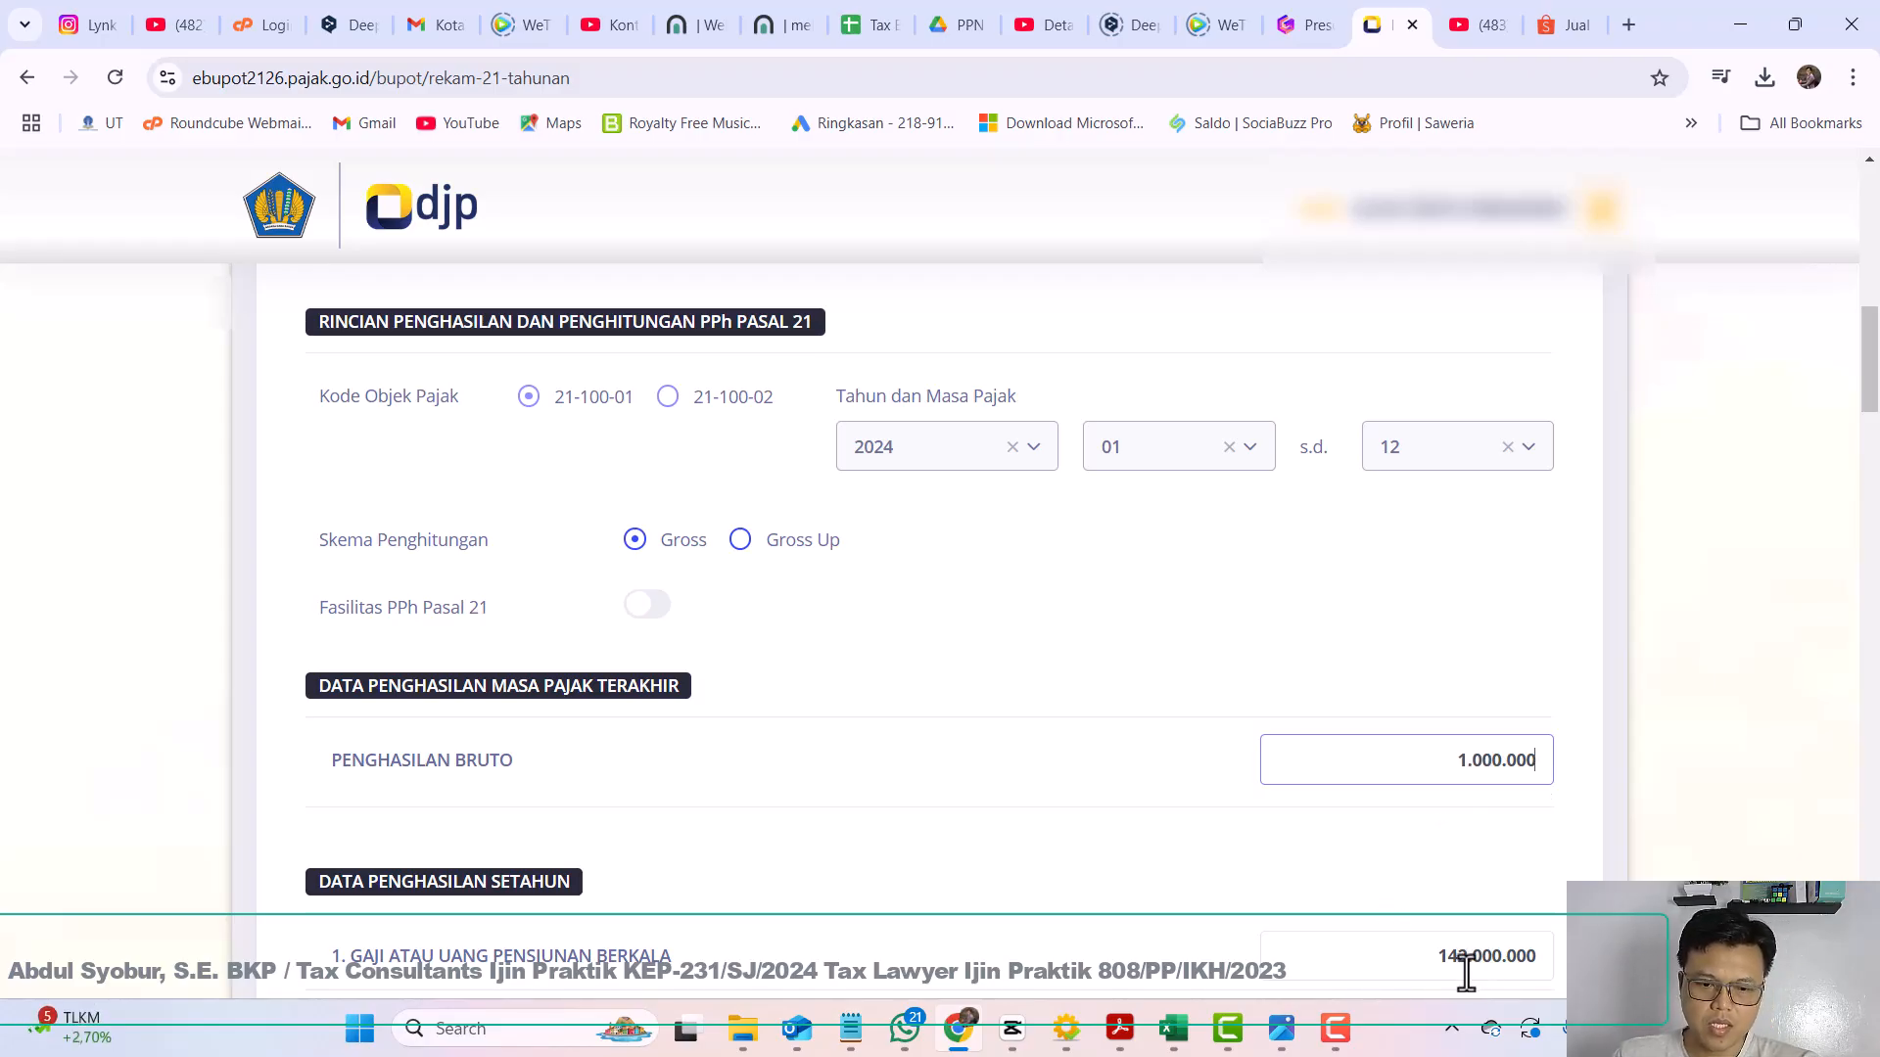
{"action": "key", "text": "Tab"}
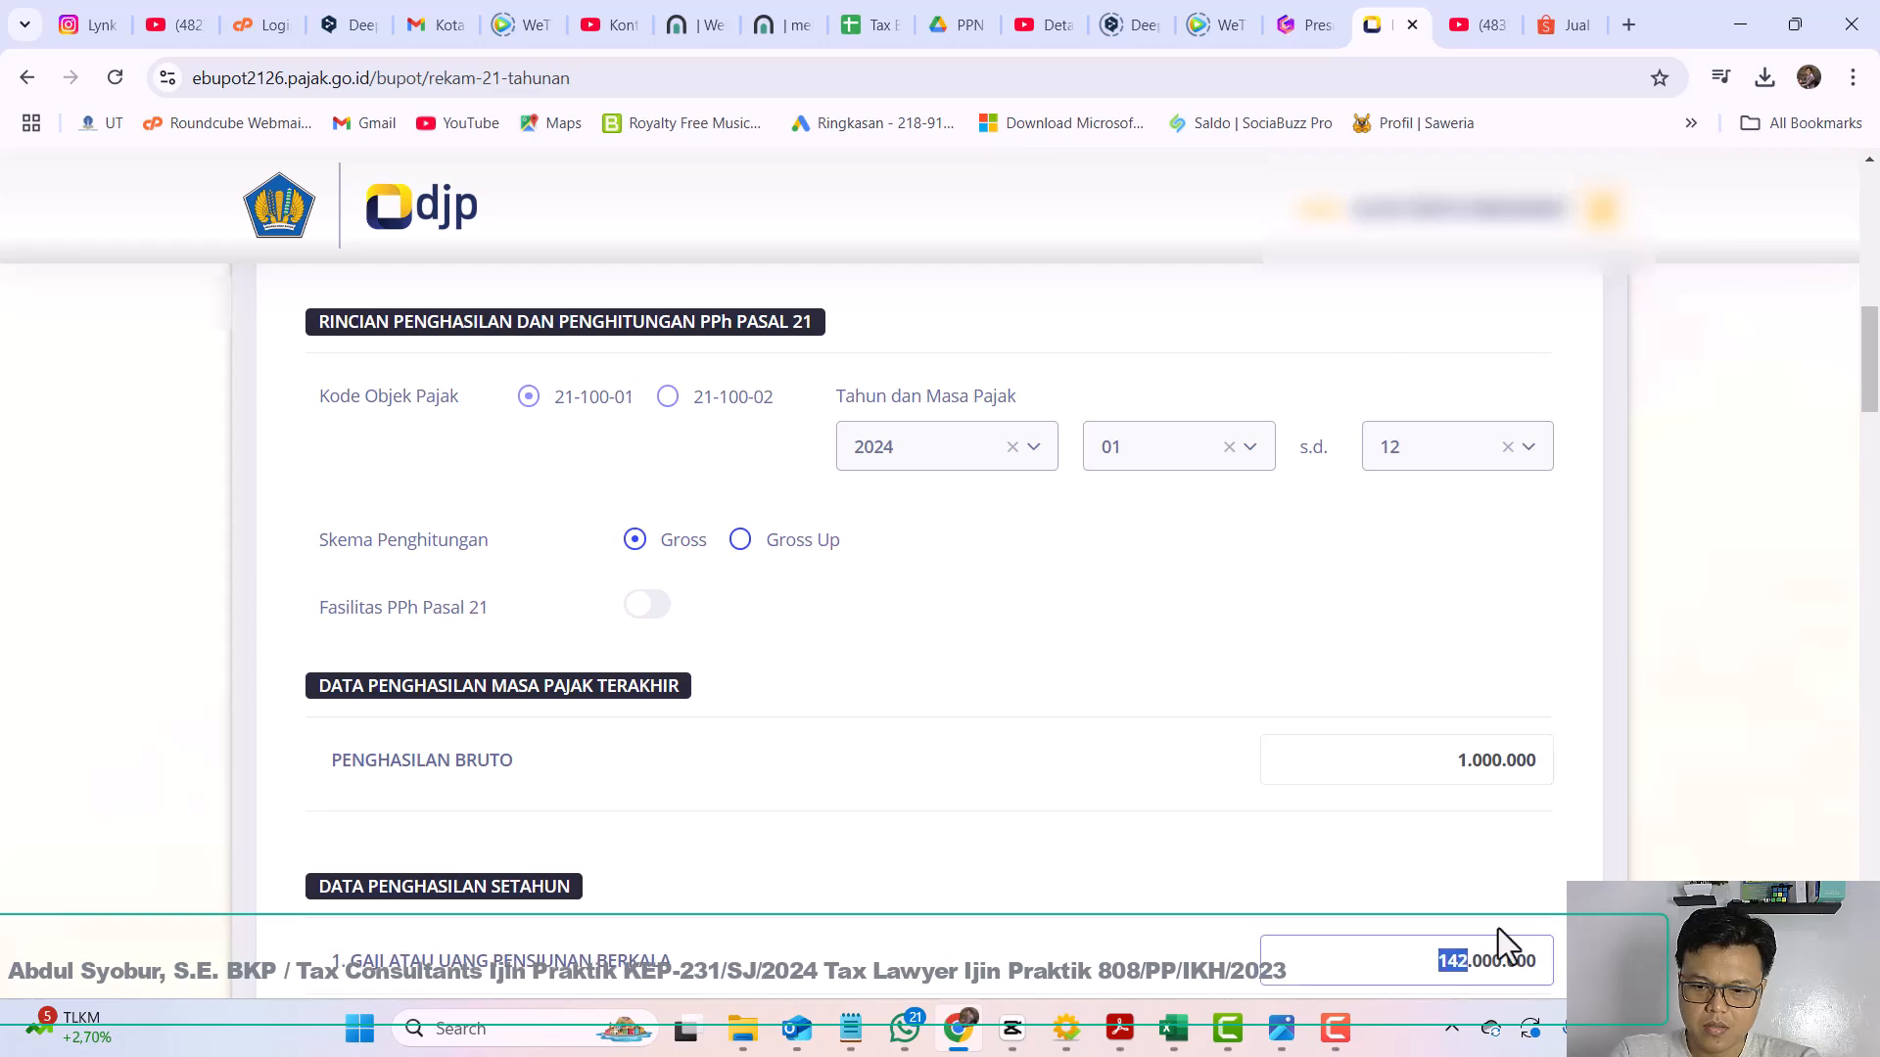
{"action": "type", "text": "131"}
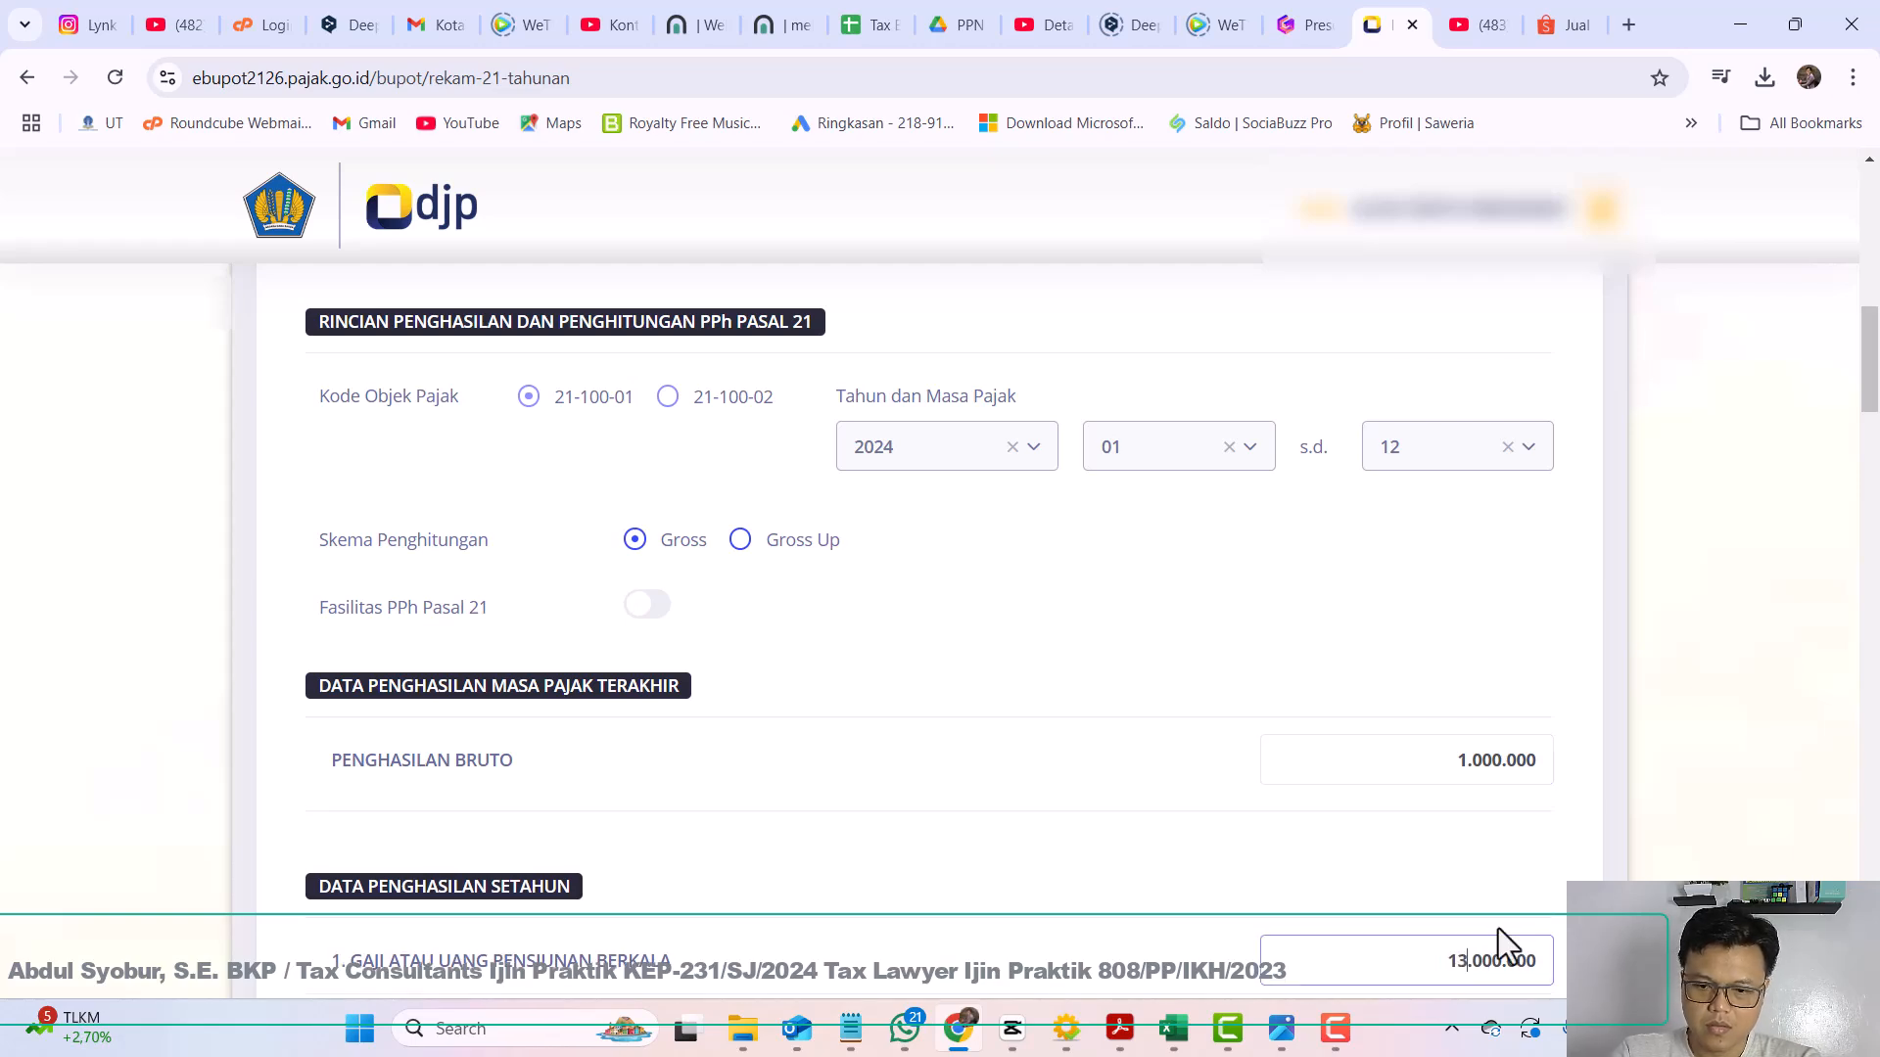
Step: Calculate item 18, the PPh Pasal 21 on annual or annualised taxable income
{"action": "scroll", "coordinate": [1445, 862], "scroll_direction": "down", "scroll_amount": 1}
{"action": "scroll", "coordinate": [1447, 862], "scroll_direction": "down", "scroll_amount": 15}
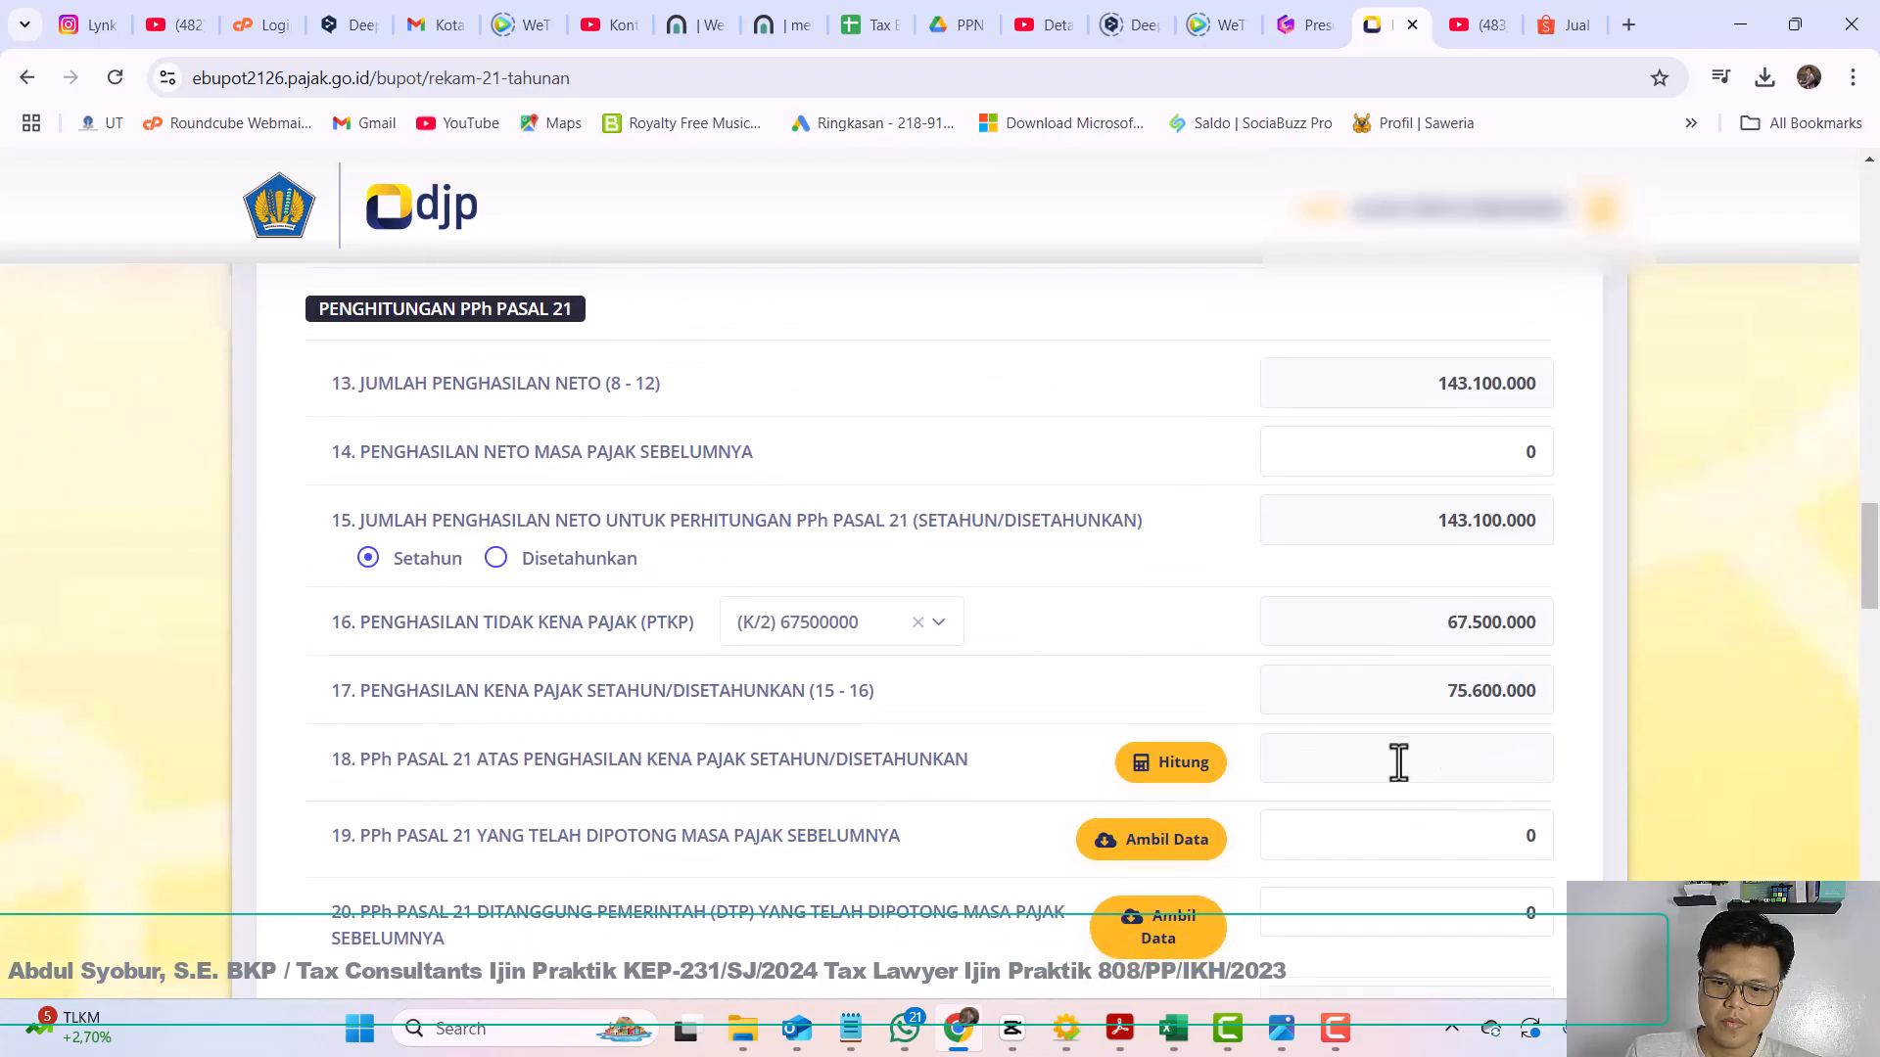
{"action": "left_click", "coordinate": [1175, 781]}
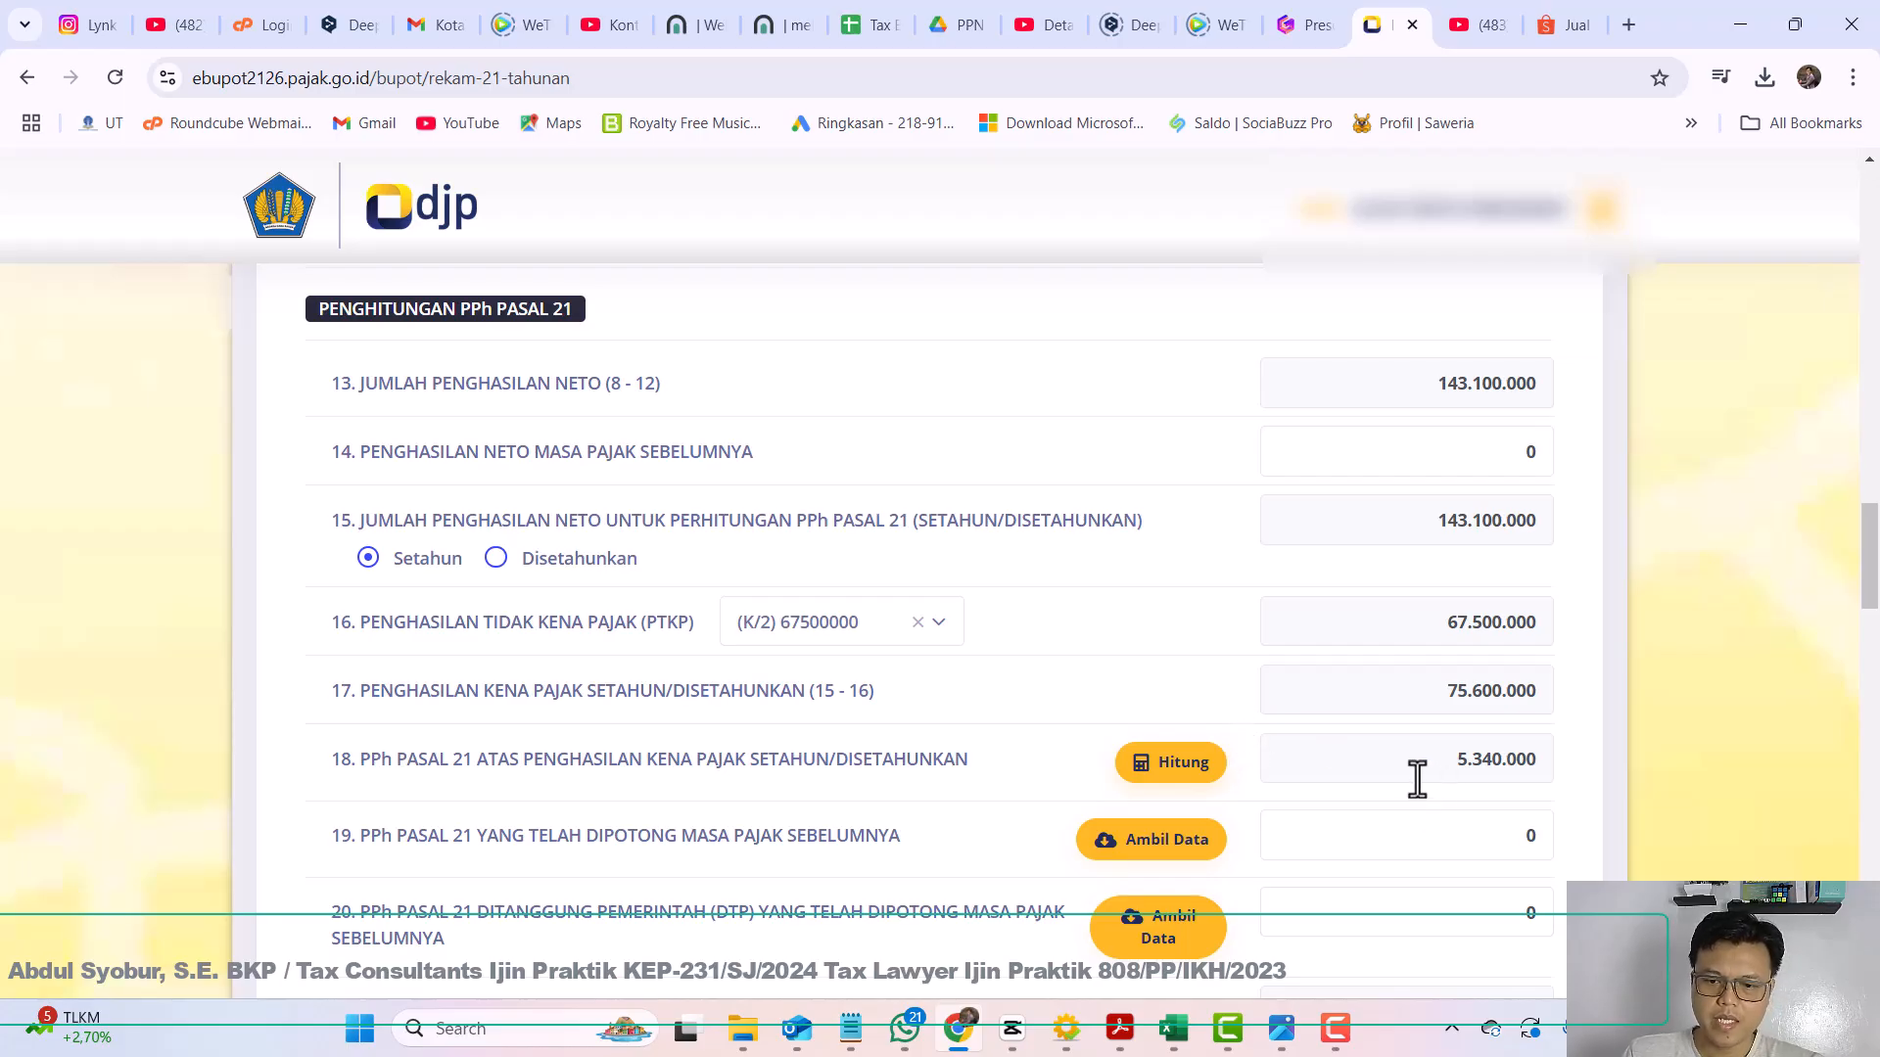
Step: Check the recalculated slip through item 23, tick the electronic signature declaration, save the amended withholding slip and acknowledge the result
{"action": "key", "text": "alt+Tab"}
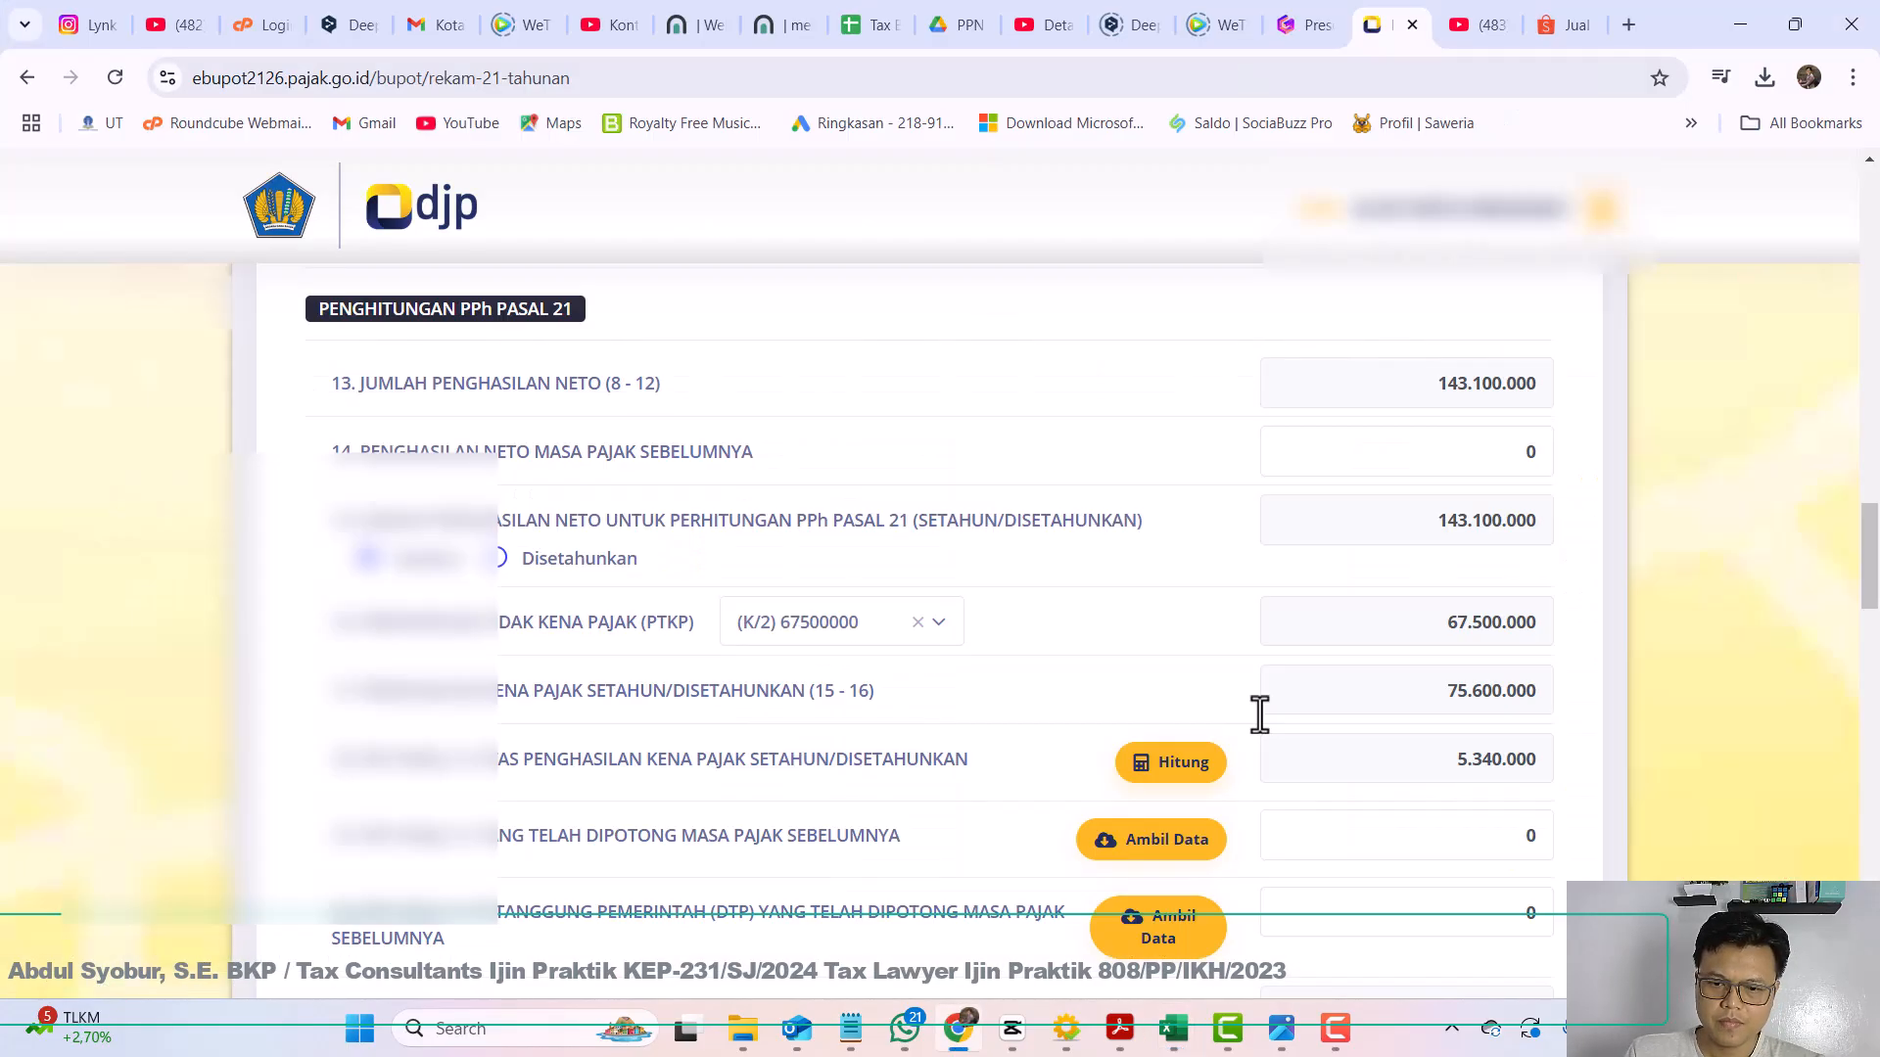
{"action": "scroll", "coordinate": [1259, 715], "scroll_direction": "down", "scroll_amount": 6}
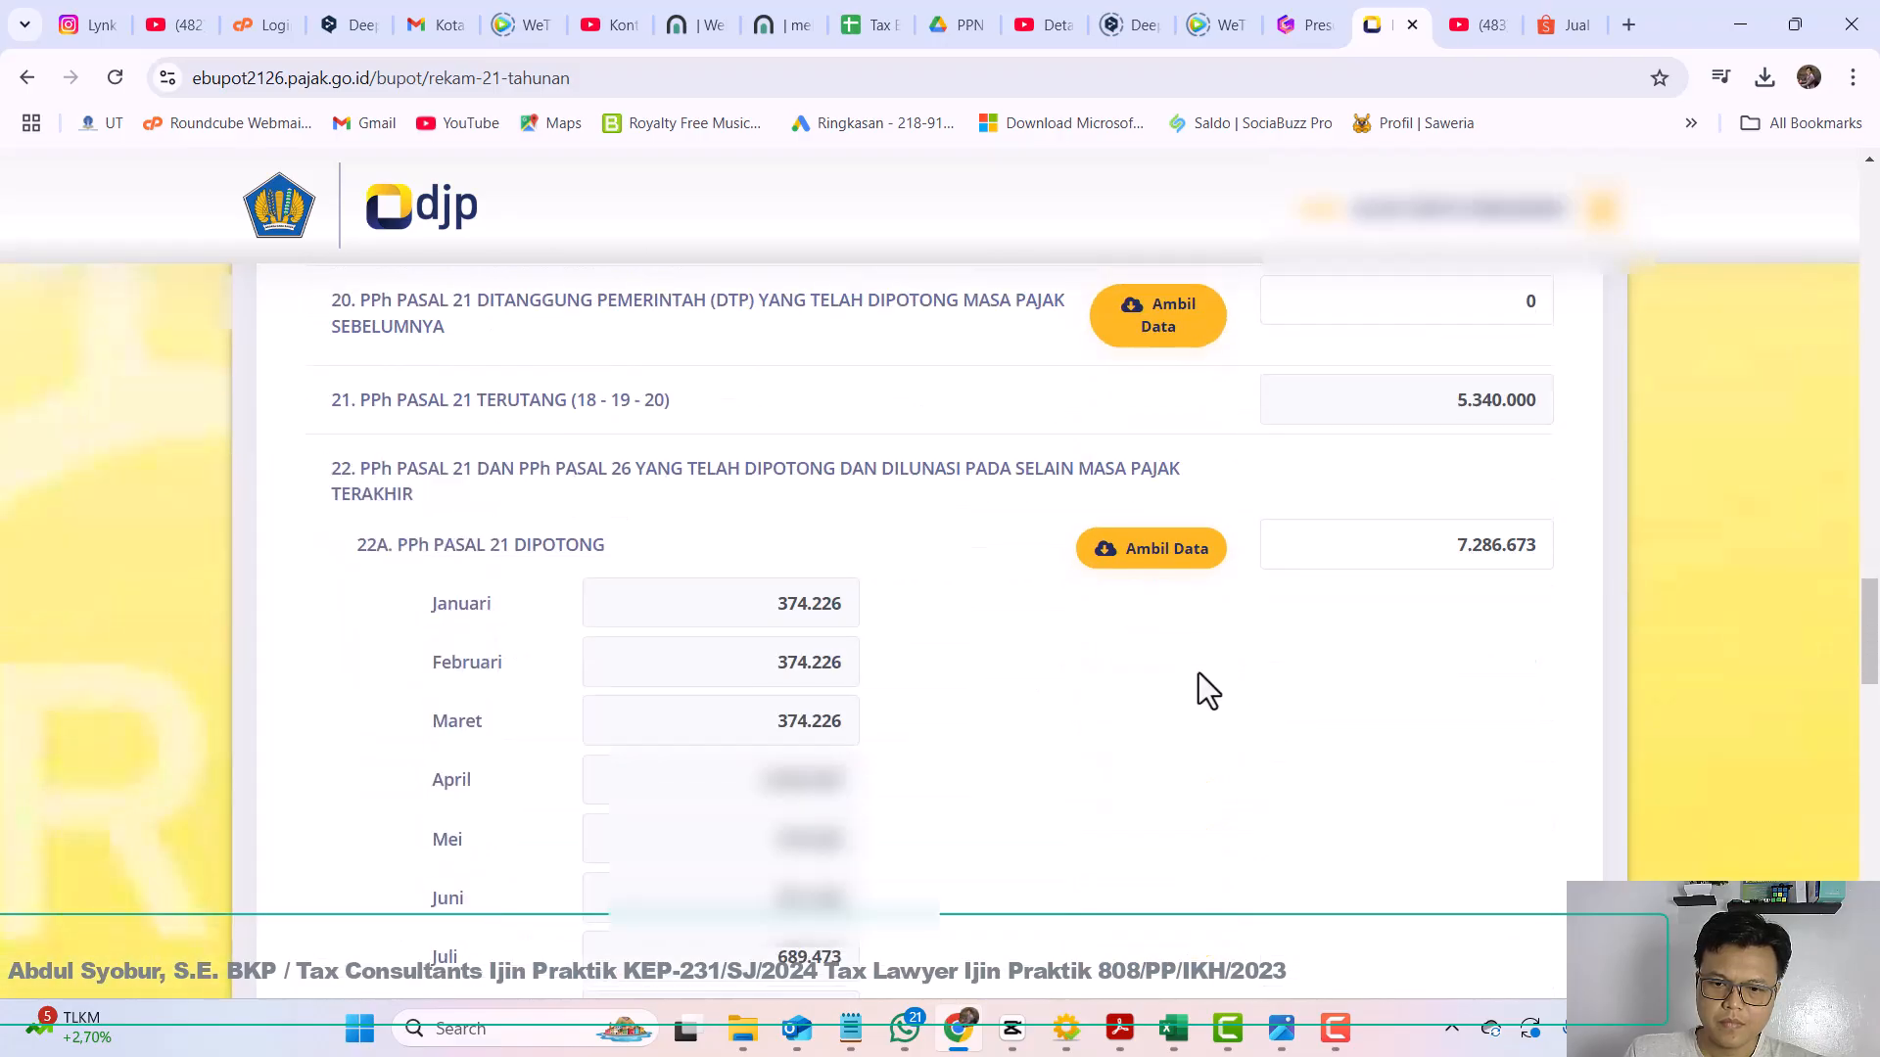
{"action": "scroll", "coordinate": [1184, 621], "scroll_direction": "down", "scroll_amount": 12}
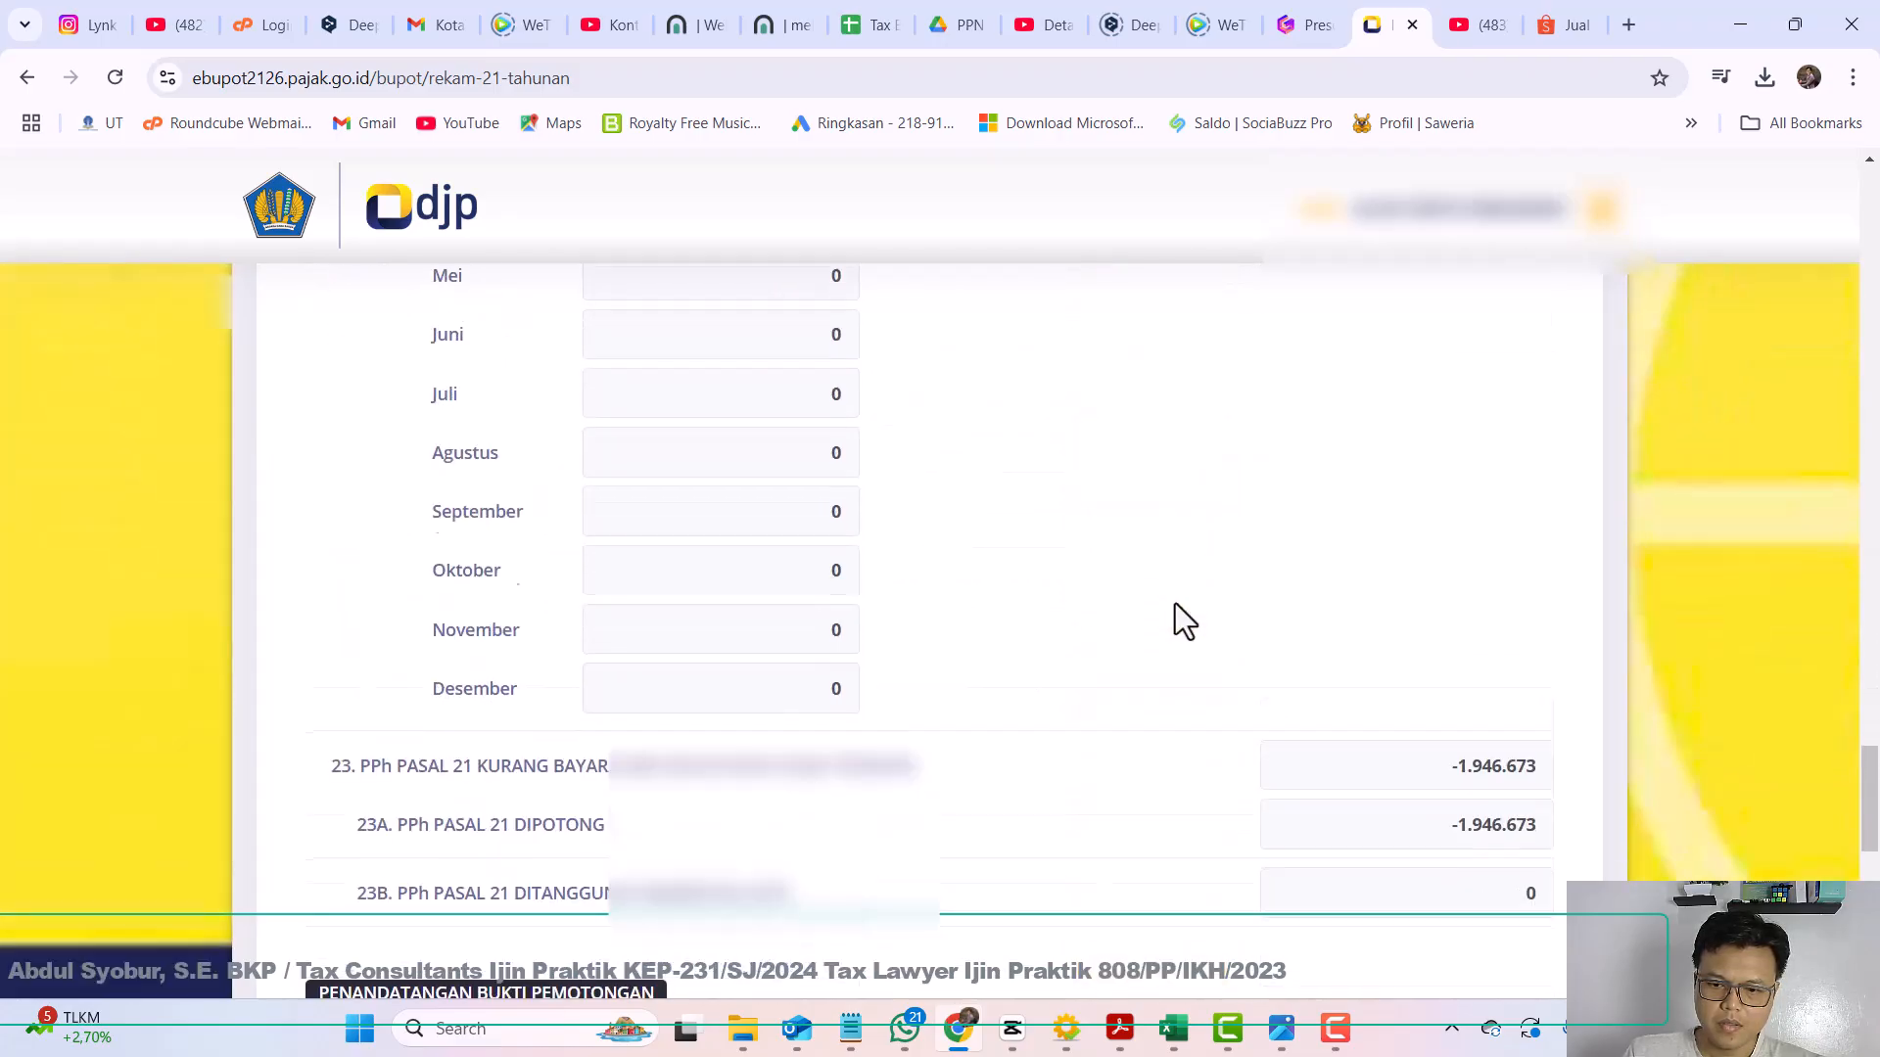
{"action": "scroll", "coordinate": [1186, 621], "scroll_direction": "down", "scroll_amount": 4}
{"action": "scroll", "coordinate": [1188, 621], "scroll_direction": "up", "scroll_amount": 1}
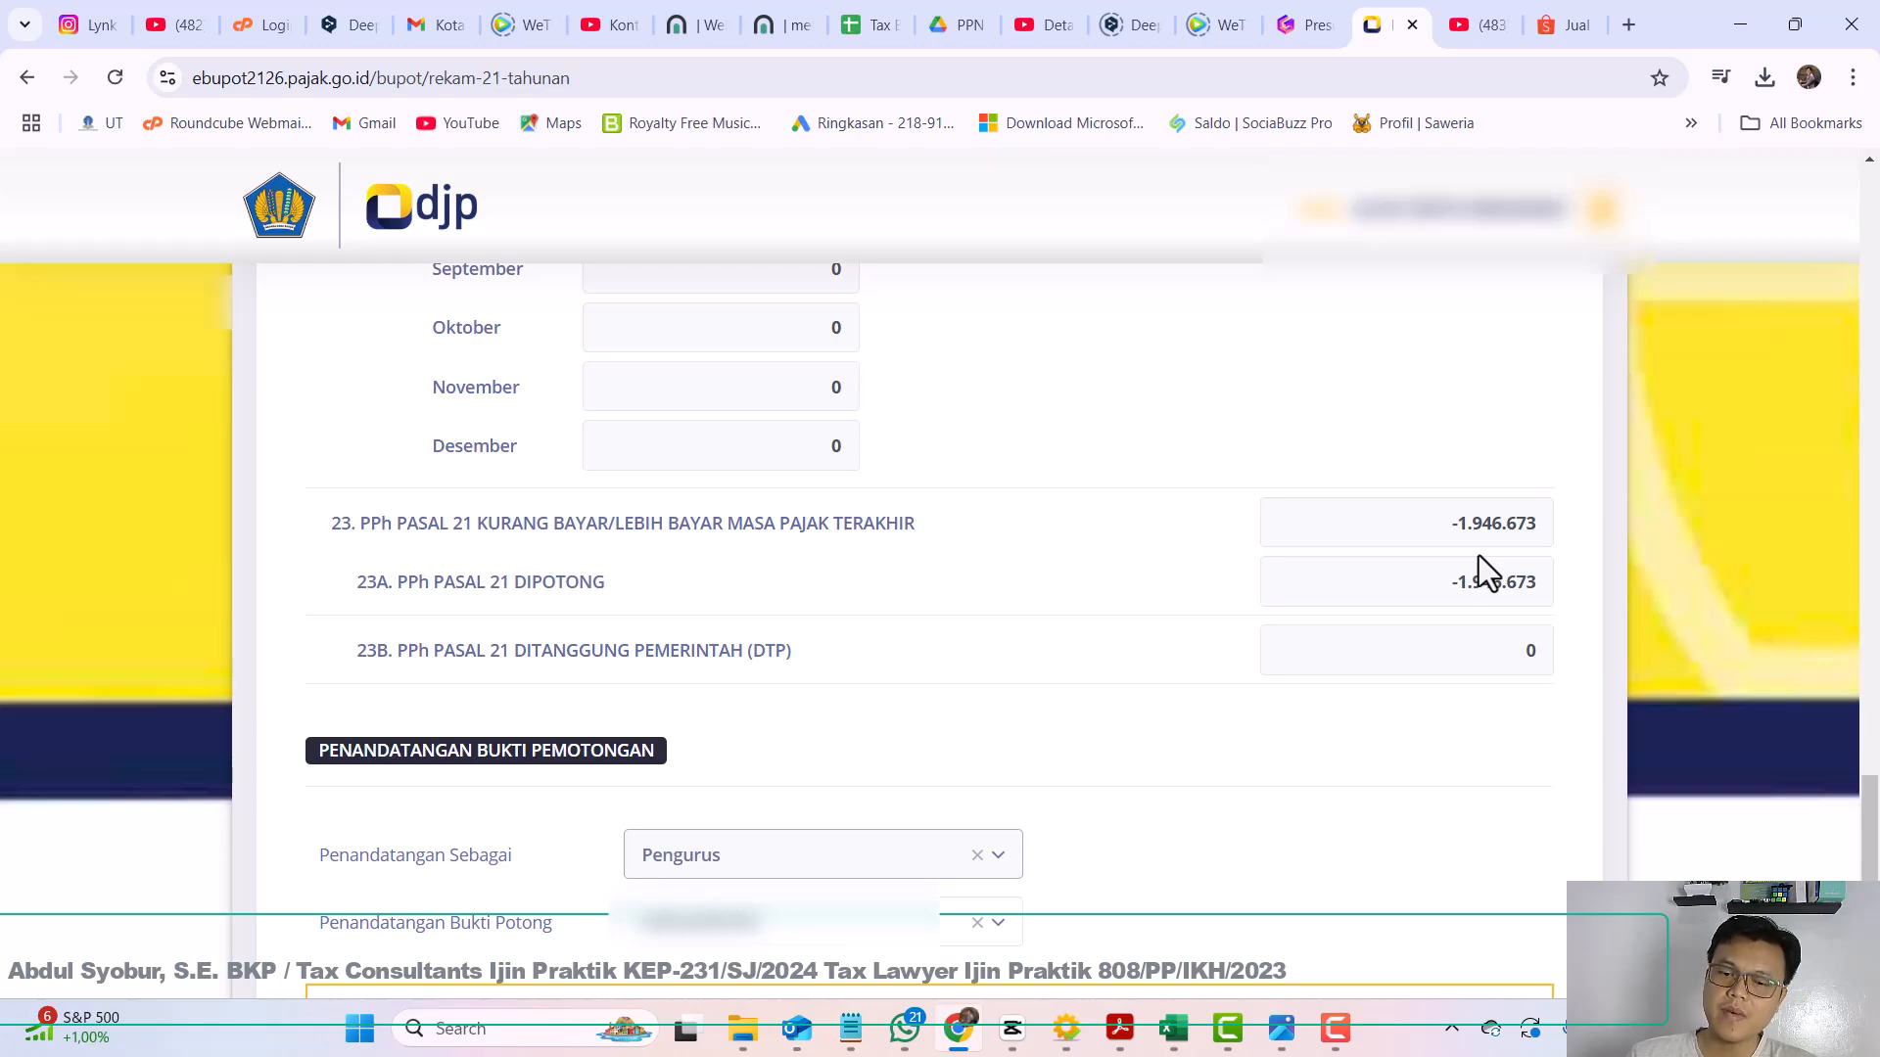
{"action": "scroll", "coordinate": [1486, 543], "scroll_direction": "up", "scroll_amount": 20}
{"action": "scroll", "coordinate": [1485, 543], "scroll_direction": "down", "scroll_amount": 20}
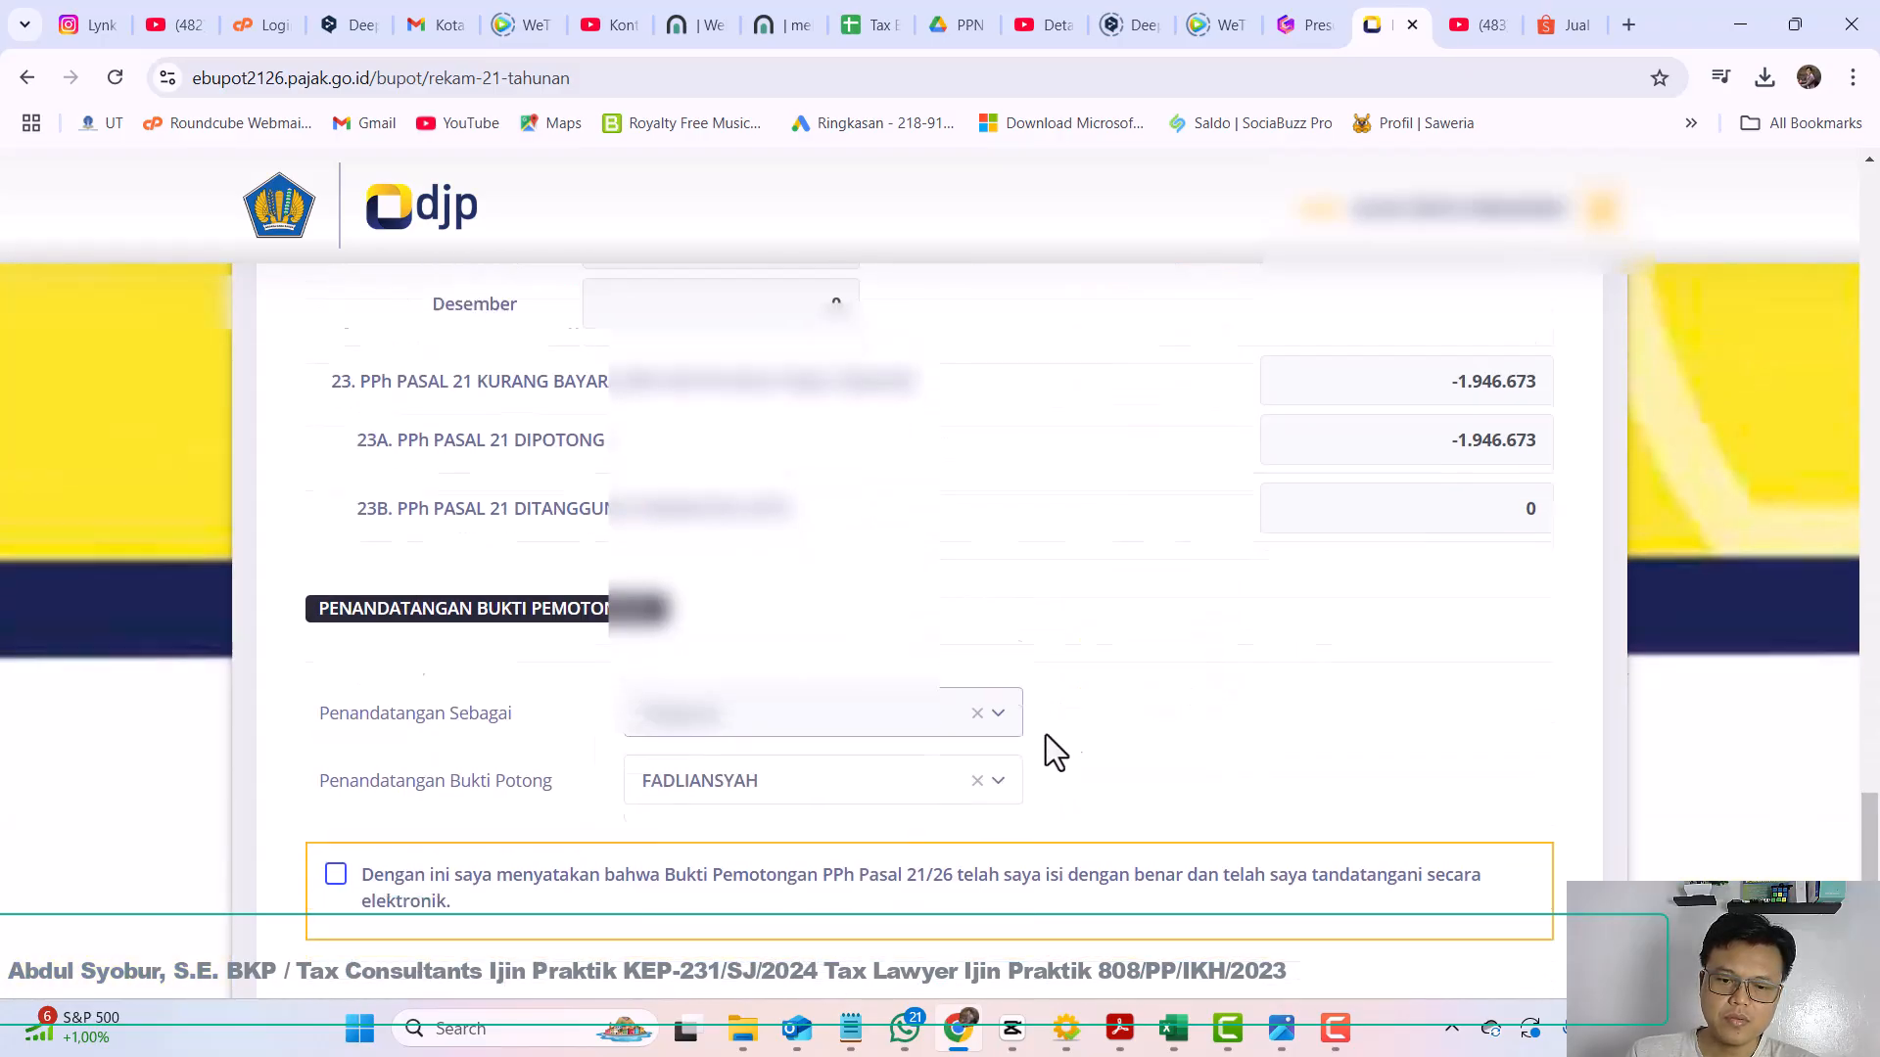
{"action": "scroll", "coordinate": [1059, 729], "scroll_direction": "down", "scroll_amount": 3}
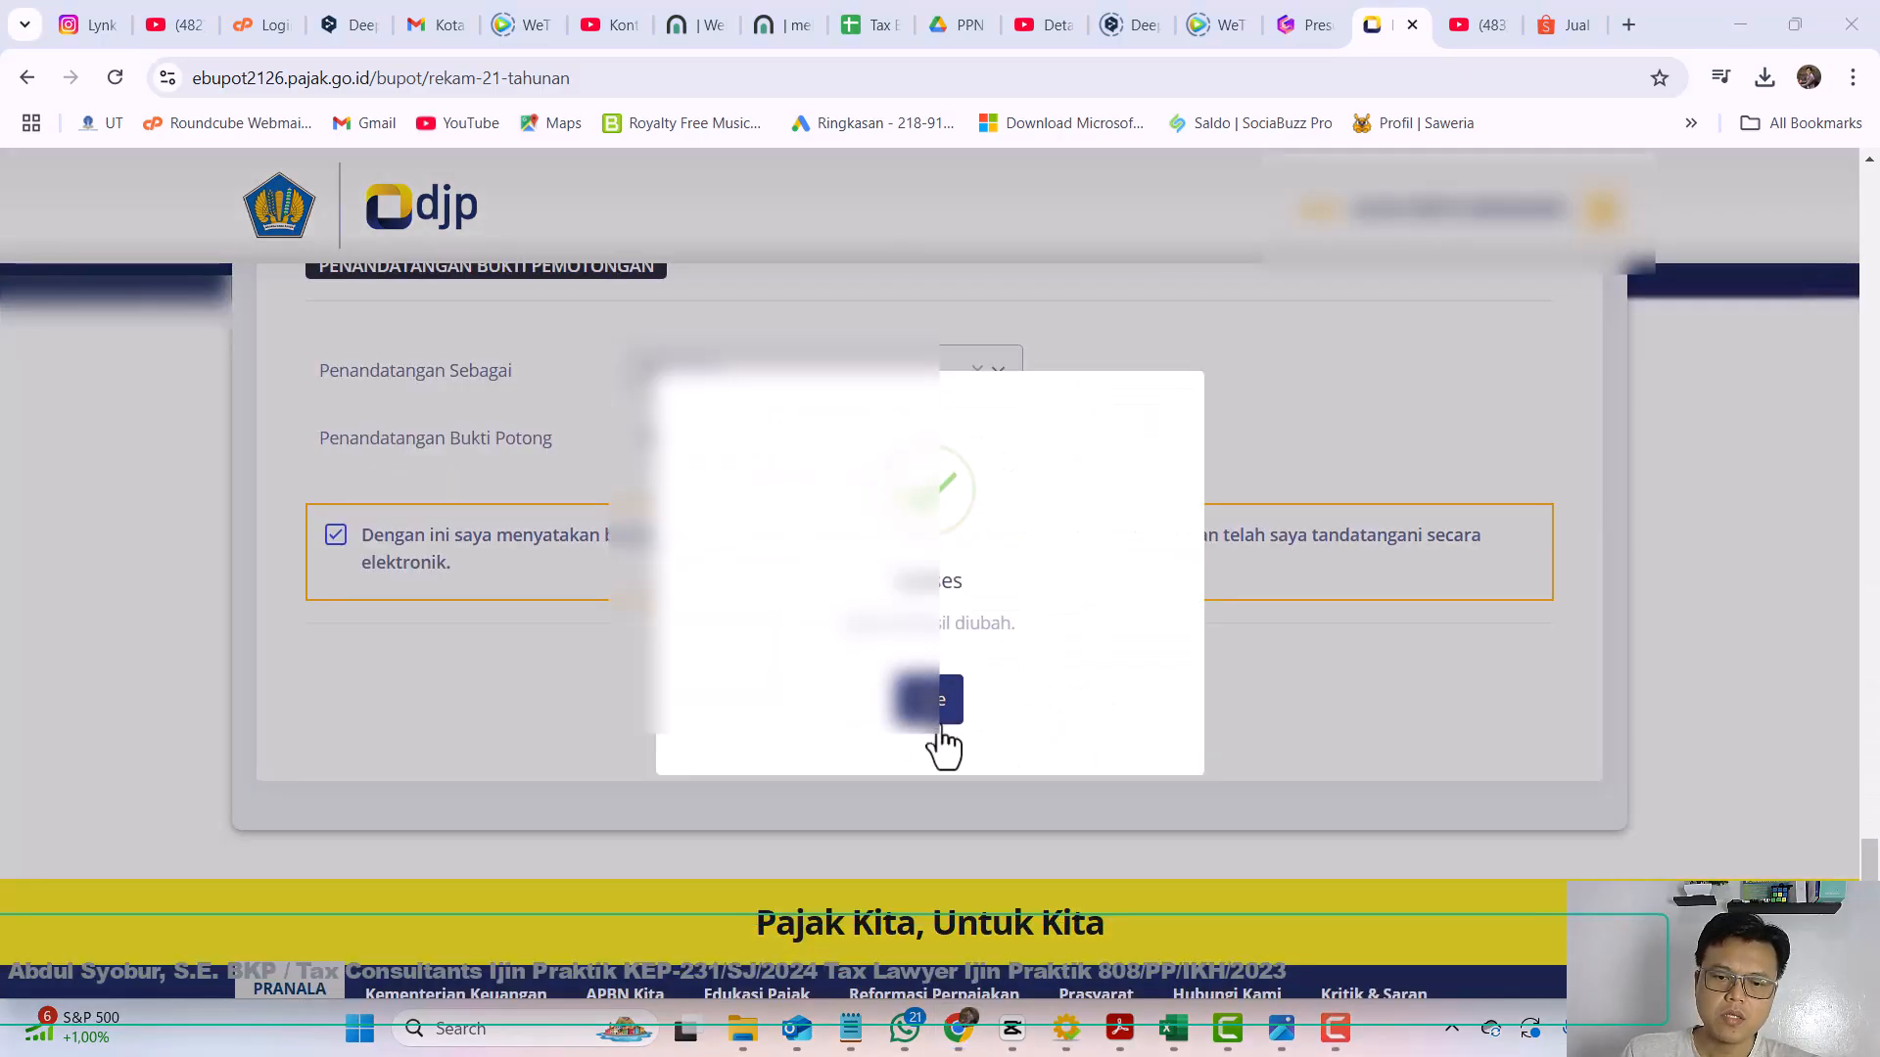
{"action": "left_click", "coordinate": [923, 715]}
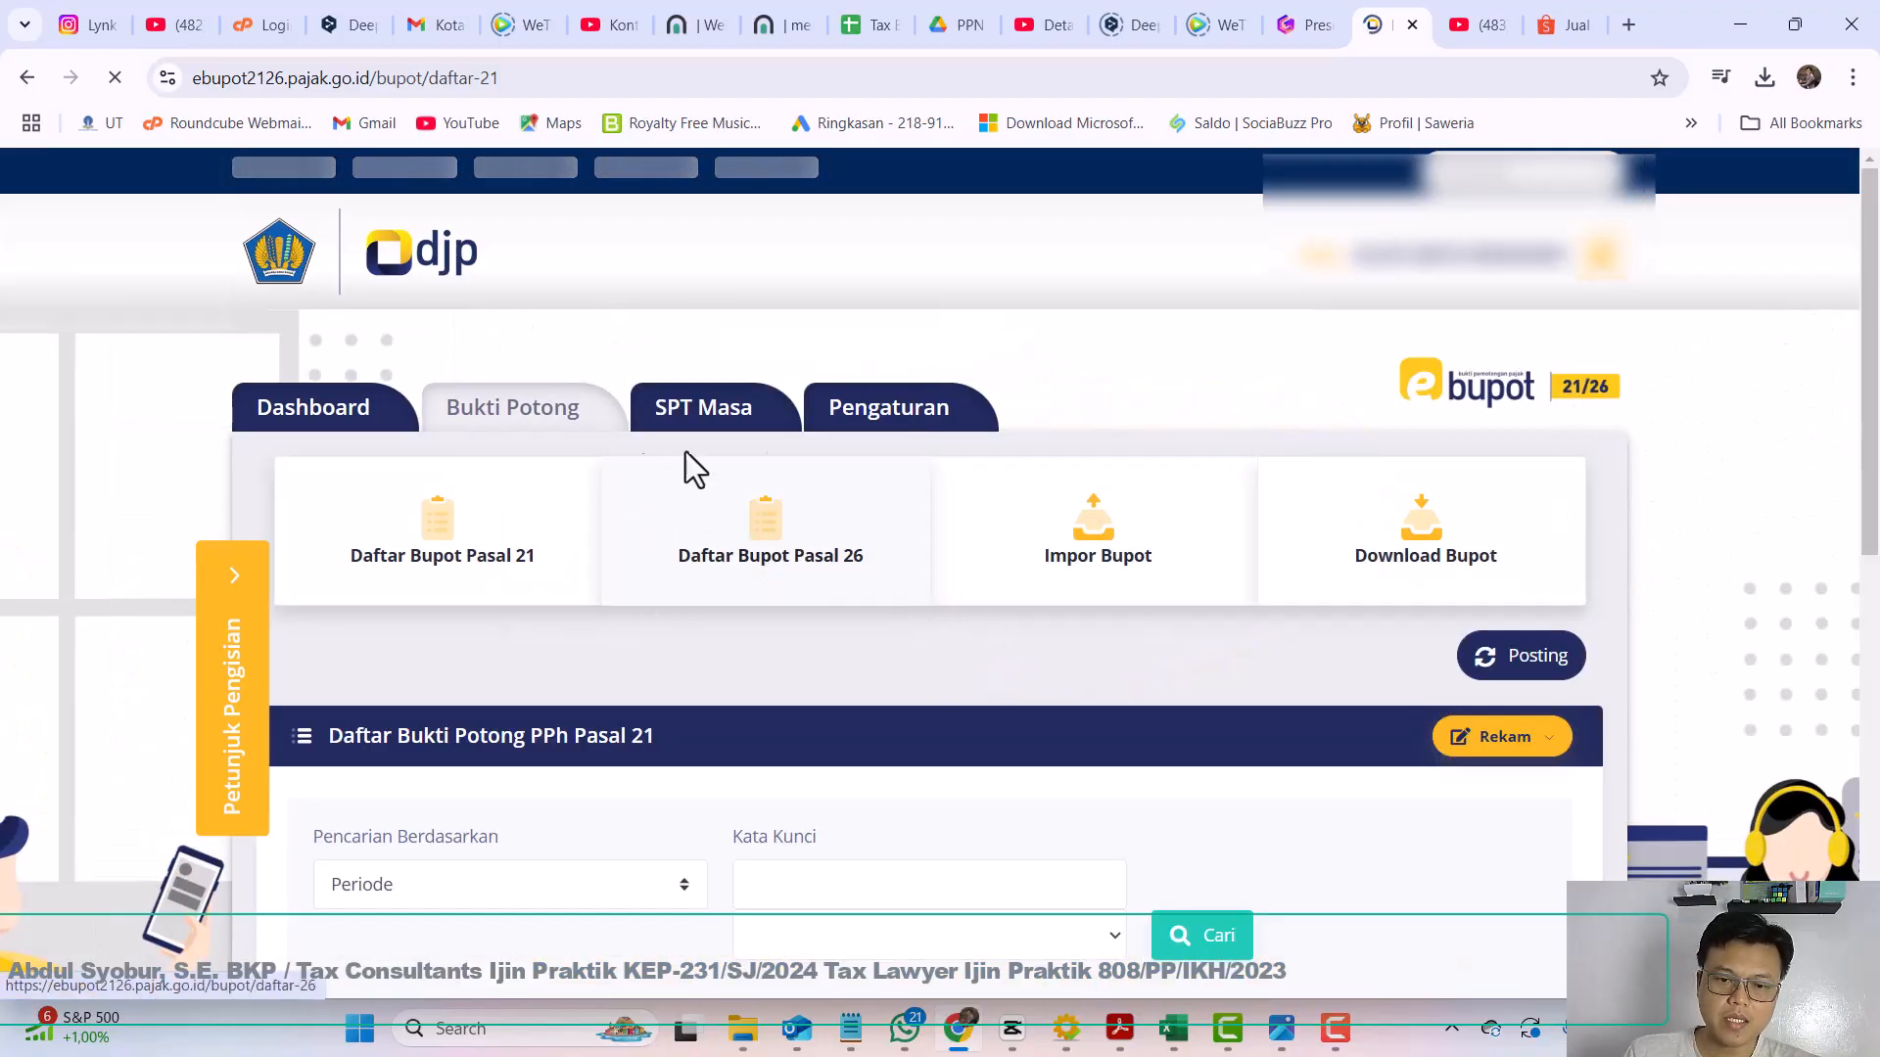
Step: Post the SPT Masa data for Tahun Pajak 2024, Masa Pajak Desember, confirming pembetulan ke-1
{"action": "left_click", "coordinate": [717, 411]}
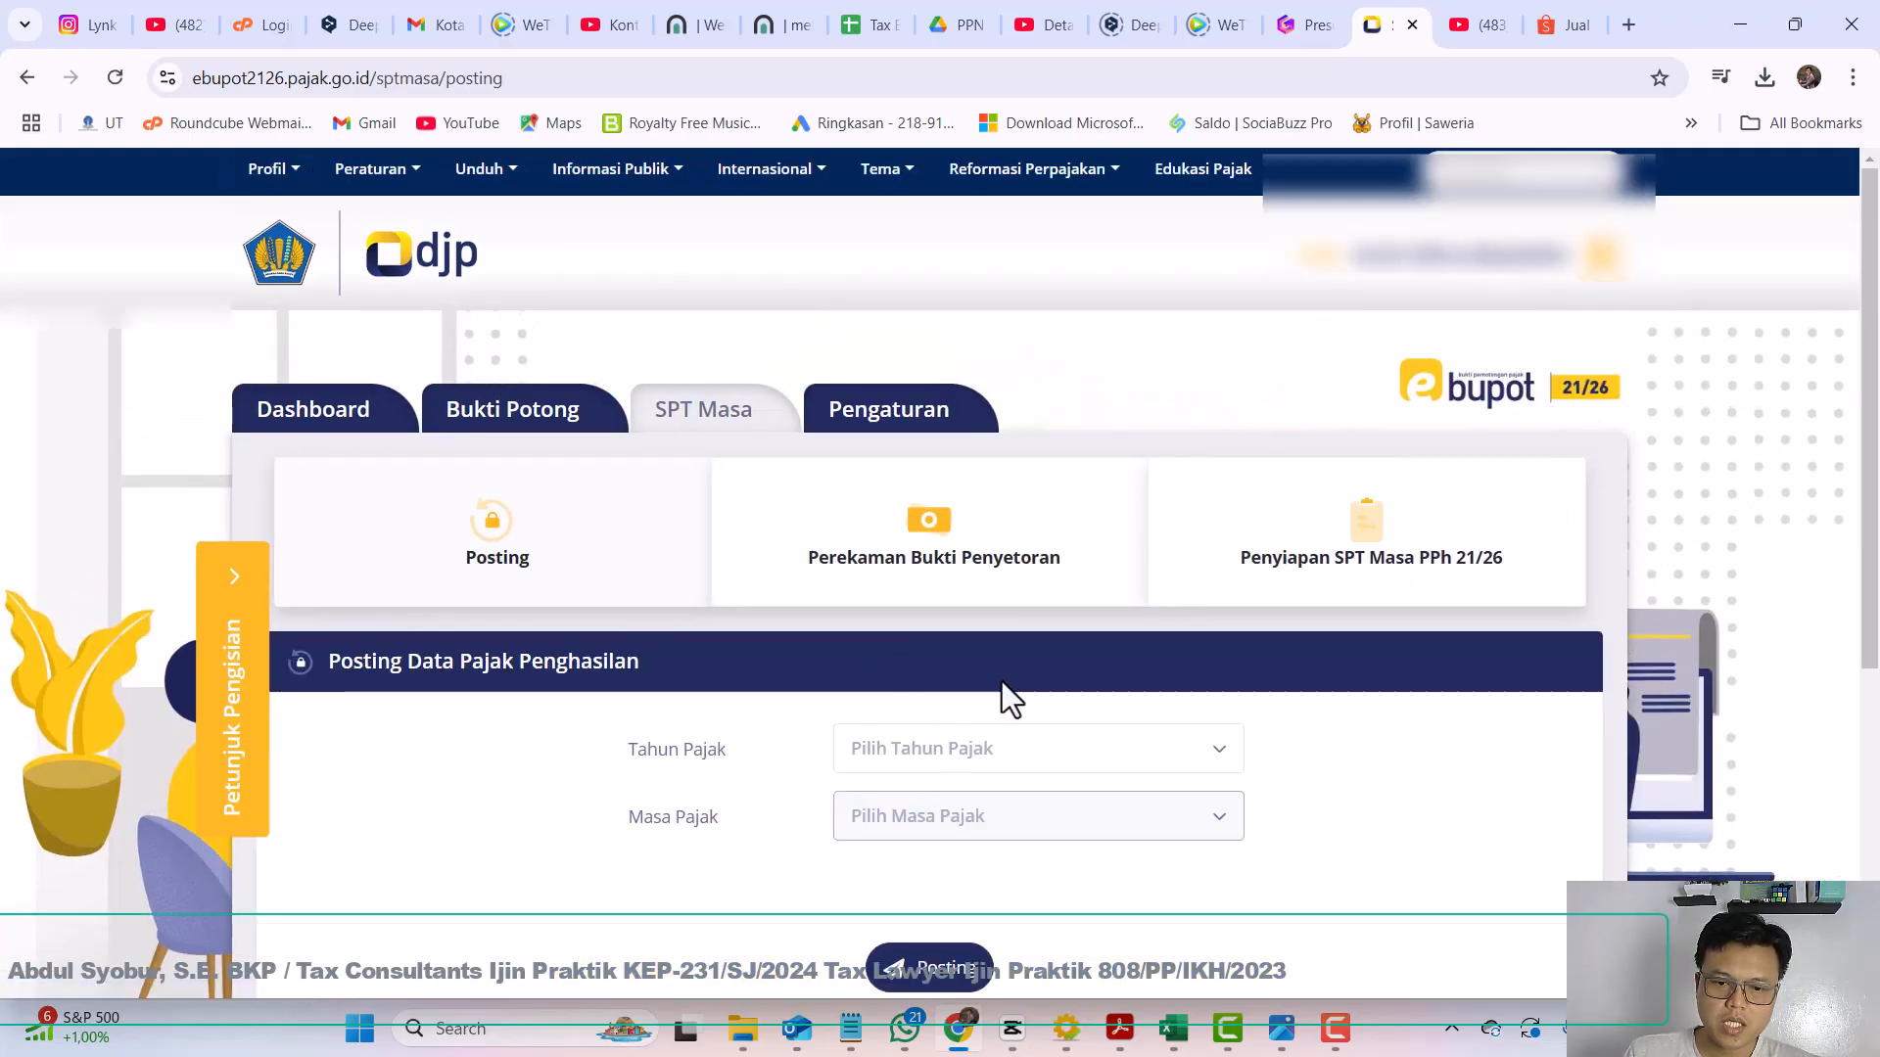
{"action": "left_click", "coordinate": [1009, 760]}
{"action": "left_click", "coordinate": [930, 870]}
{"action": "left_click", "coordinate": [926, 827]}
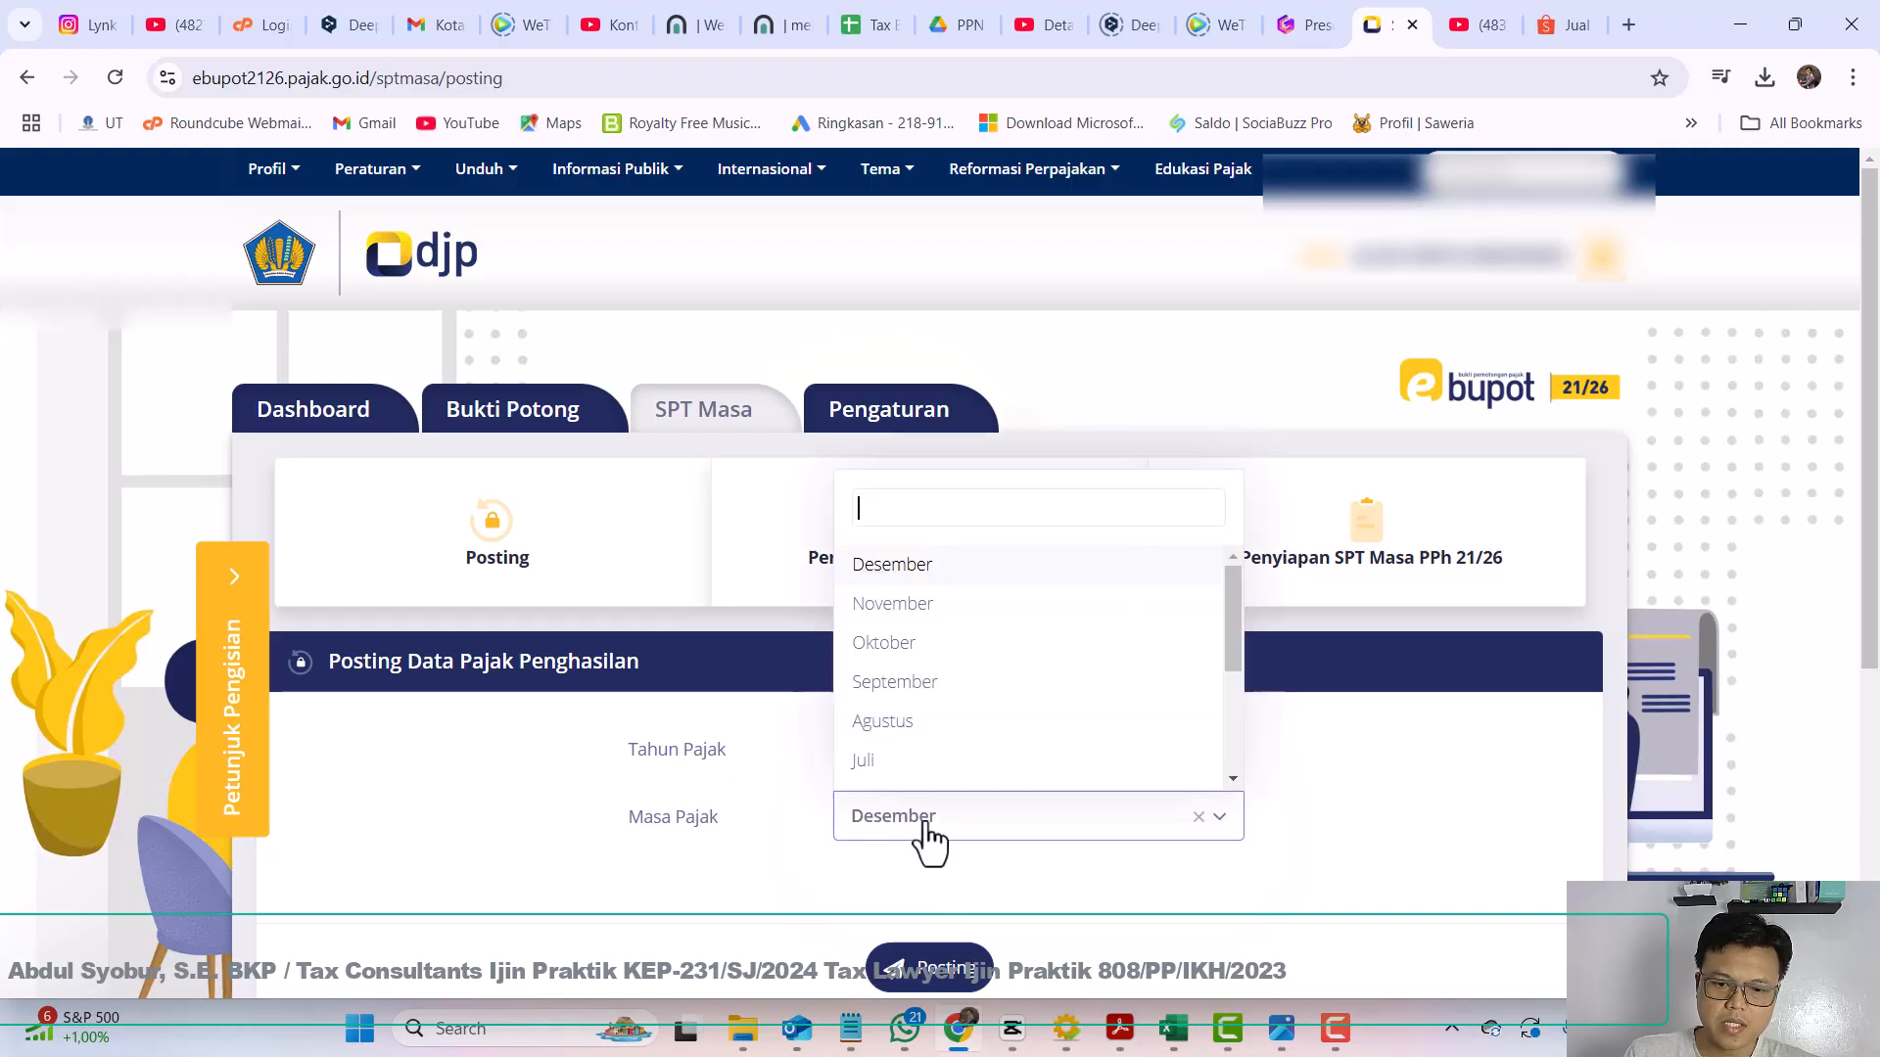
{"action": "left_click", "coordinate": [911, 573]}
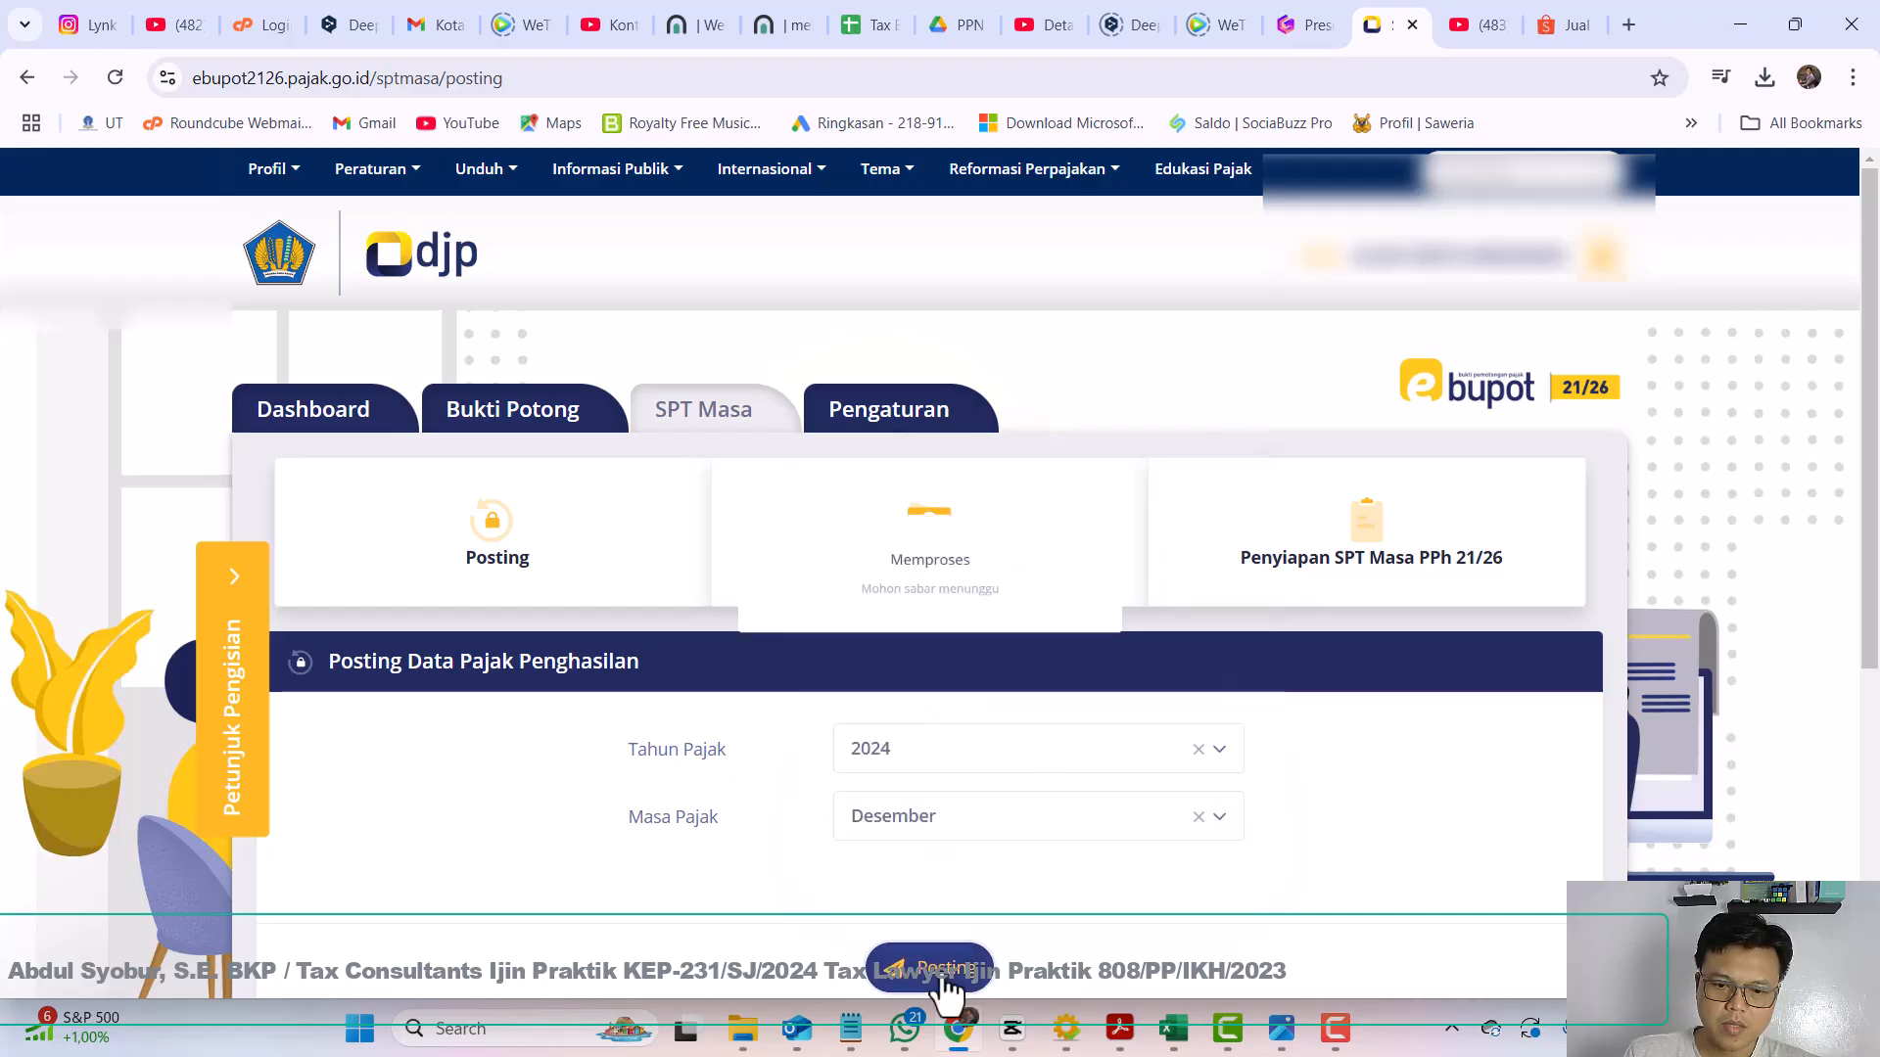
{"action": "left_click", "coordinate": [942, 966]}
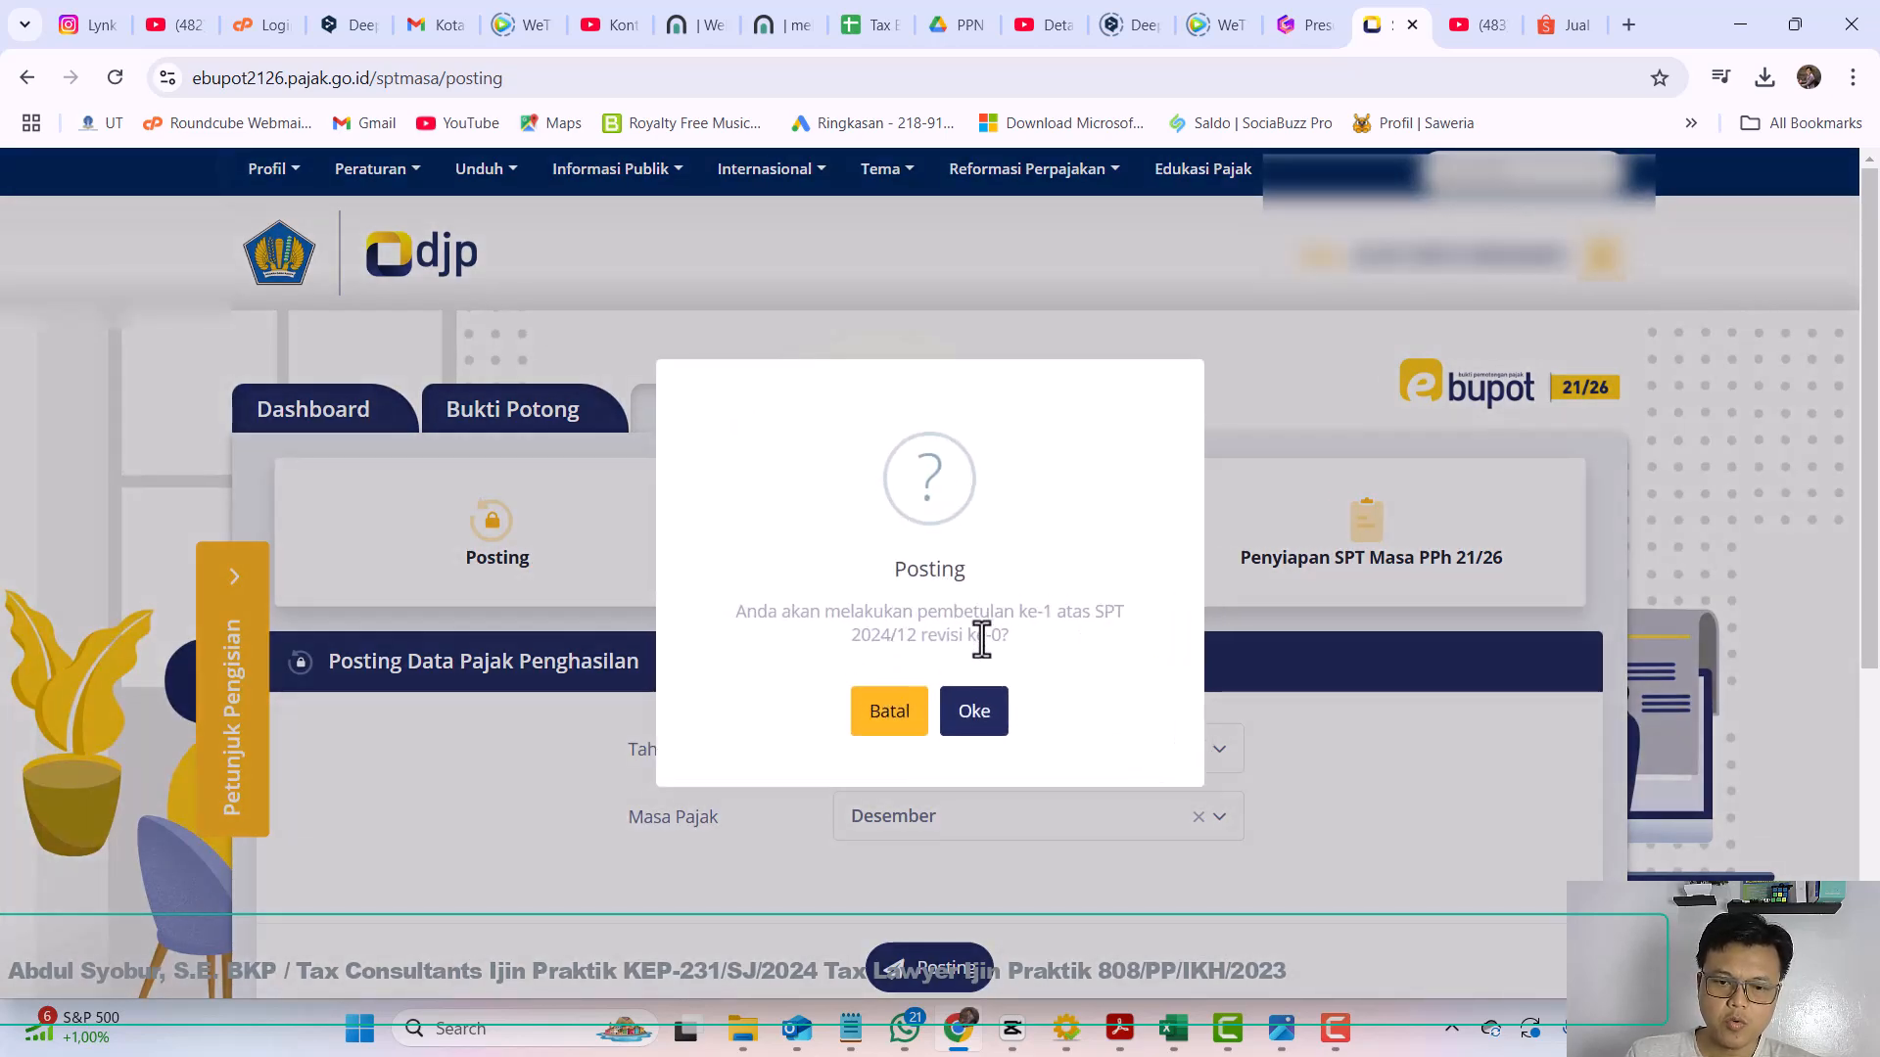
{"action": "left_click", "coordinate": [1006, 717]}
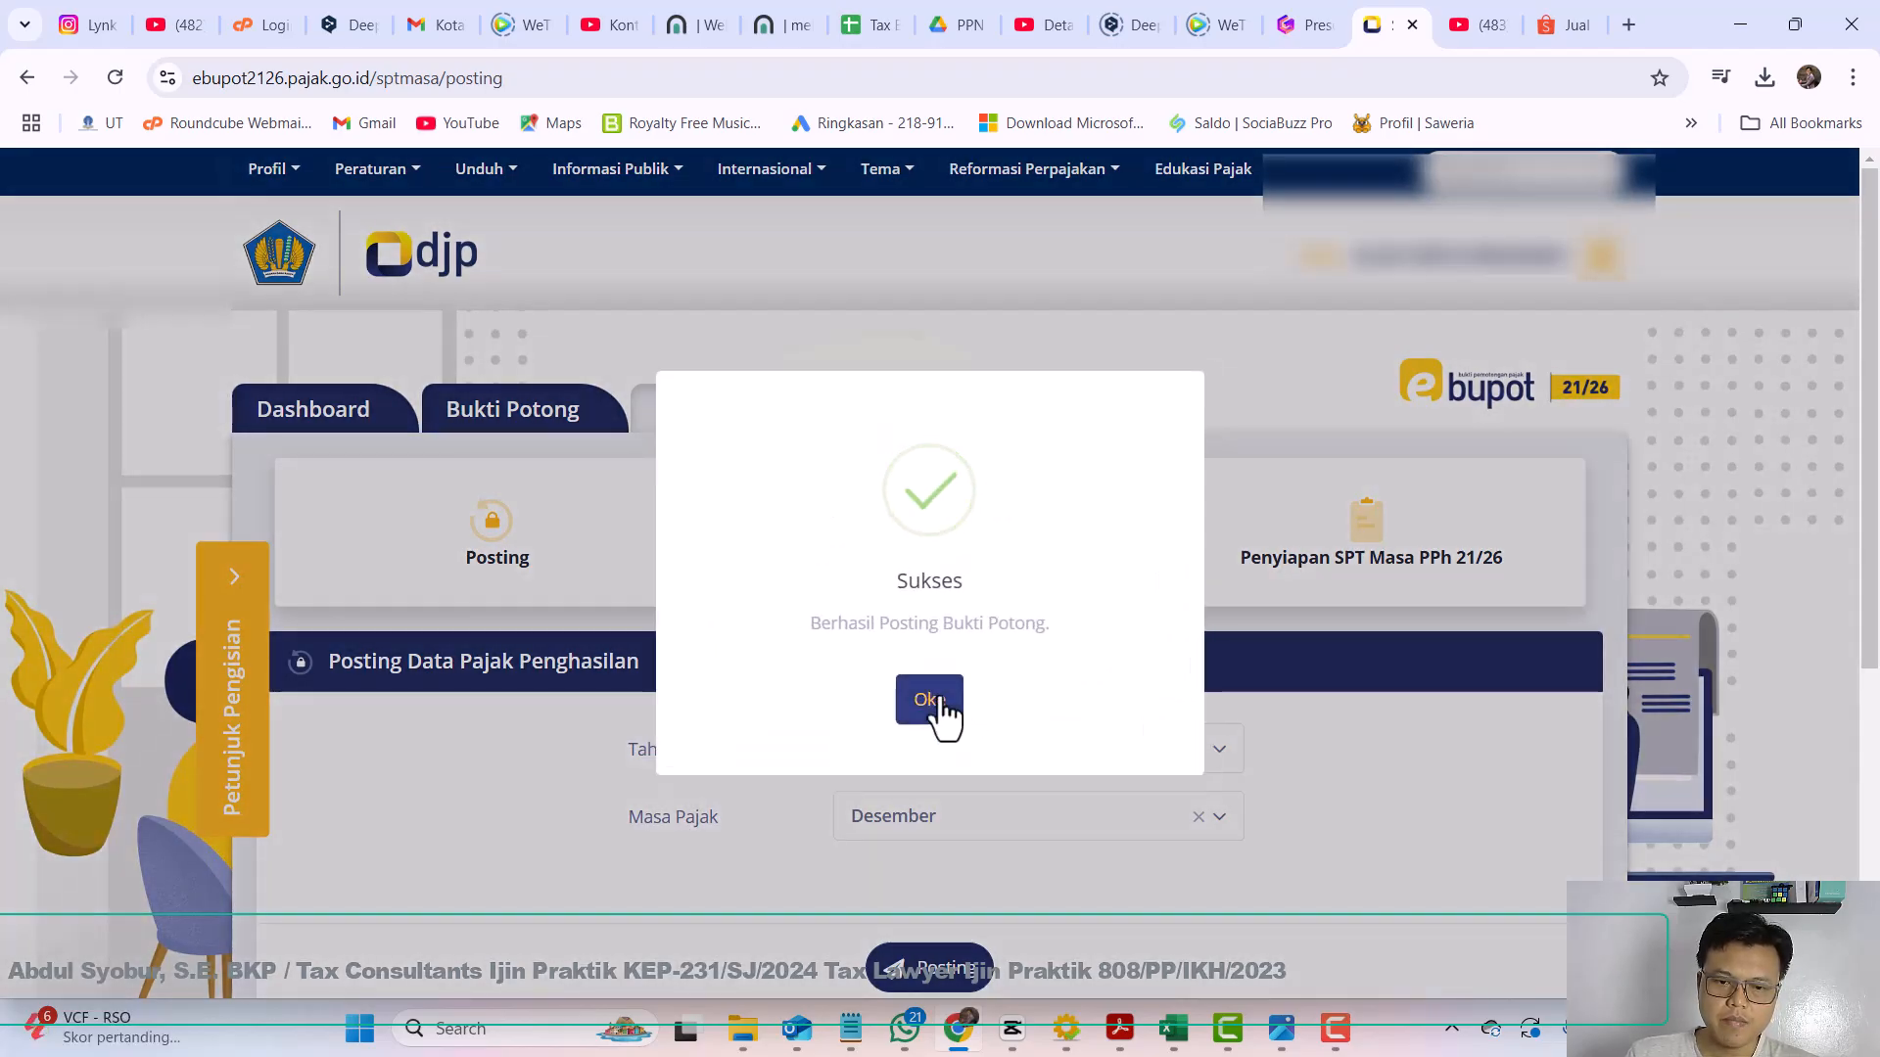
{"action": "left_click", "coordinate": [940, 703]}
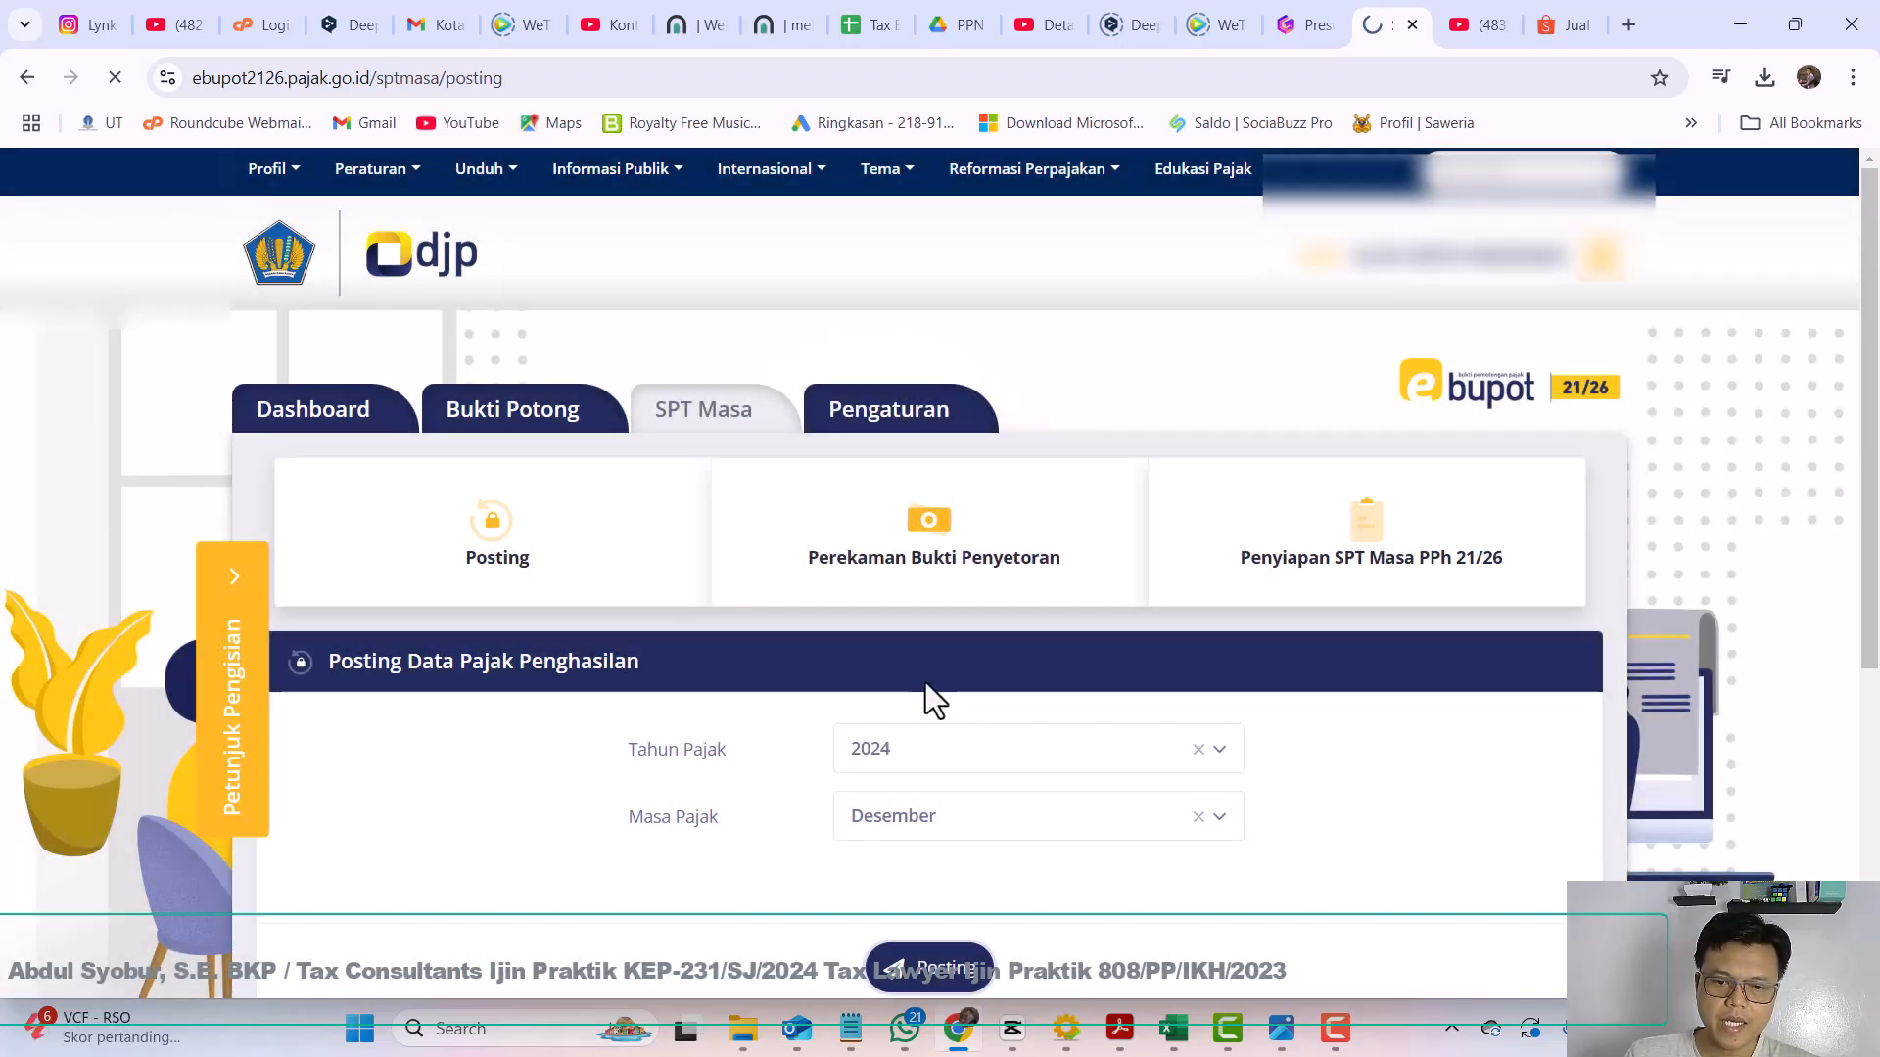
Step: Open Perekaman Bukti Penyetoran and check the records for Tahun Pajak 2024, Masa Pajak Desember
{"action": "left_click", "coordinate": [918, 564]}
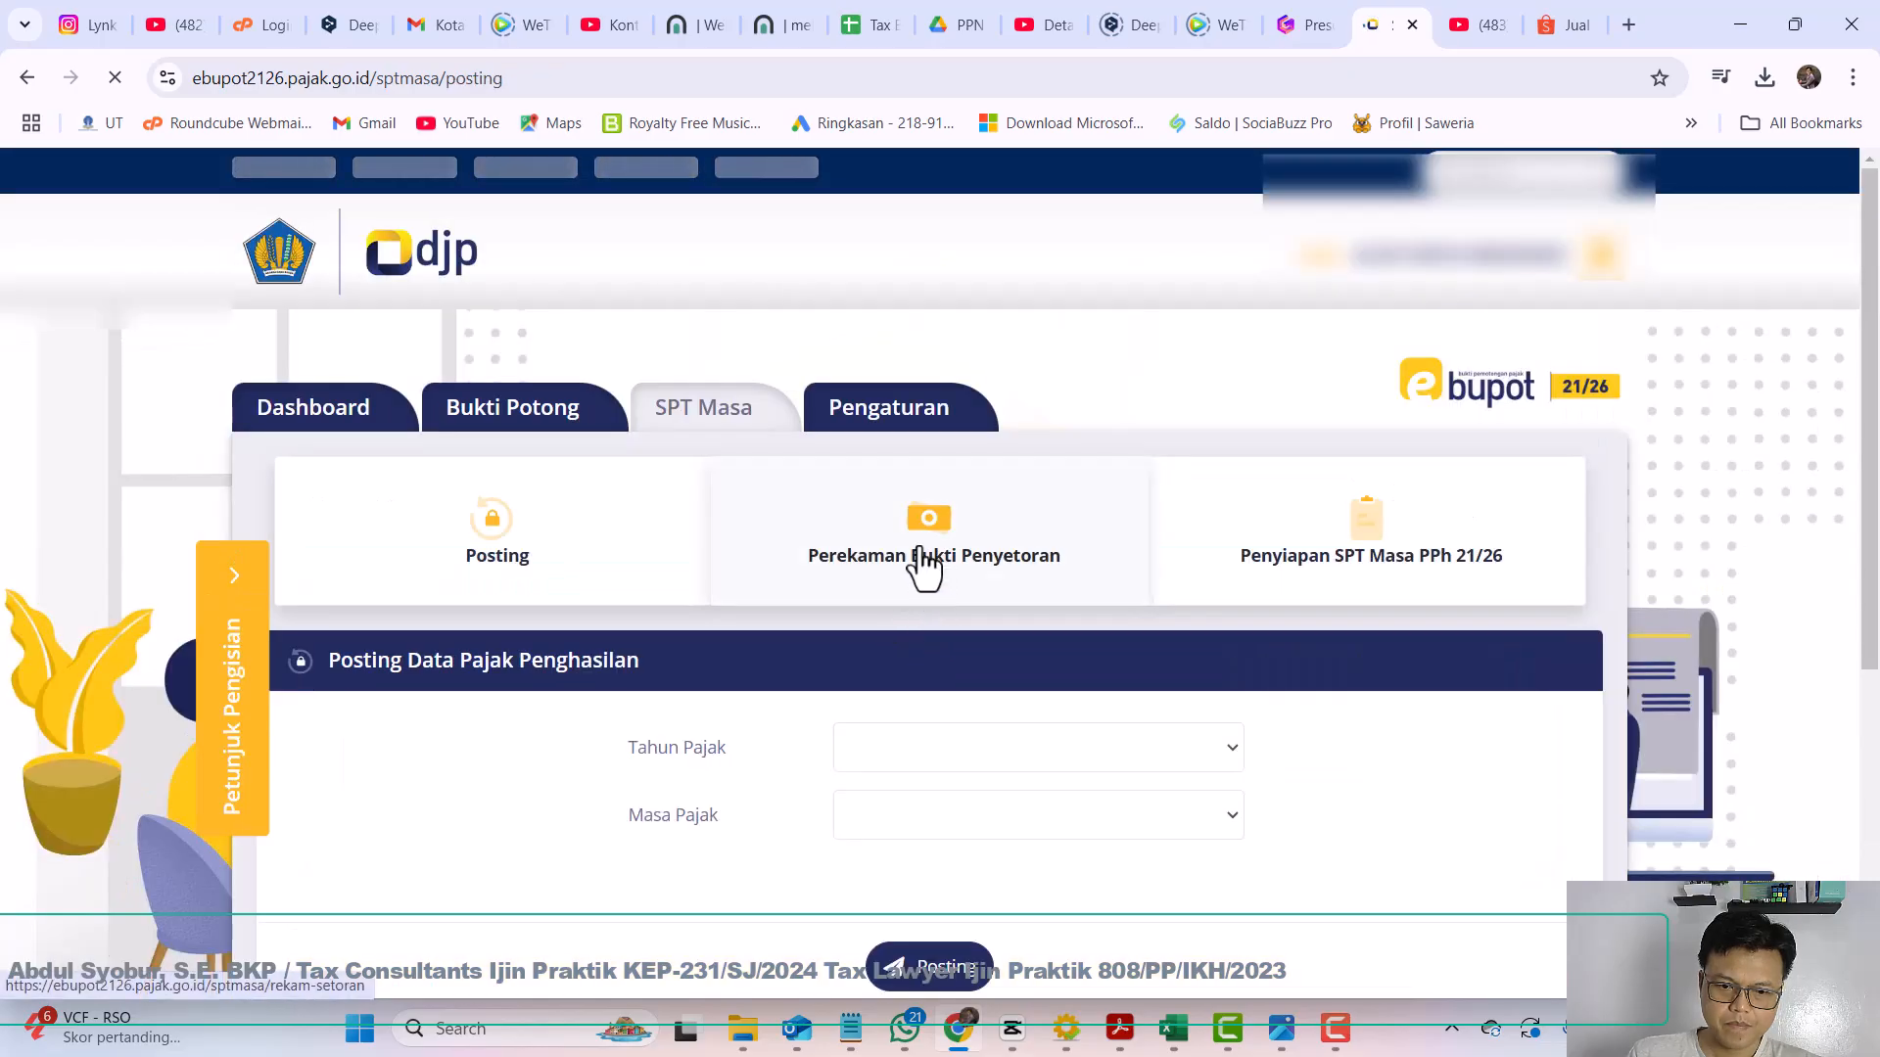
{"action": "left_click", "coordinate": [887, 544]}
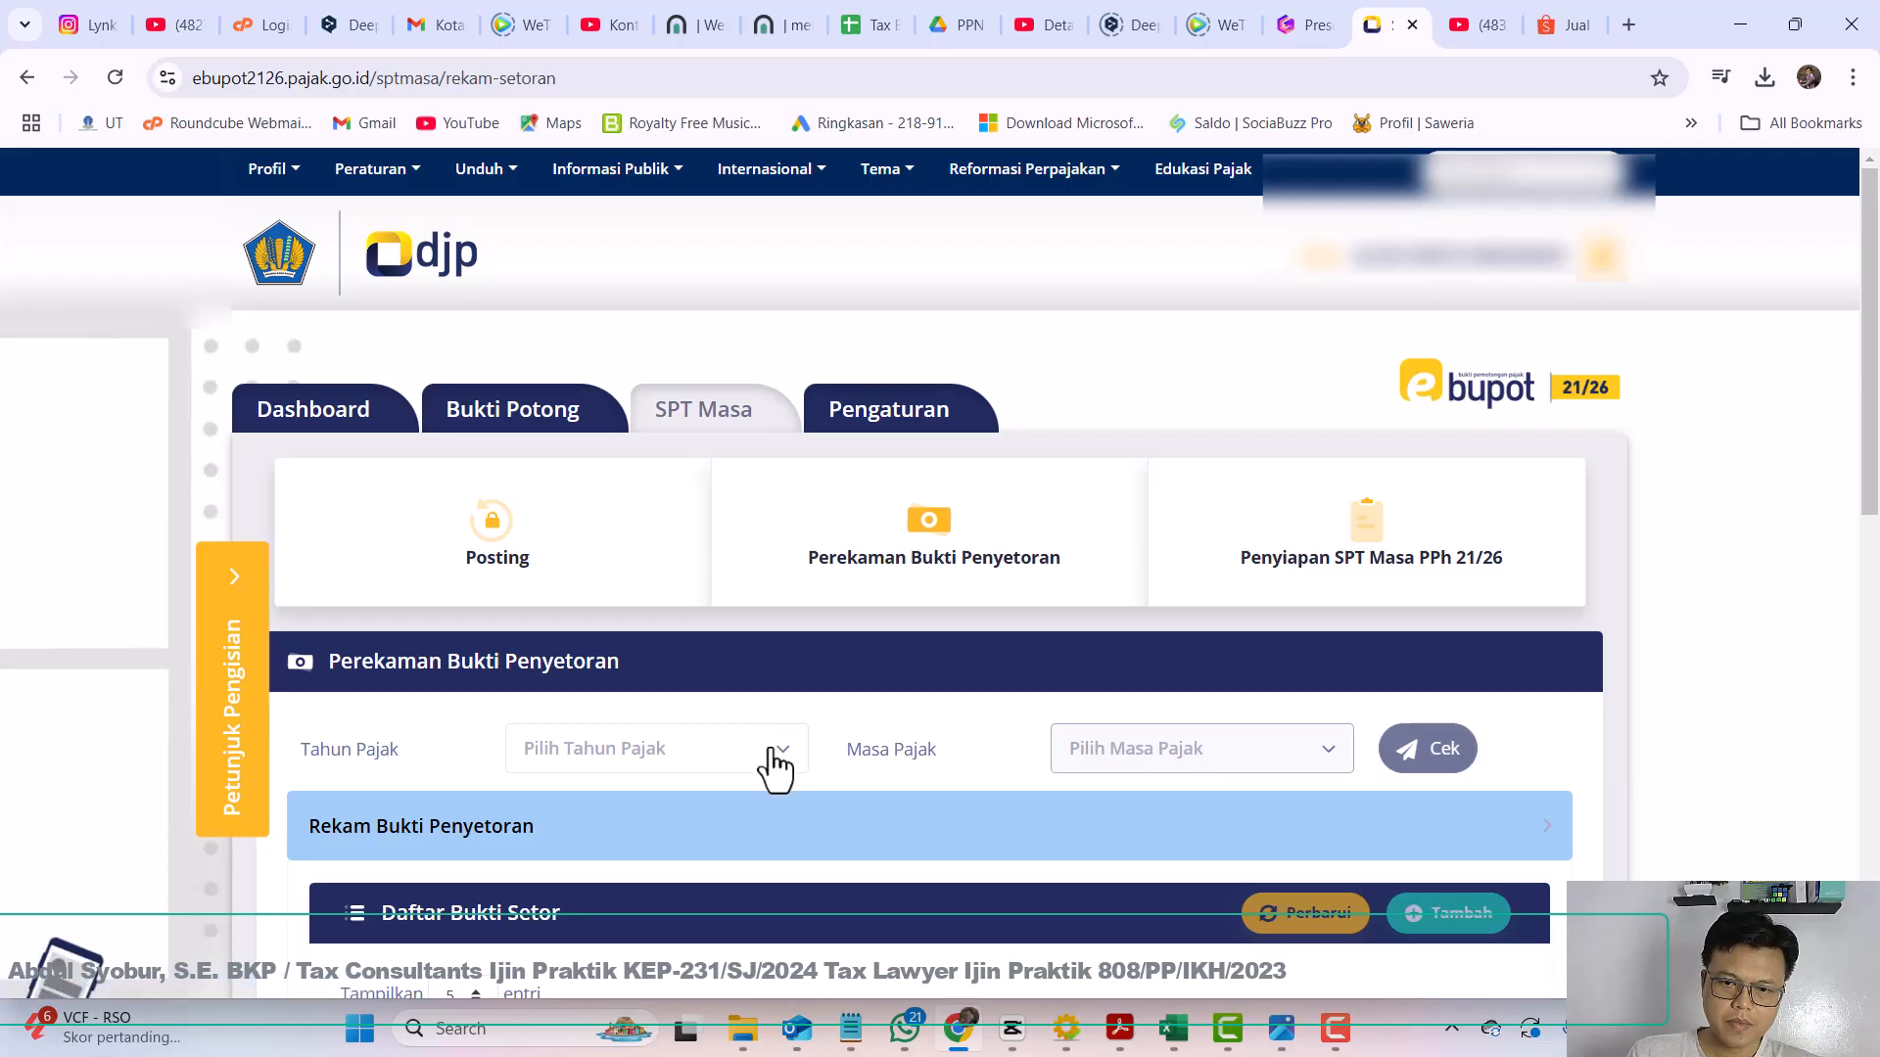
{"action": "left_click", "coordinate": [782, 748]}
{"action": "left_click", "coordinate": [609, 877]}
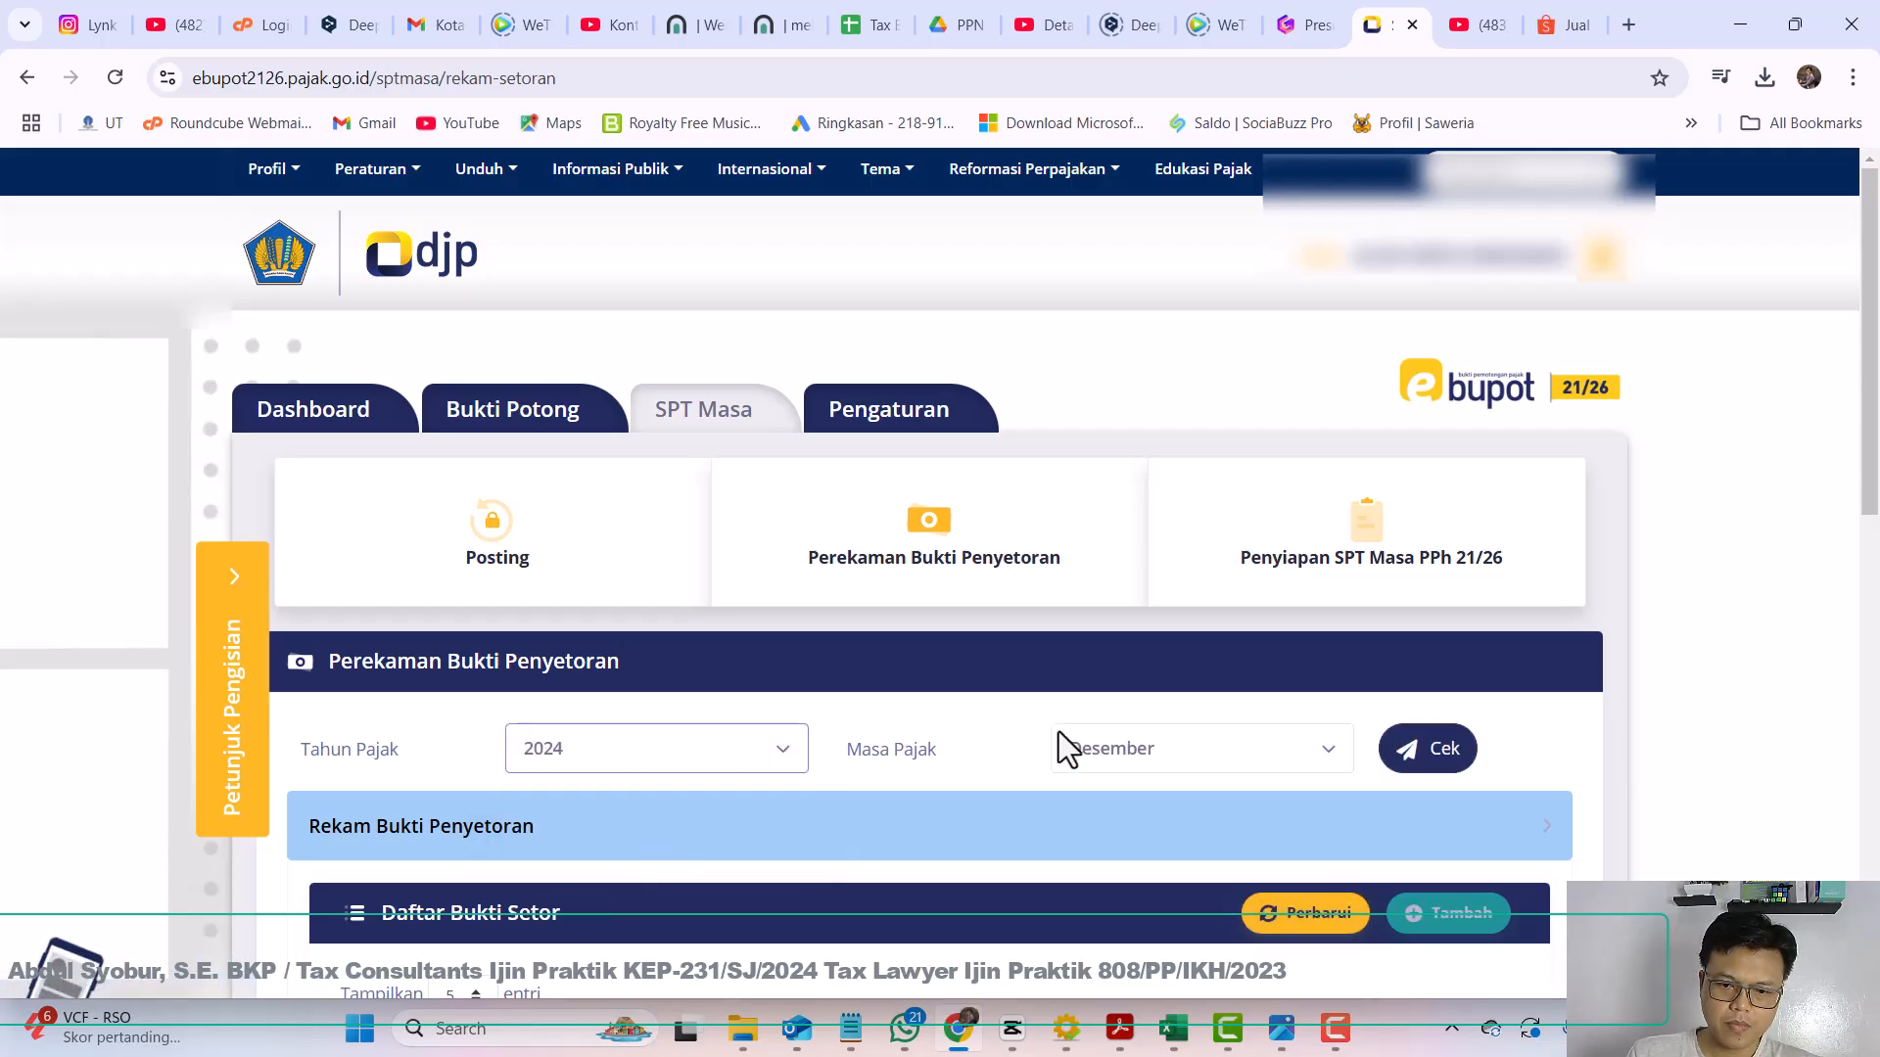
{"action": "left_click", "coordinate": [1430, 762]}
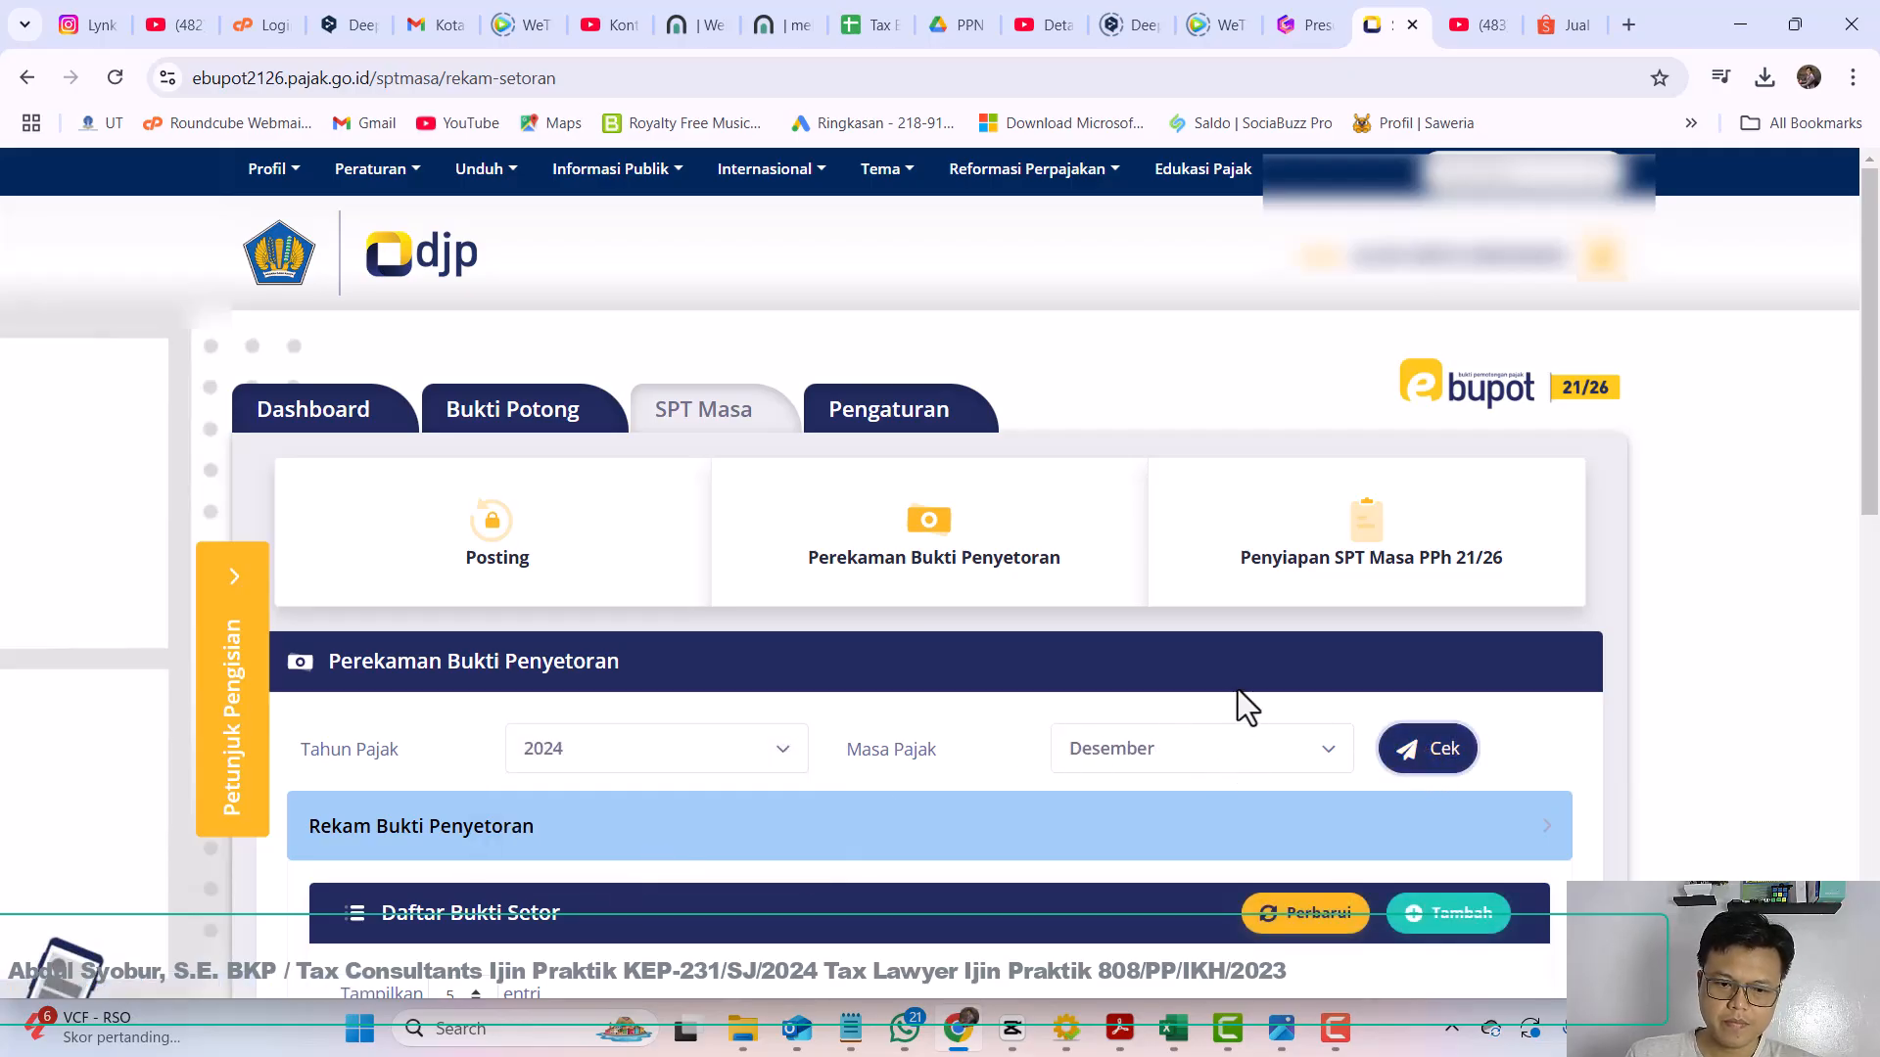
Step: Examine the Daftar Bukti Setor, then expand Tagihan Perekam and review the bills per KOP and per KAP/KJS
{"action": "scroll", "coordinate": [1238, 689], "scroll_direction": "down", "scroll_amount": 5}
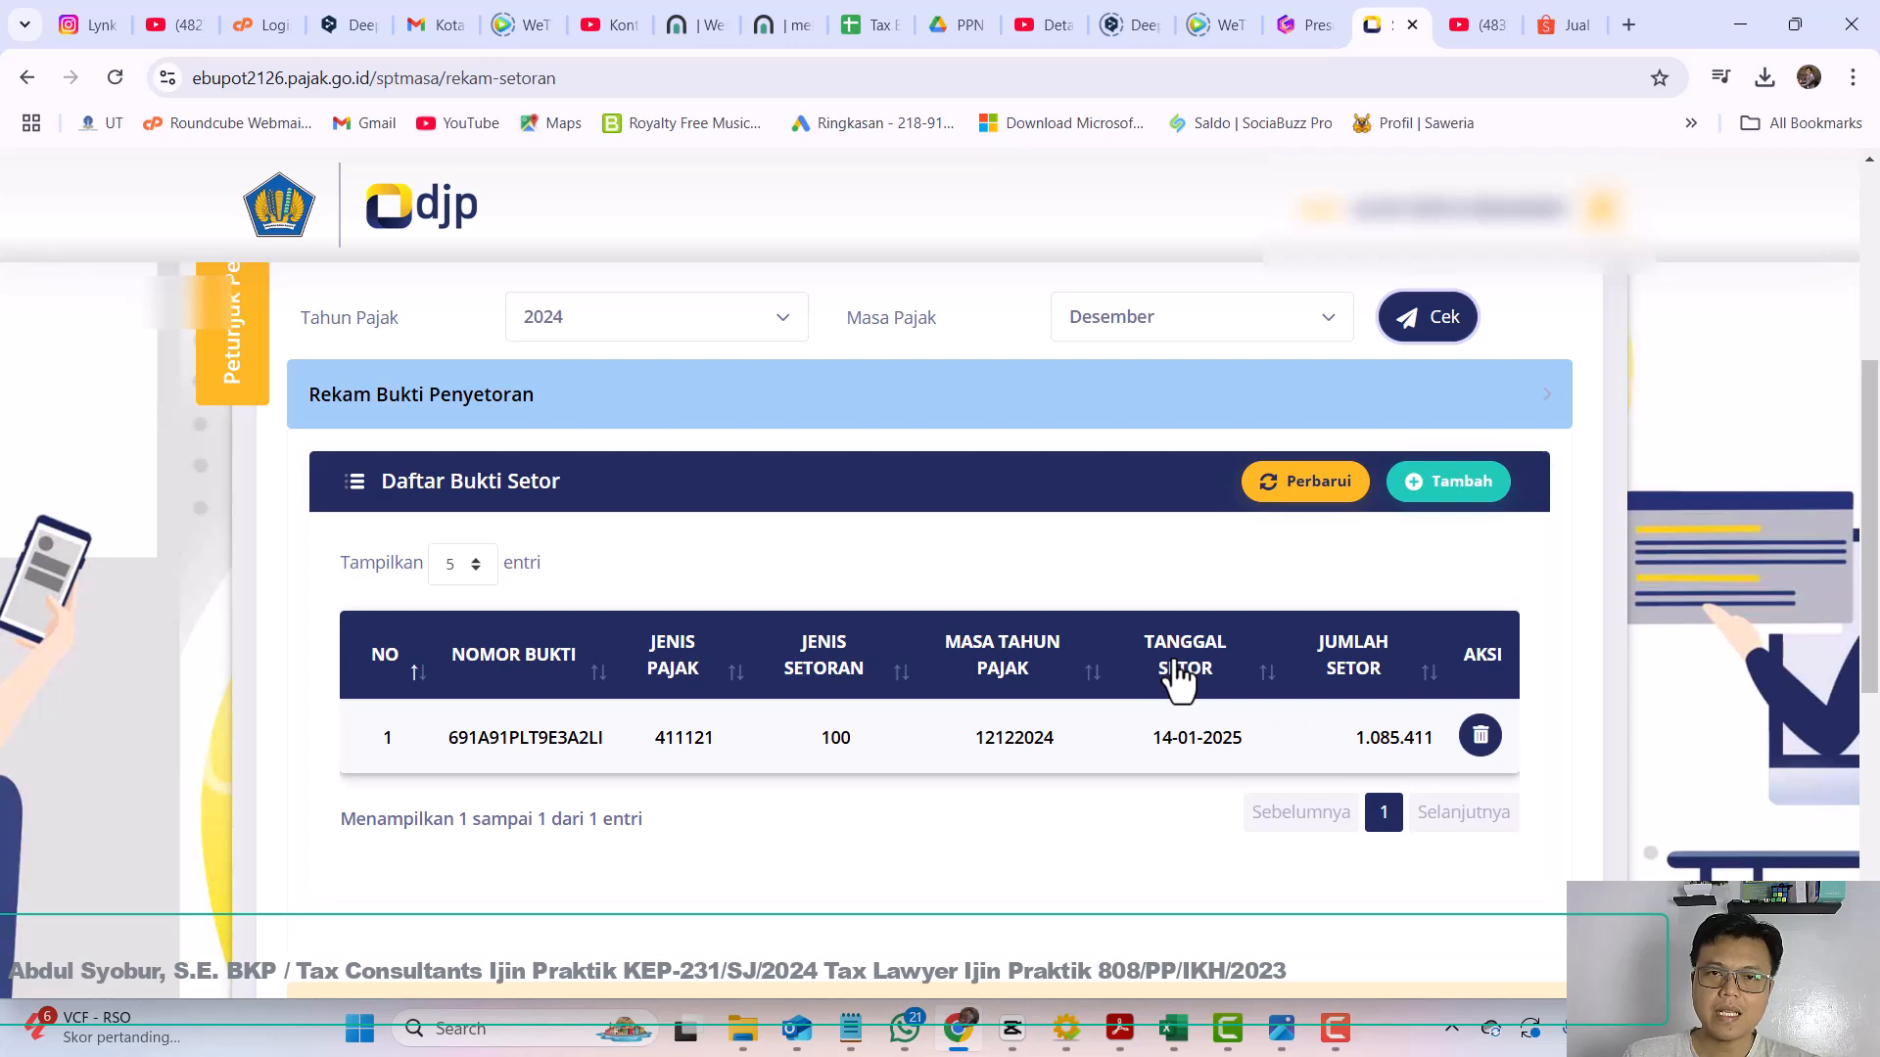
{"action": "scroll", "coordinate": [1183, 676], "scroll_direction": "down", "scroll_amount": 5}
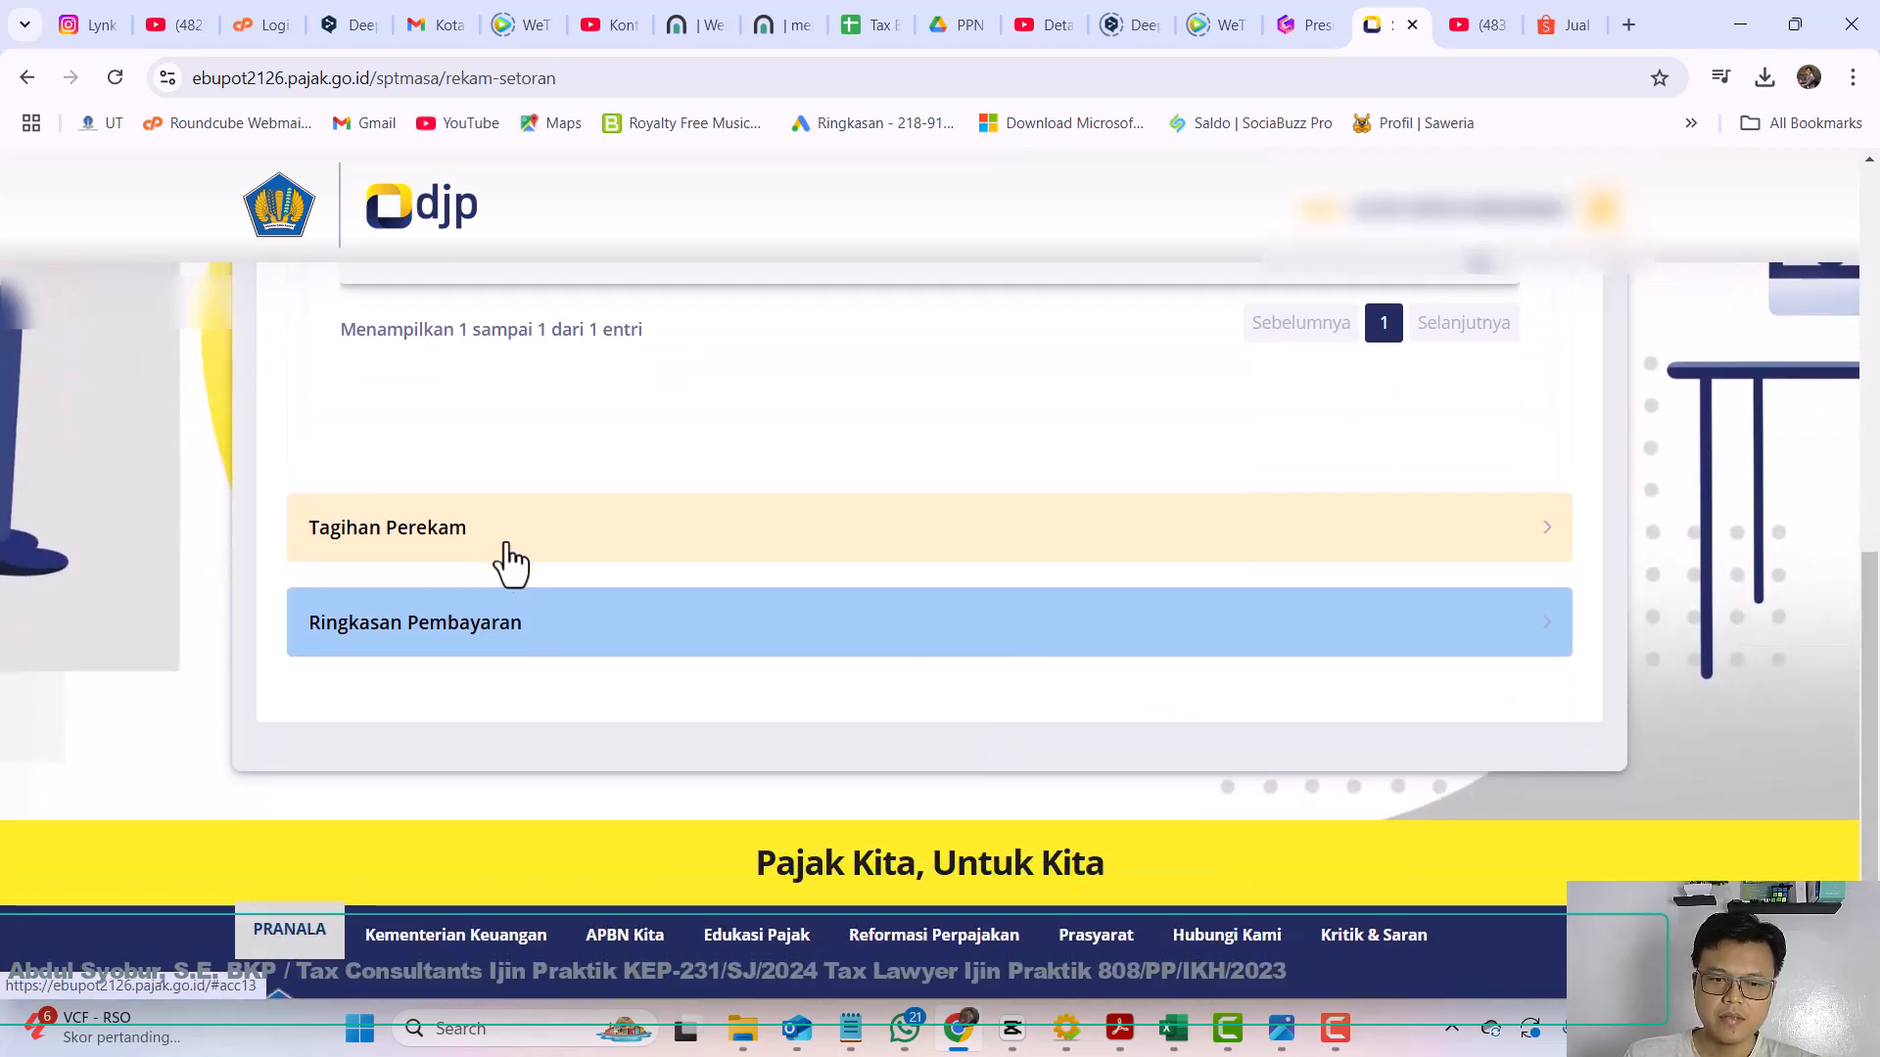
{"action": "left_click", "coordinate": [504, 558]}
{"action": "scroll", "coordinate": [942, 504], "scroll_direction": "down", "scroll_amount": 4}
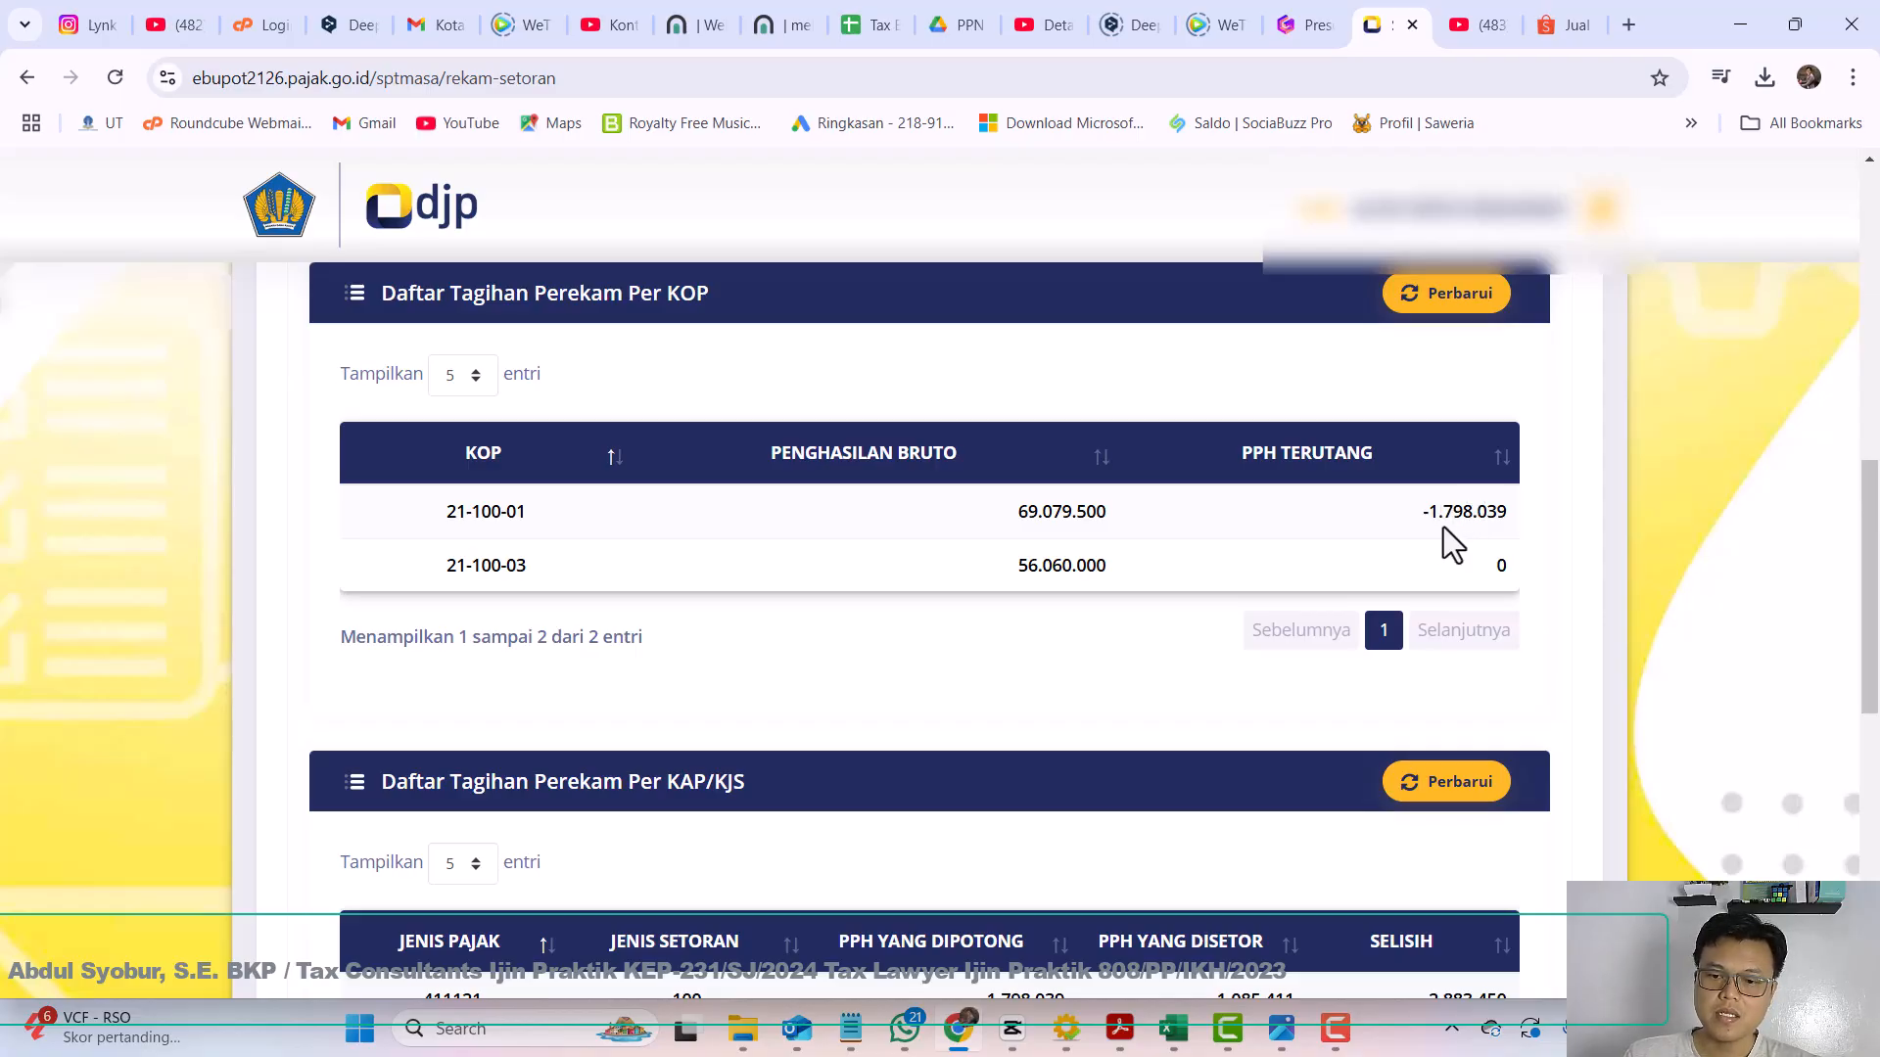
{"action": "scroll", "coordinate": [1448, 524], "scroll_direction": "down", "scroll_amount": 4}
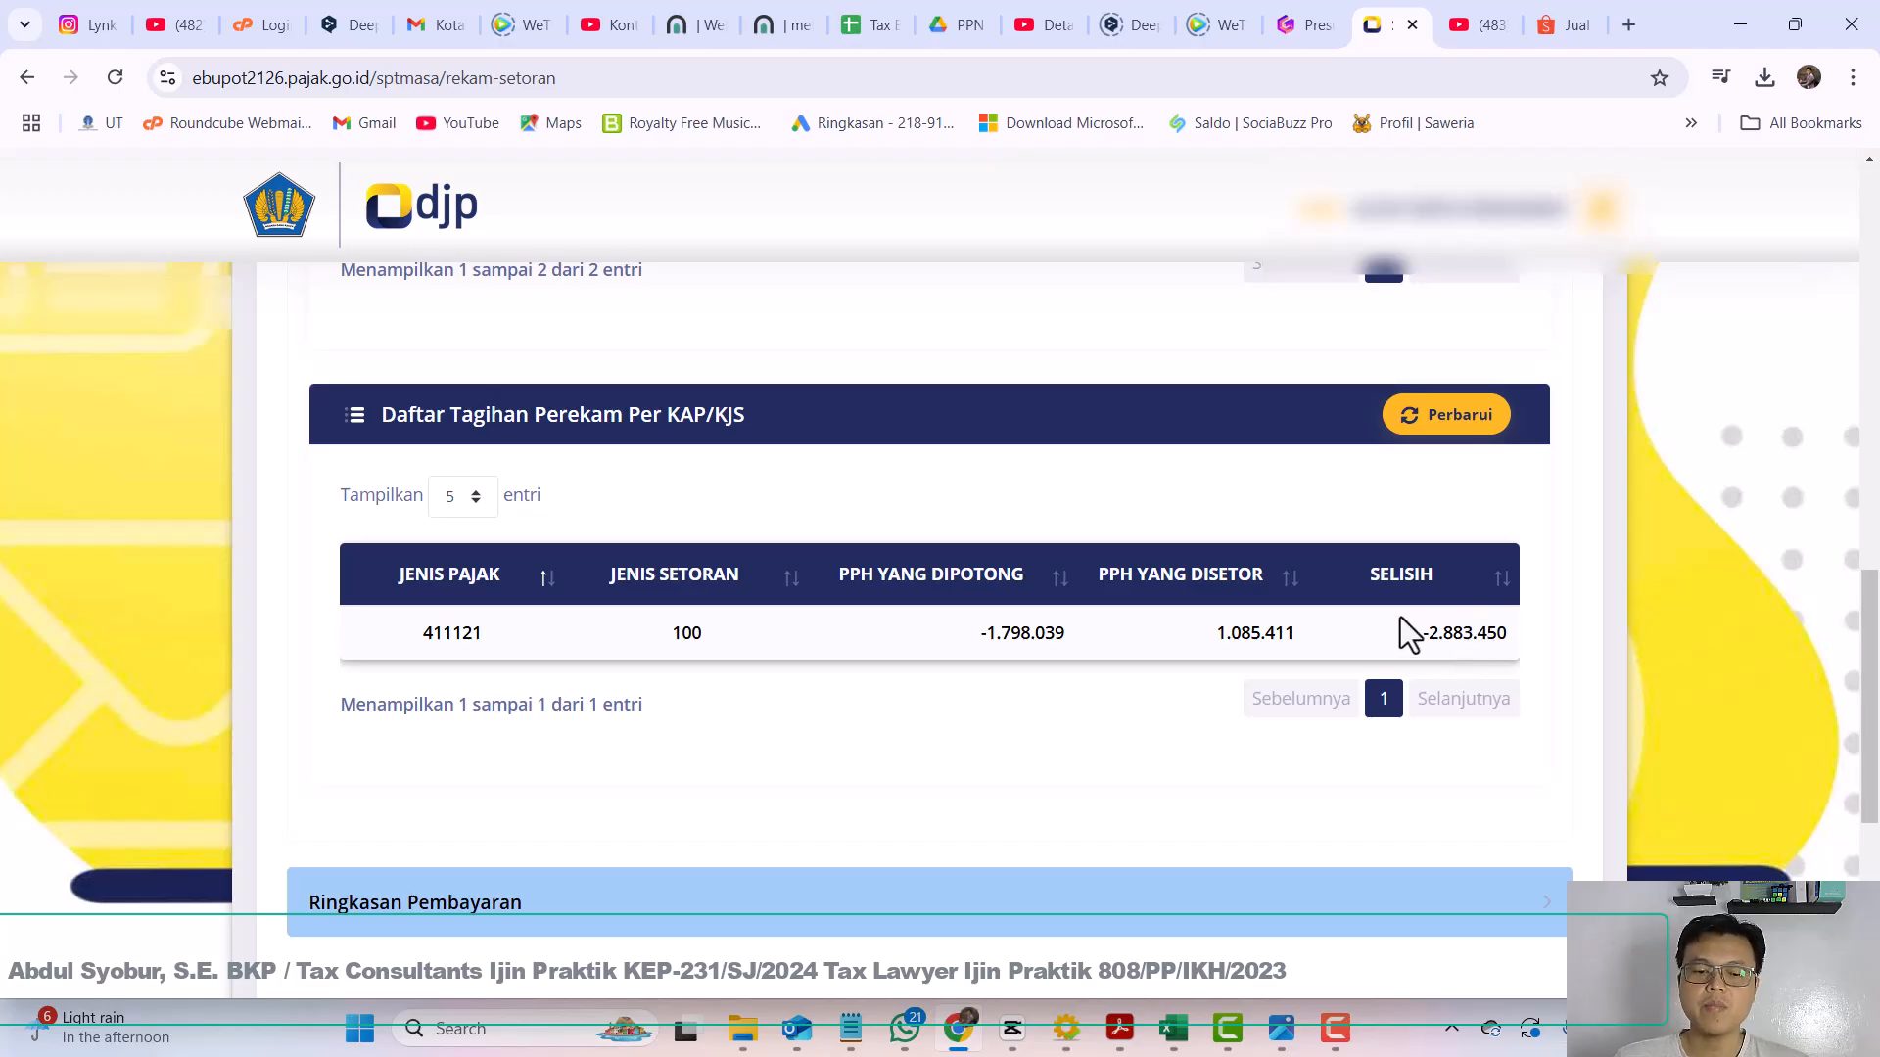
{"action": "scroll", "coordinate": [1371, 631], "scroll_direction": "down", "scroll_amount": 1}
{"action": "scroll", "coordinate": [1357, 620], "scroll_direction": "down", "scroll_amount": 5}
{"action": "scroll", "coordinate": [1357, 619], "scroll_direction": "up", "scroll_amount": 12}
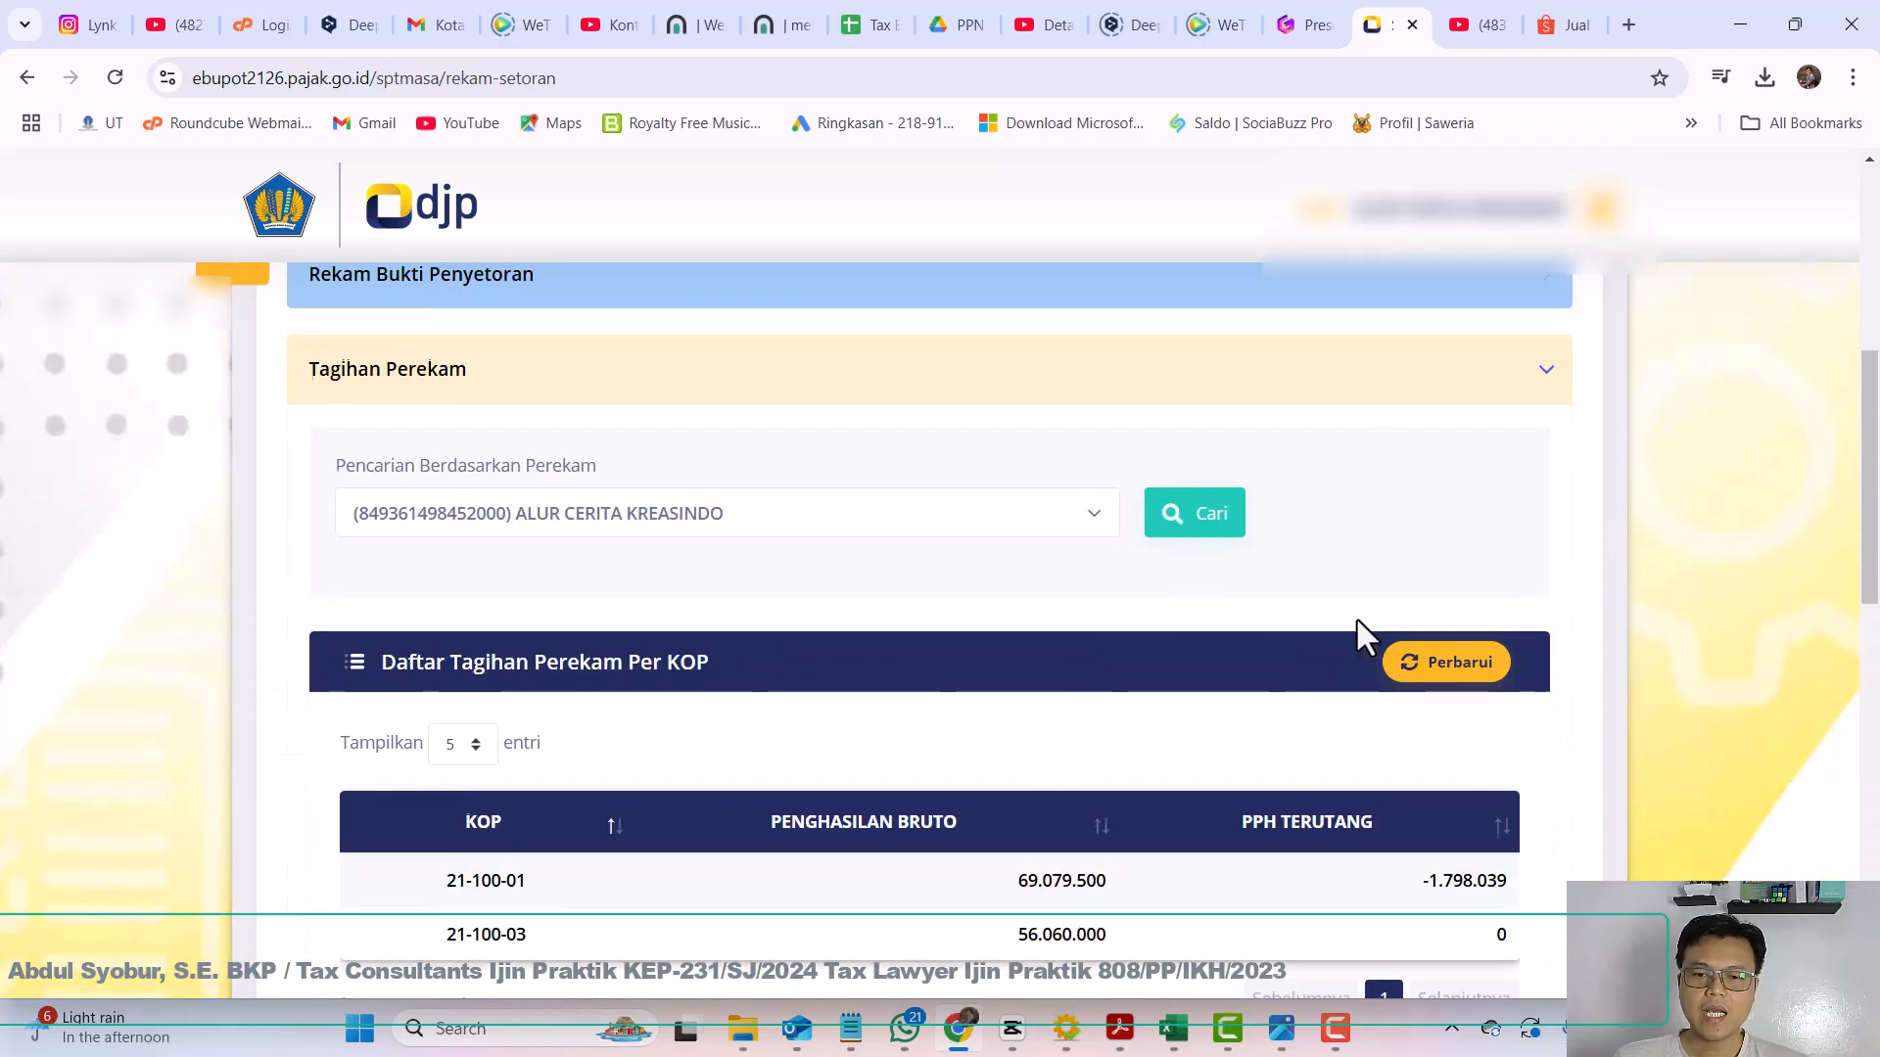
{"action": "scroll", "coordinate": [1357, 620], "scroll_direction": "up", "scroll_amount": 1}
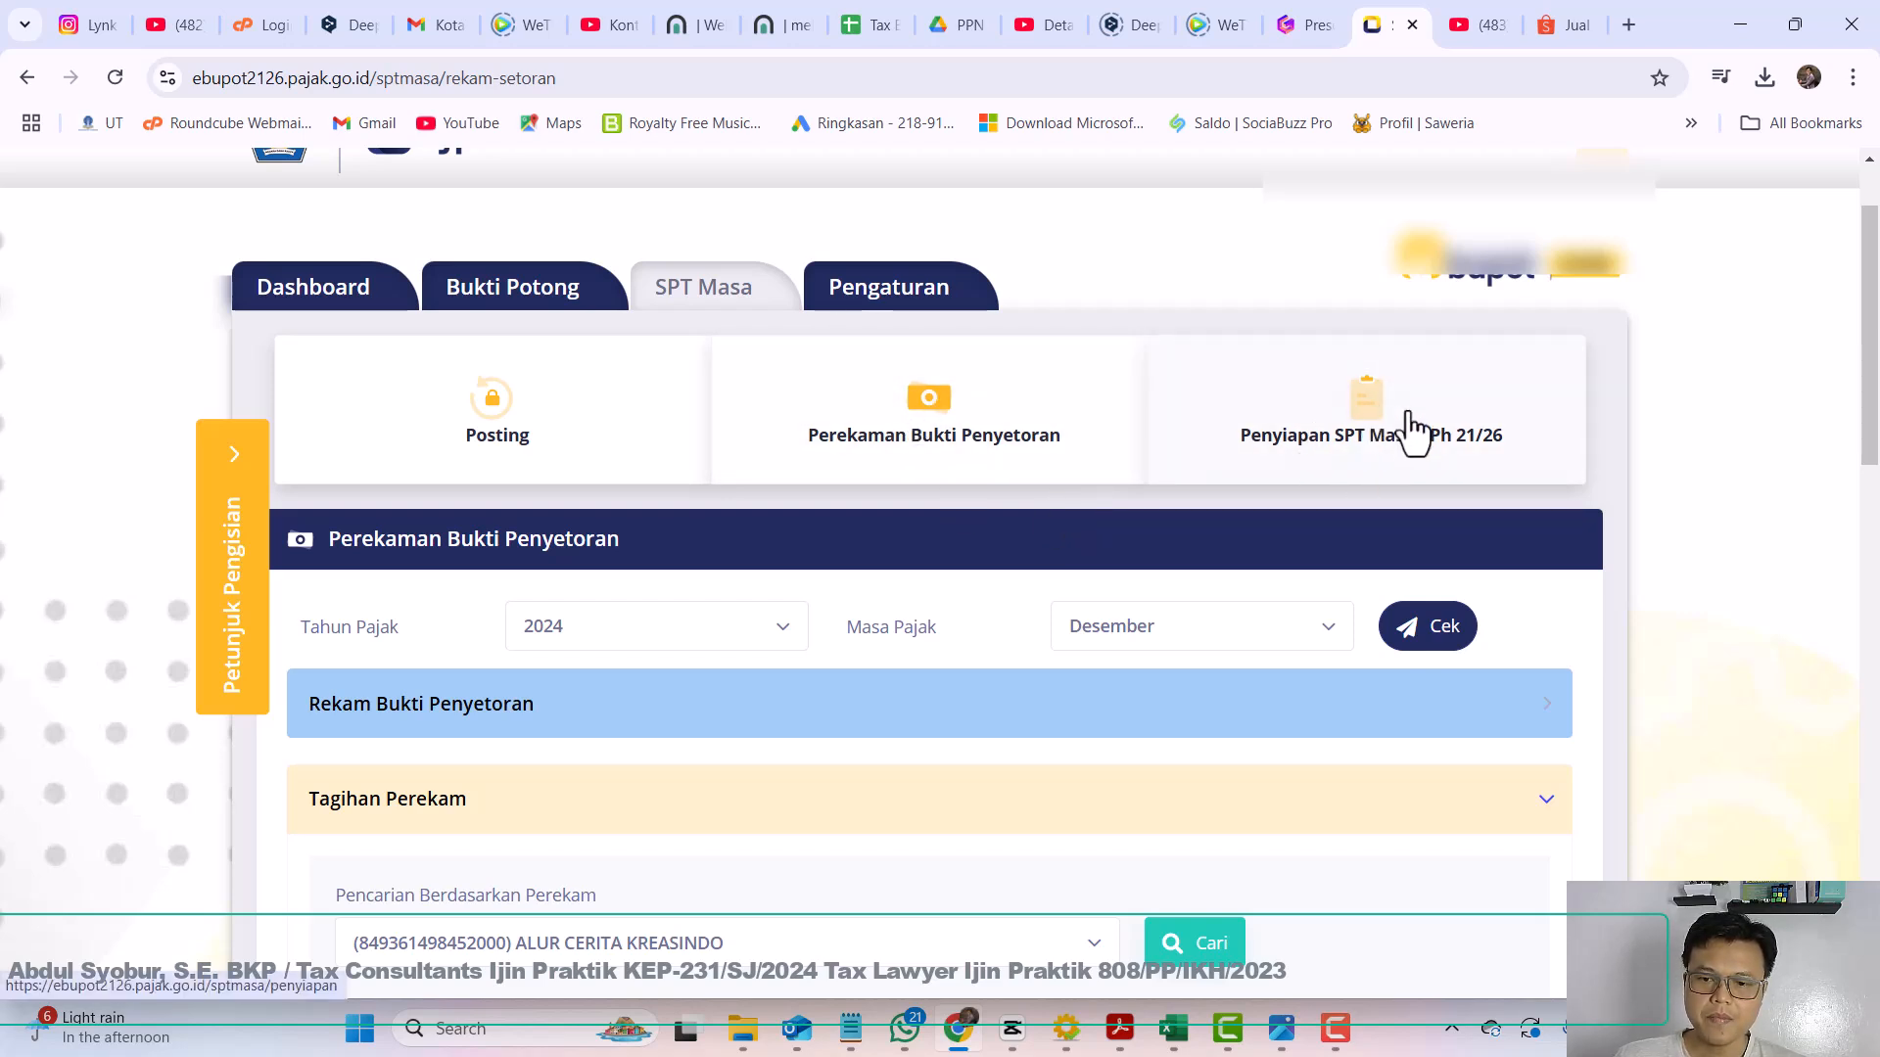
Step: From Penyiapan SPT Masa PPh 21/26, open the draft 2024 masa 12 return, pembetulan 1, for completion
{"action": "left_click", "coordinate": [1381, 431]}
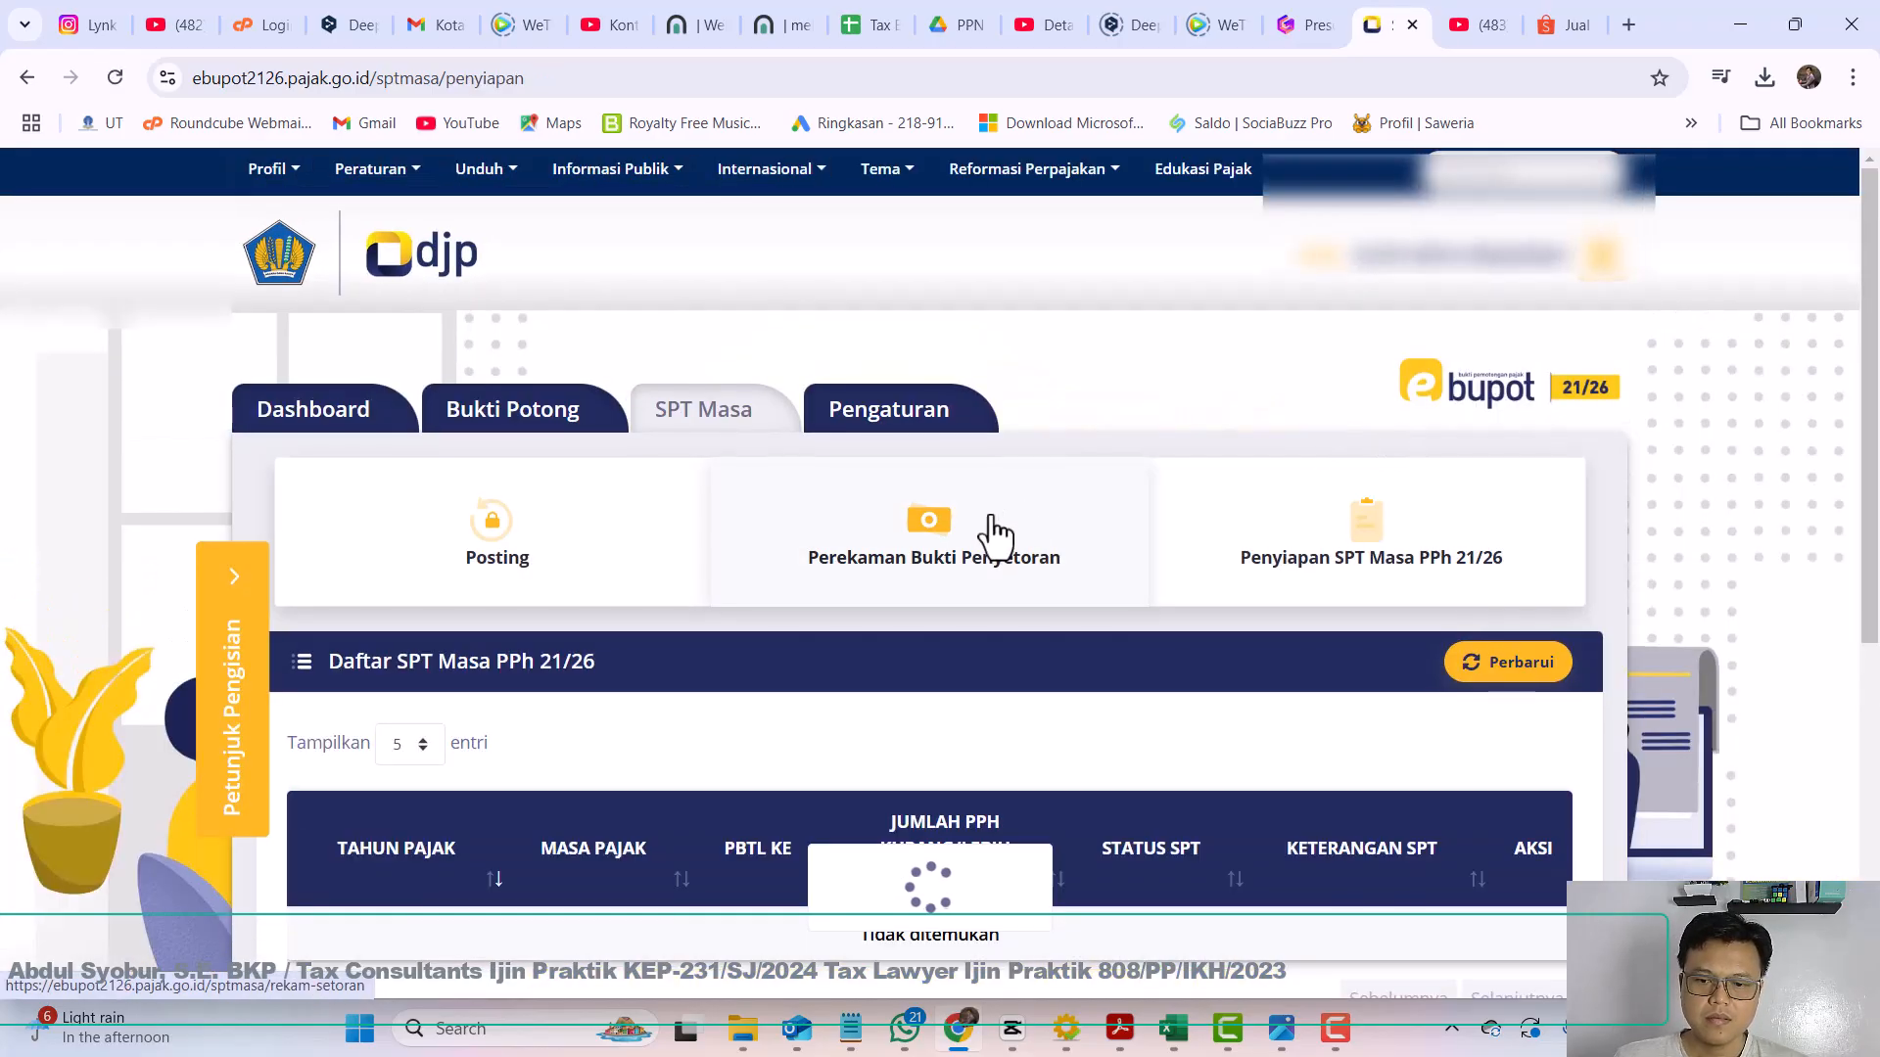
{"action": "scroll", "coordinate": [1014, 529], "scroll_direction": "down", "scroll_amount": 3}
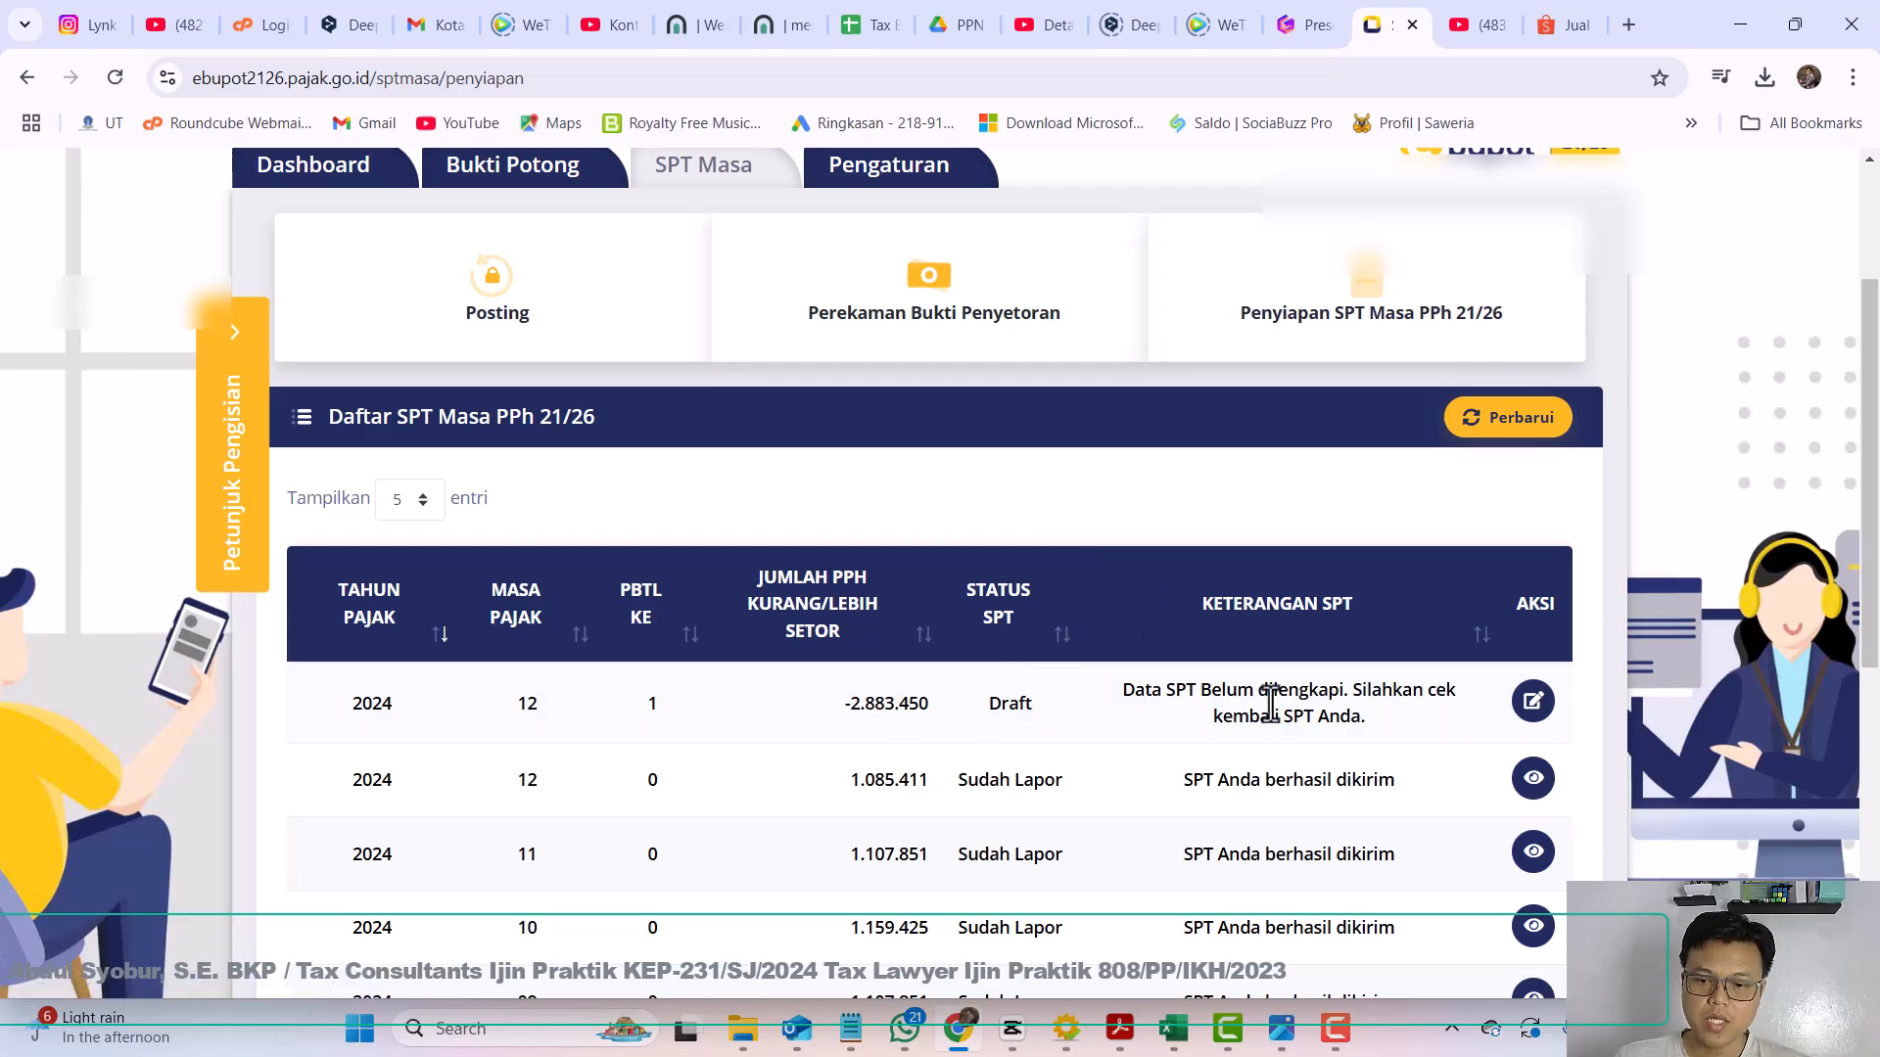
{"action": "left_click", "coordinate": [1532, 701]}
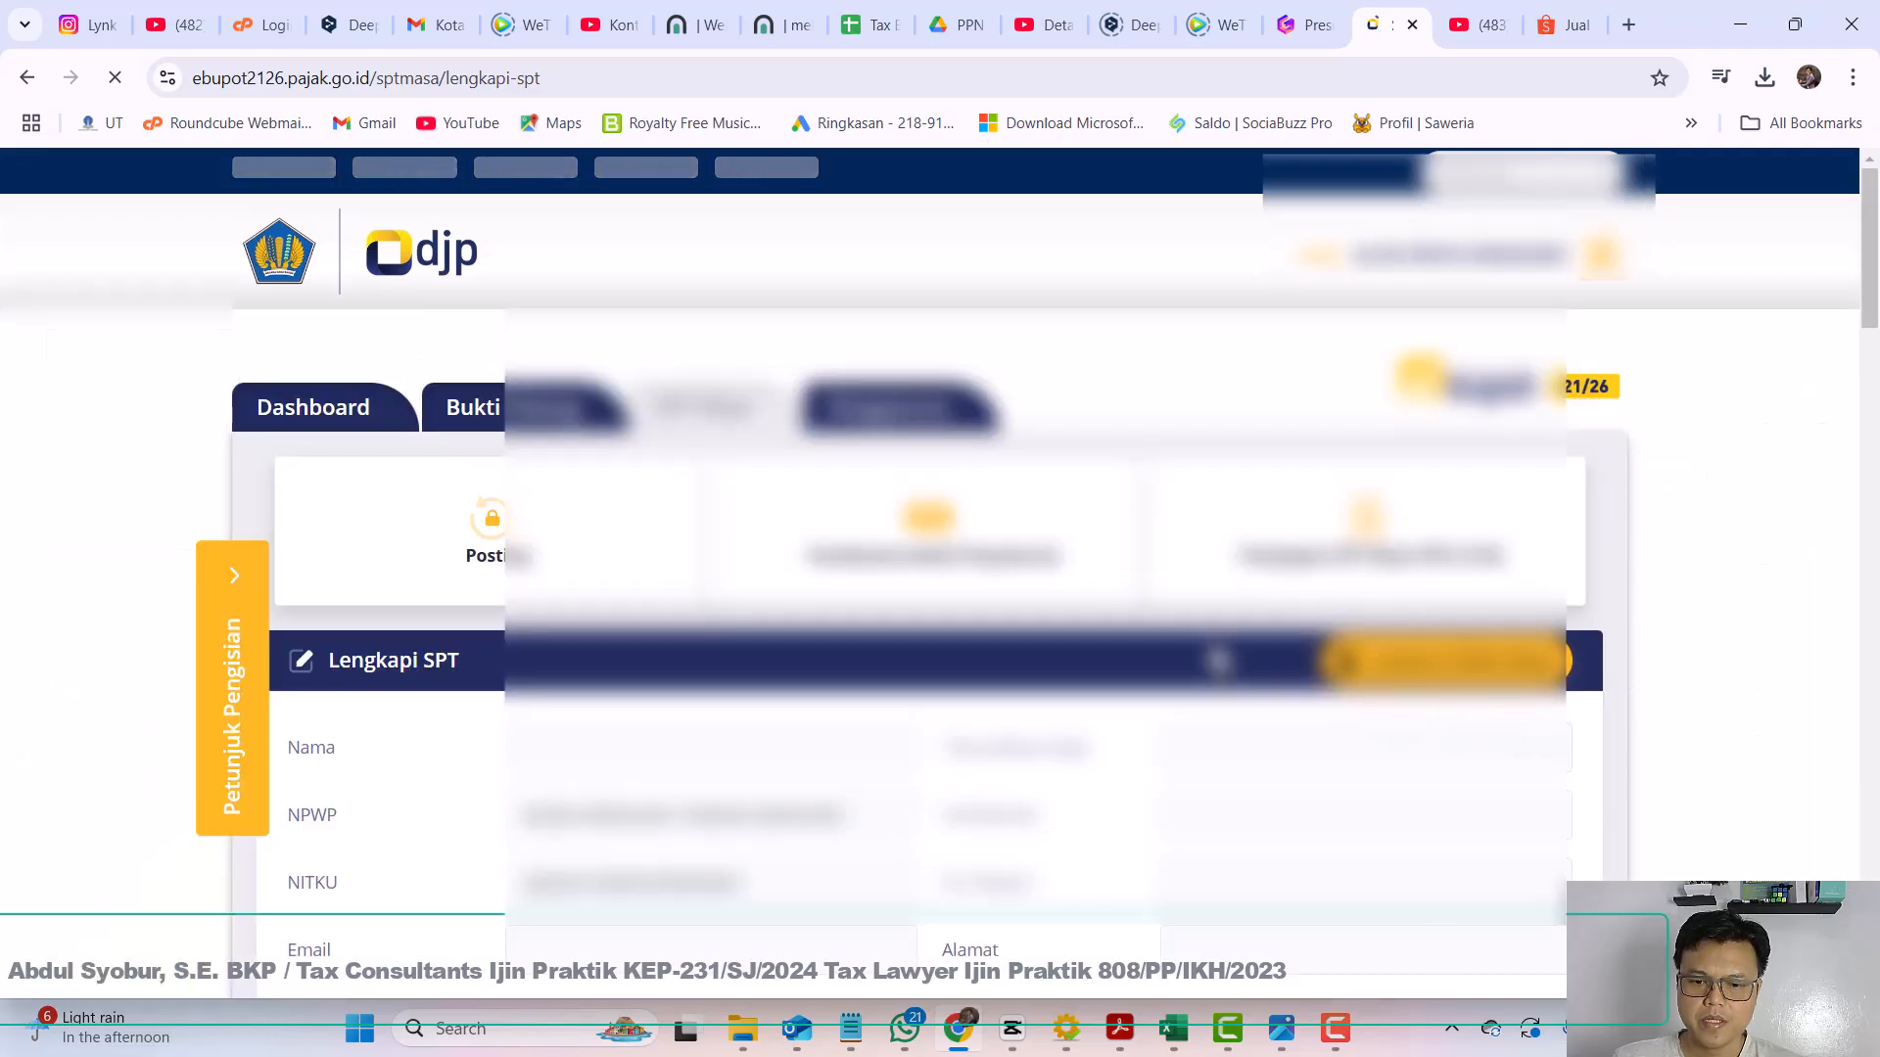
Step: Review the return's withheld tax per income recipient and its PPh Pasal 21/26 kurang (lebih) disetor calculation
{"action": "scroll", "coordinate": [1219, 661], "scroll_direction": "down", "scroll_amount": 5}
{"action": "scroll", "coordinate": [1219, 662], "scroll_direction": "down", "scroll_amount": 6}
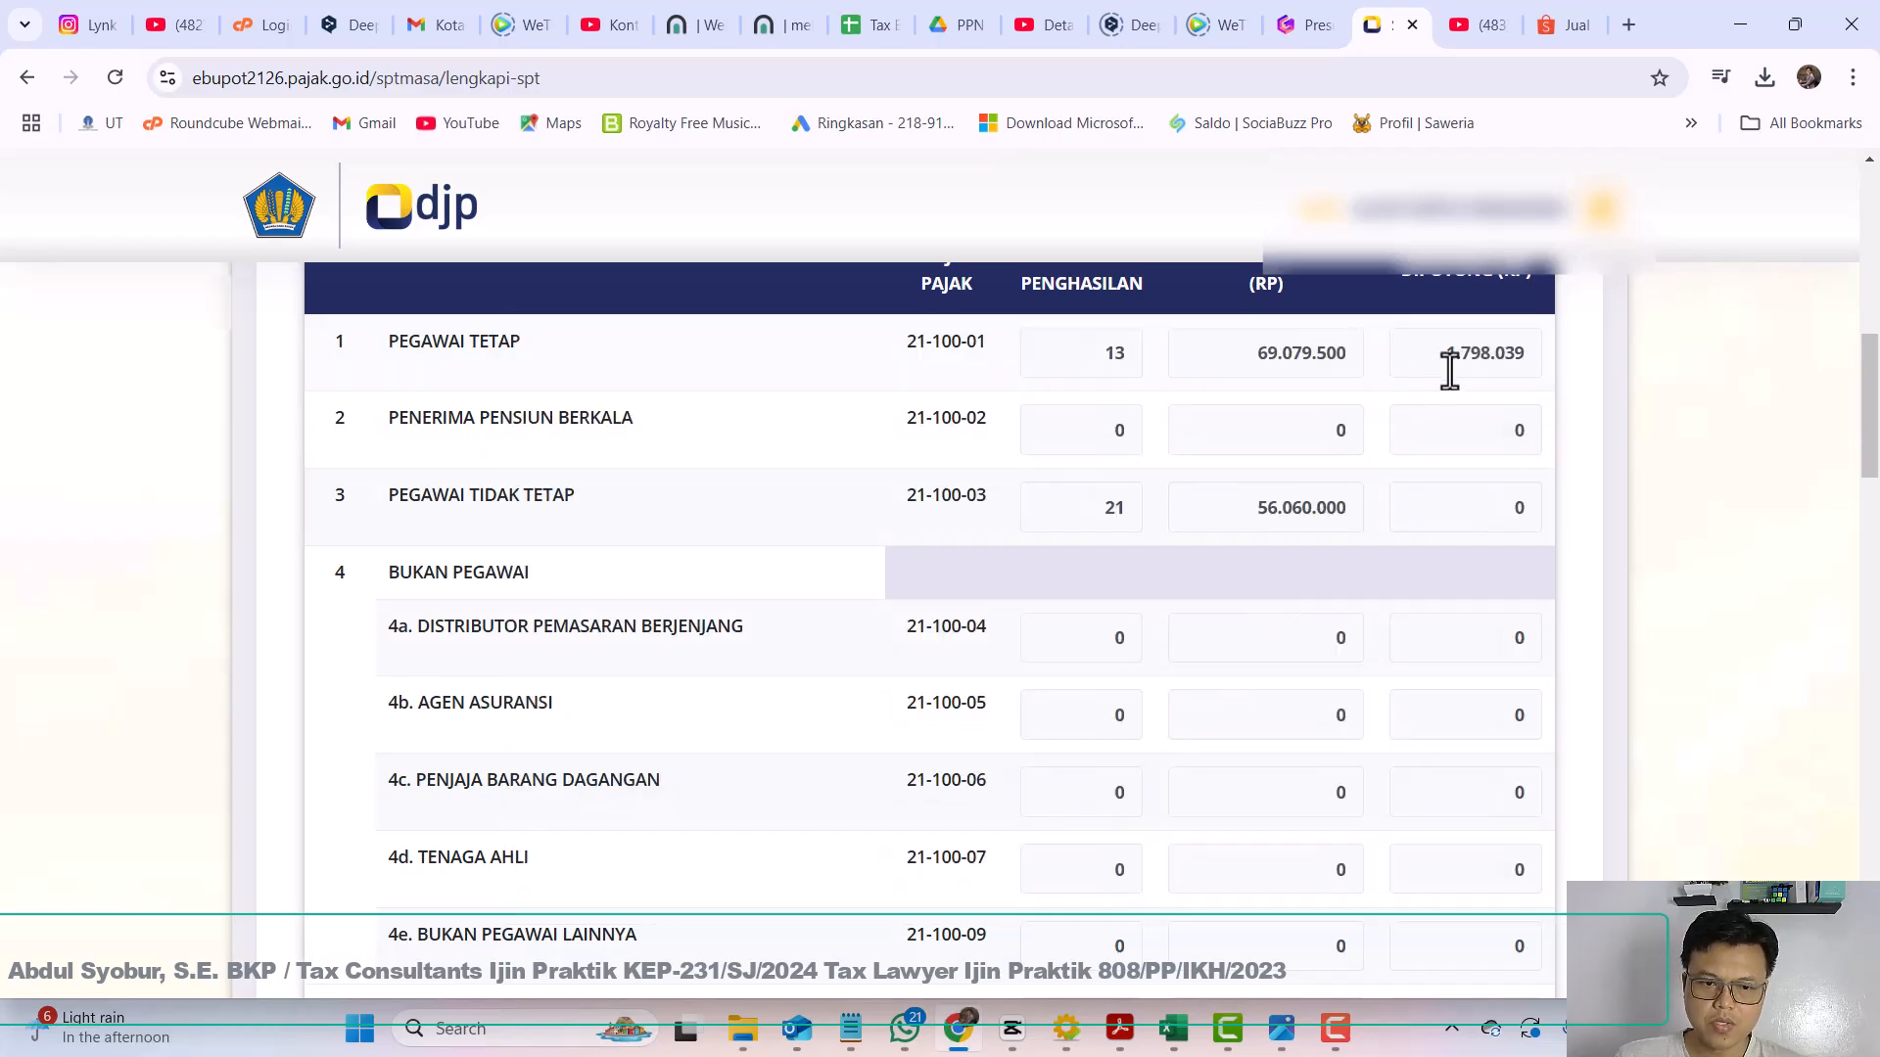
{"action": "scroll", "coordinate": [1439, 392], "scroll_direction": "down", "scroll_amount": 10}
{"action": "scroll", "coordinate": [1439, 490], "scroll_direction": "down", "scroll_amount": 1}
{"action": "scroll", "coordinate": [1469, 555], "scroll_direction": "down", "scroll_amount": 4}
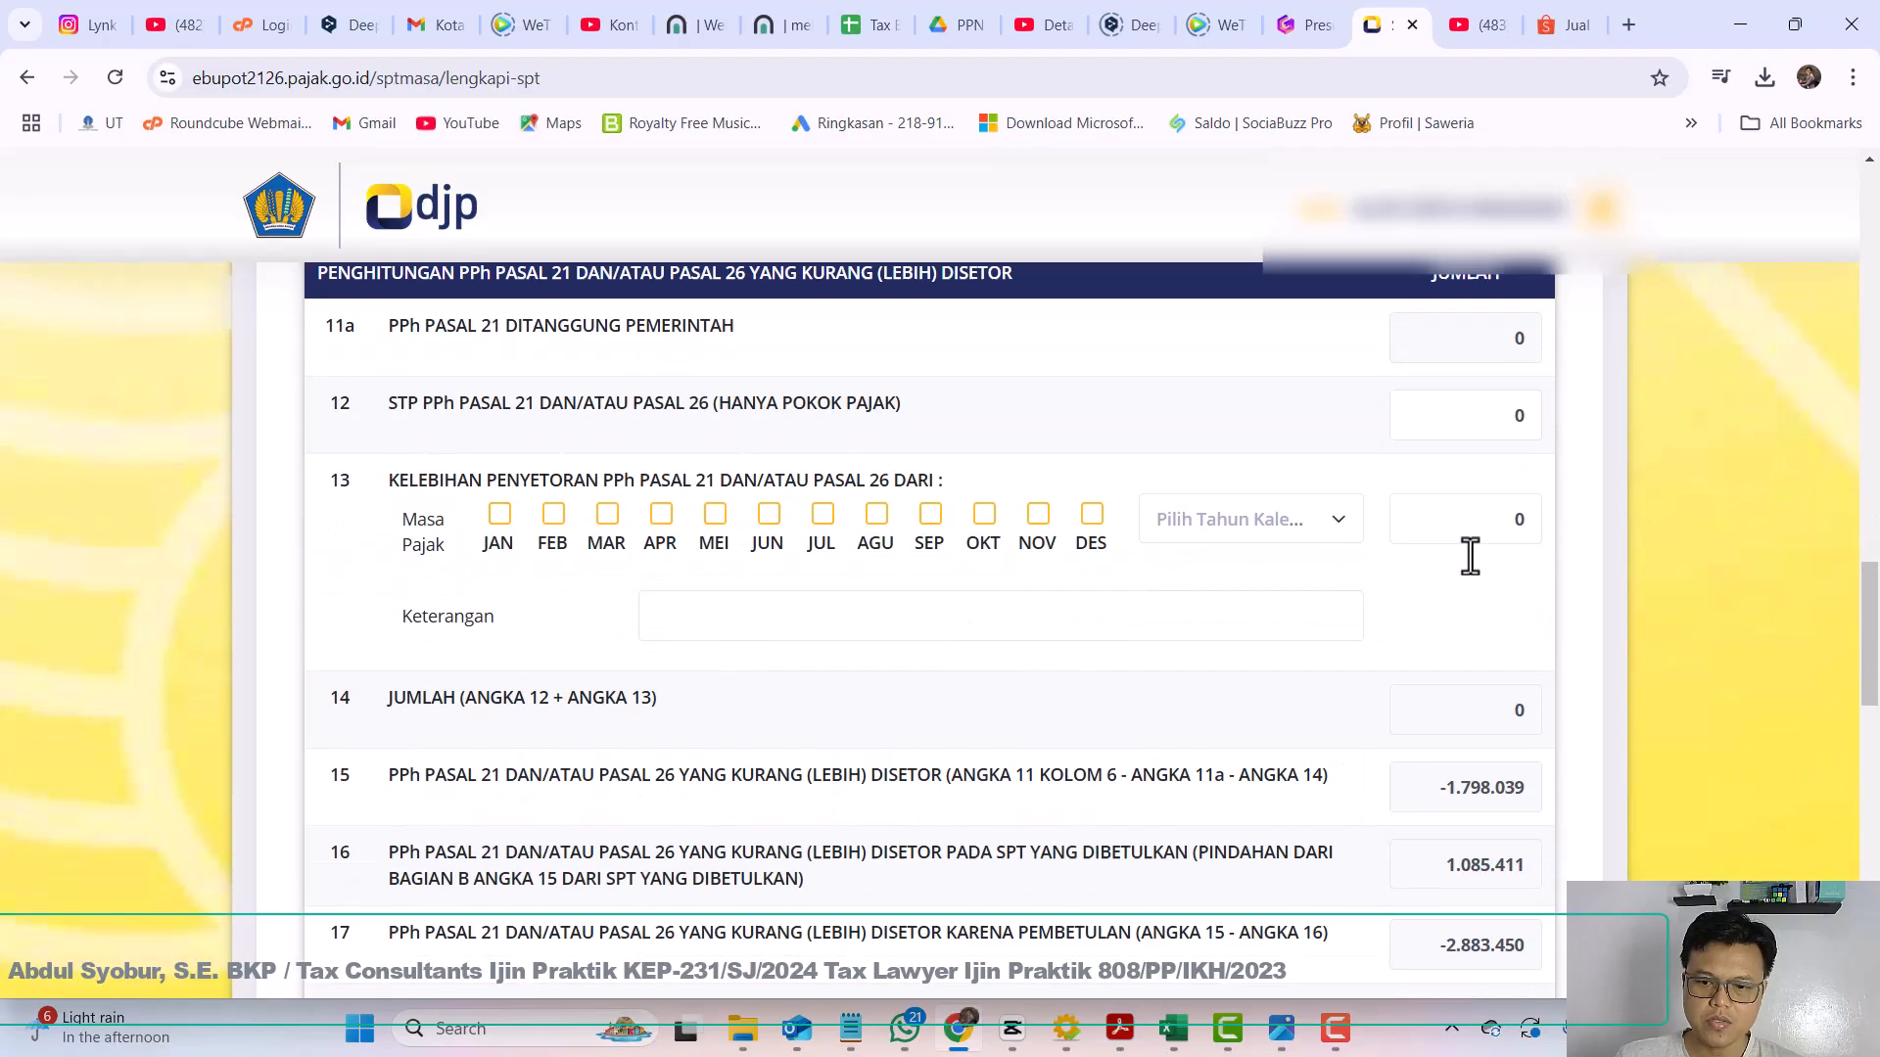
{"action": "scroll", "coordinate": [1469, 559], "scroll_direction": "down", "scroll_amount": 2}
{"action": "scroll", "coordinate": [1511, 629], "scroll_direction": "up", "scroll_amount": 2}
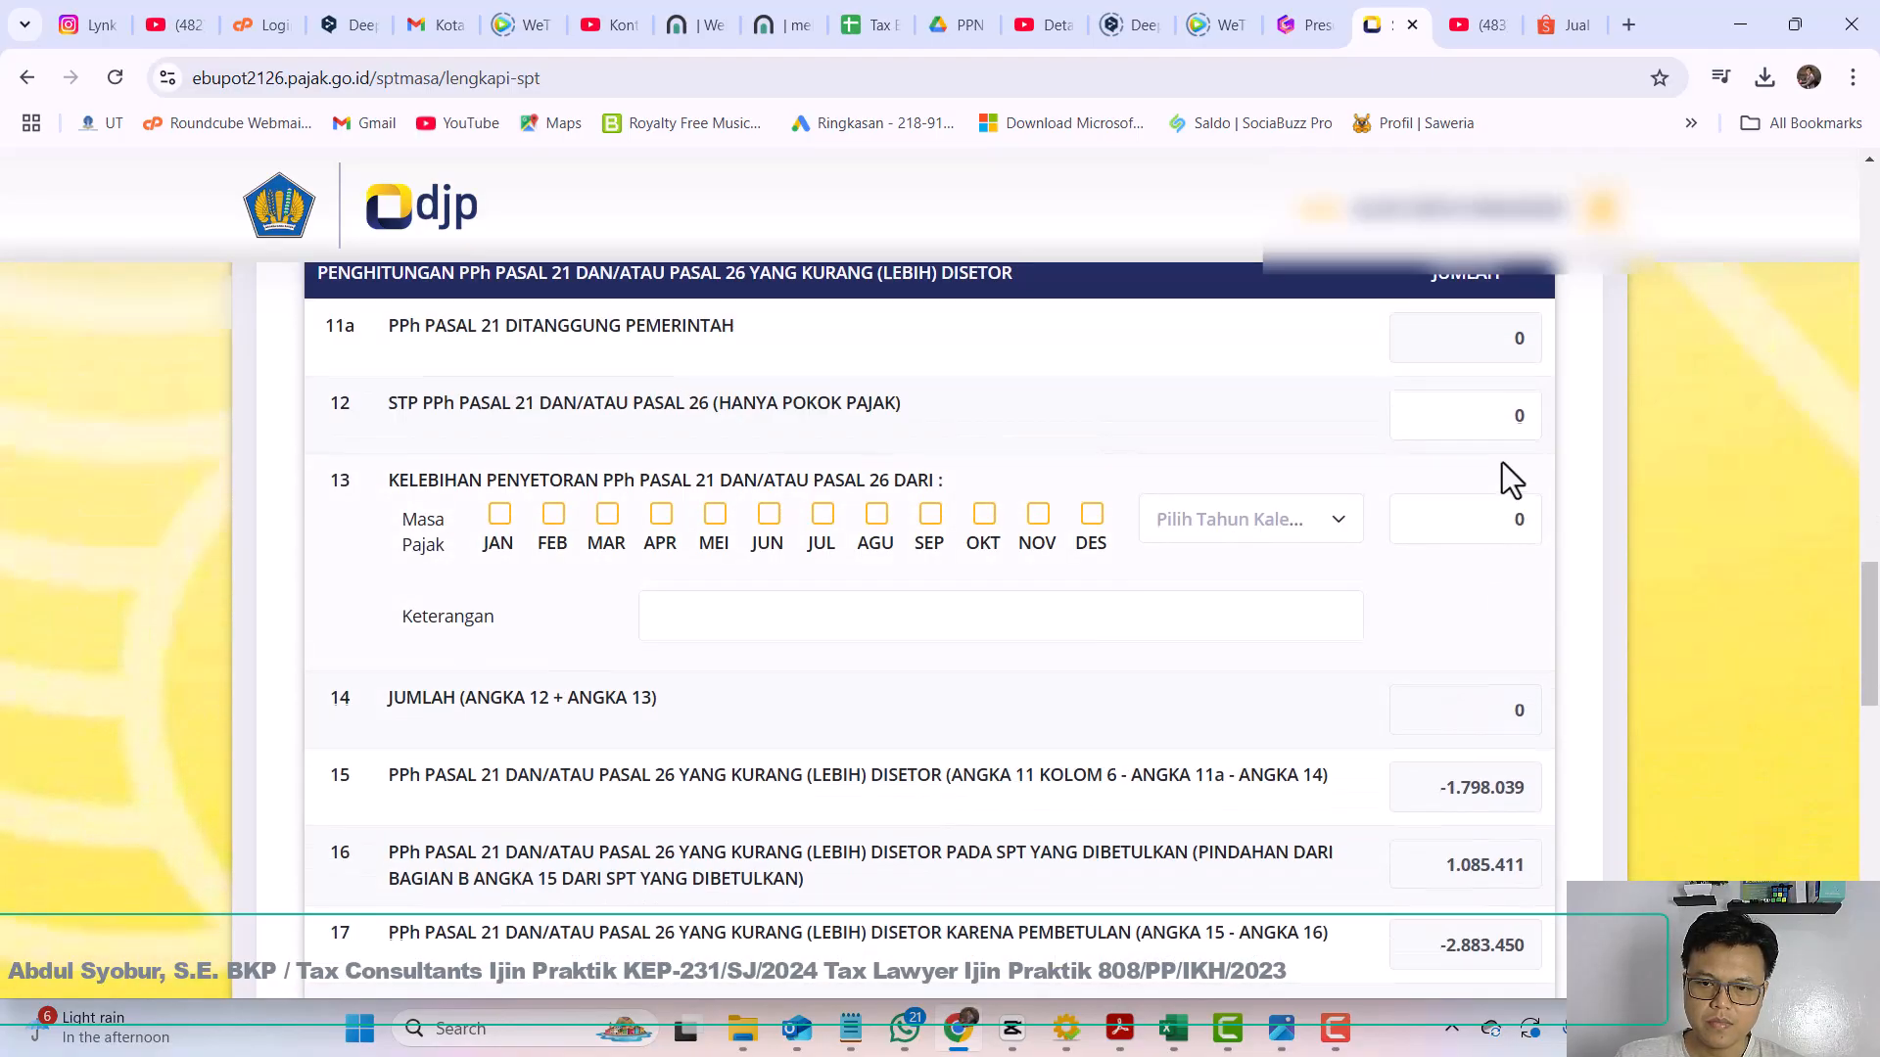
{"action": "scroll", "coordinate": [1505, 461], "scroll_direction": "up", "scroll_amount": 1}
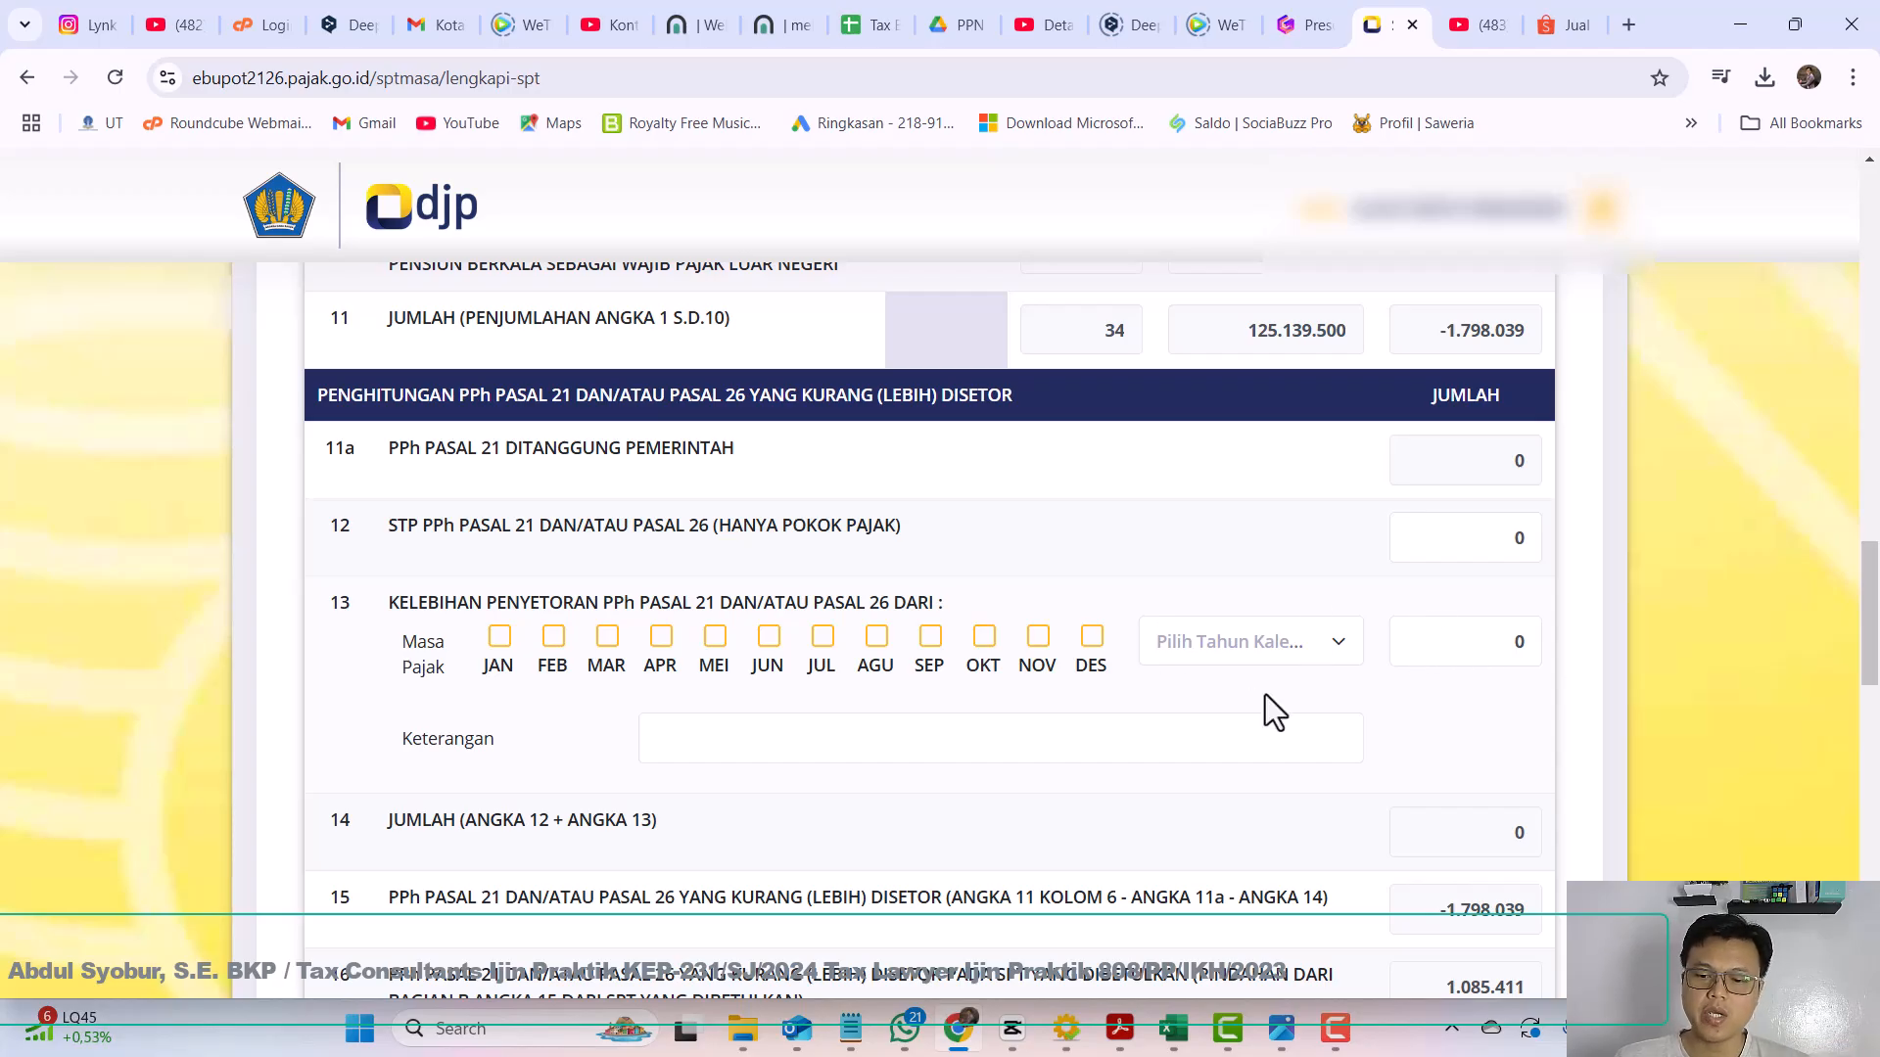
Step: In item 18, set the overpayment compensation to Tahun Kalender 2025 and Masa Pajak Januari, and proceed to the Penandatangan section
{"action": "scroll", "coordinate": [1265, 693], "scroll_direction": "down", "scroll_amount": 4}
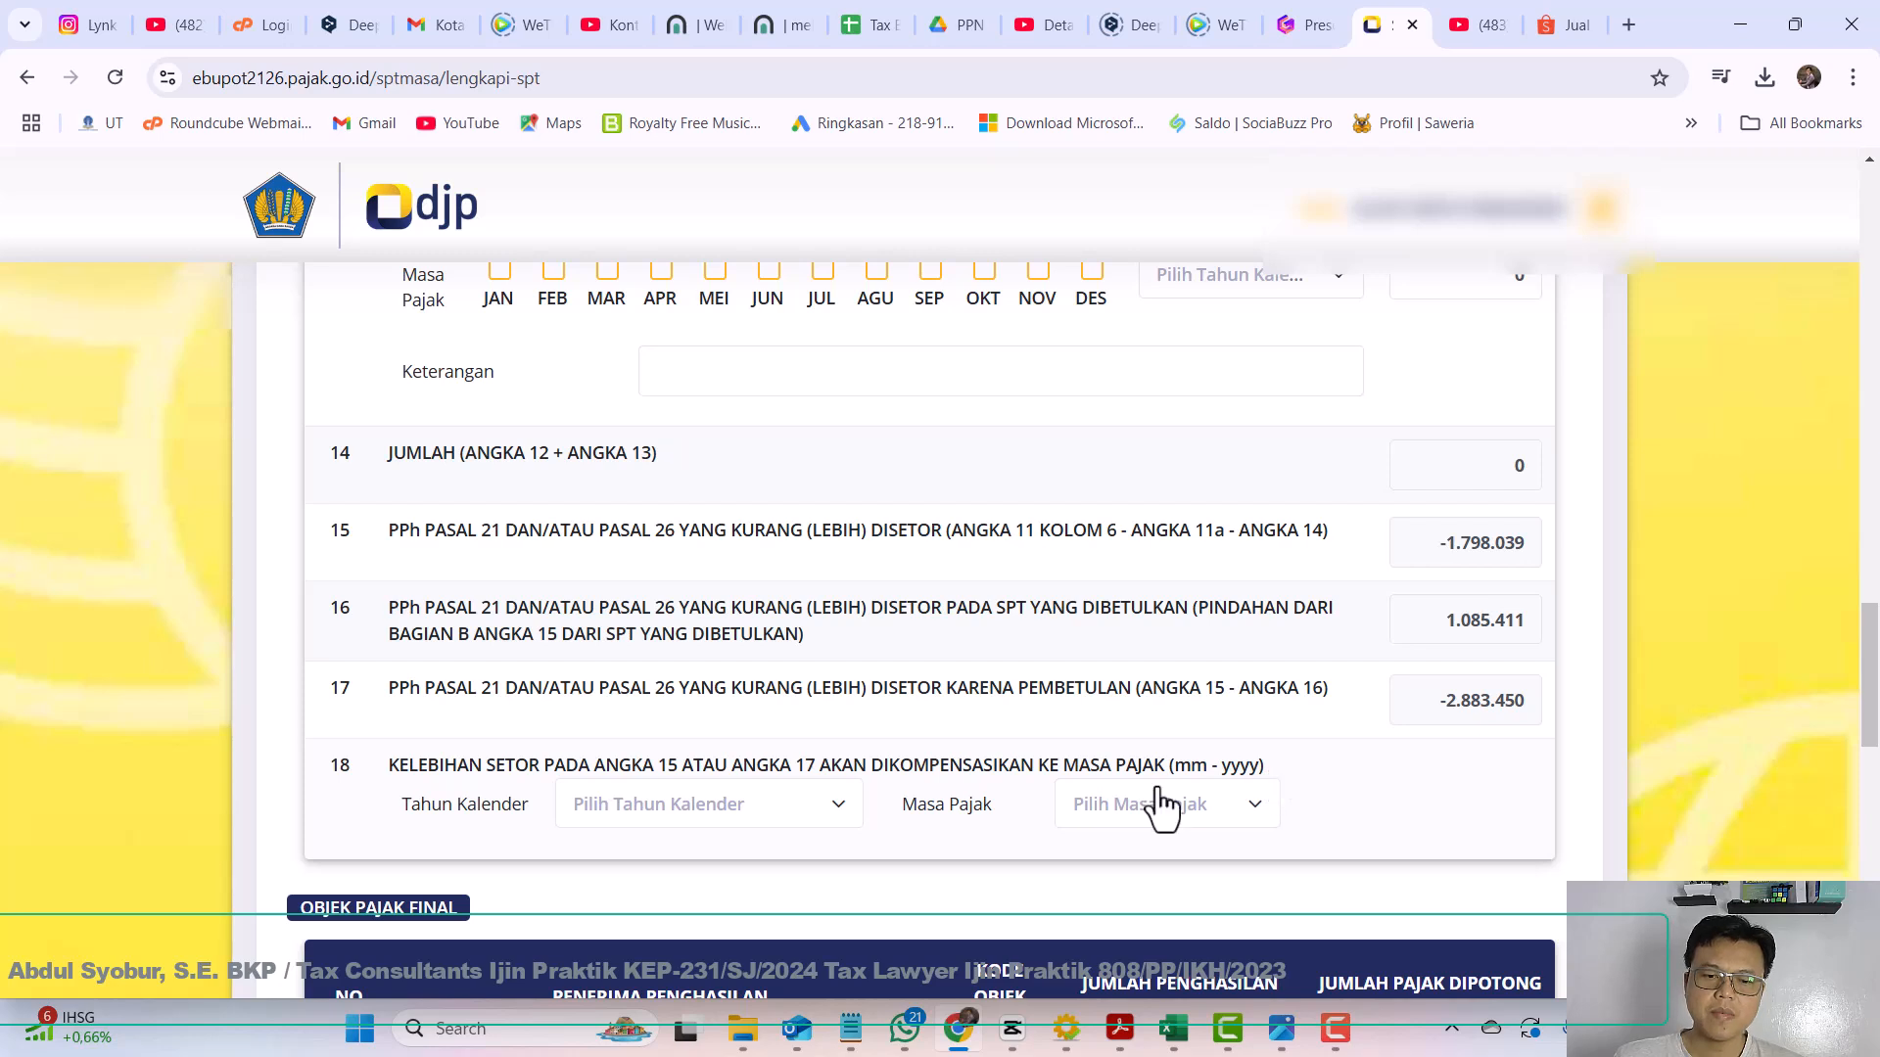
{"action": "left_click", "coordinate": [835, 820]}
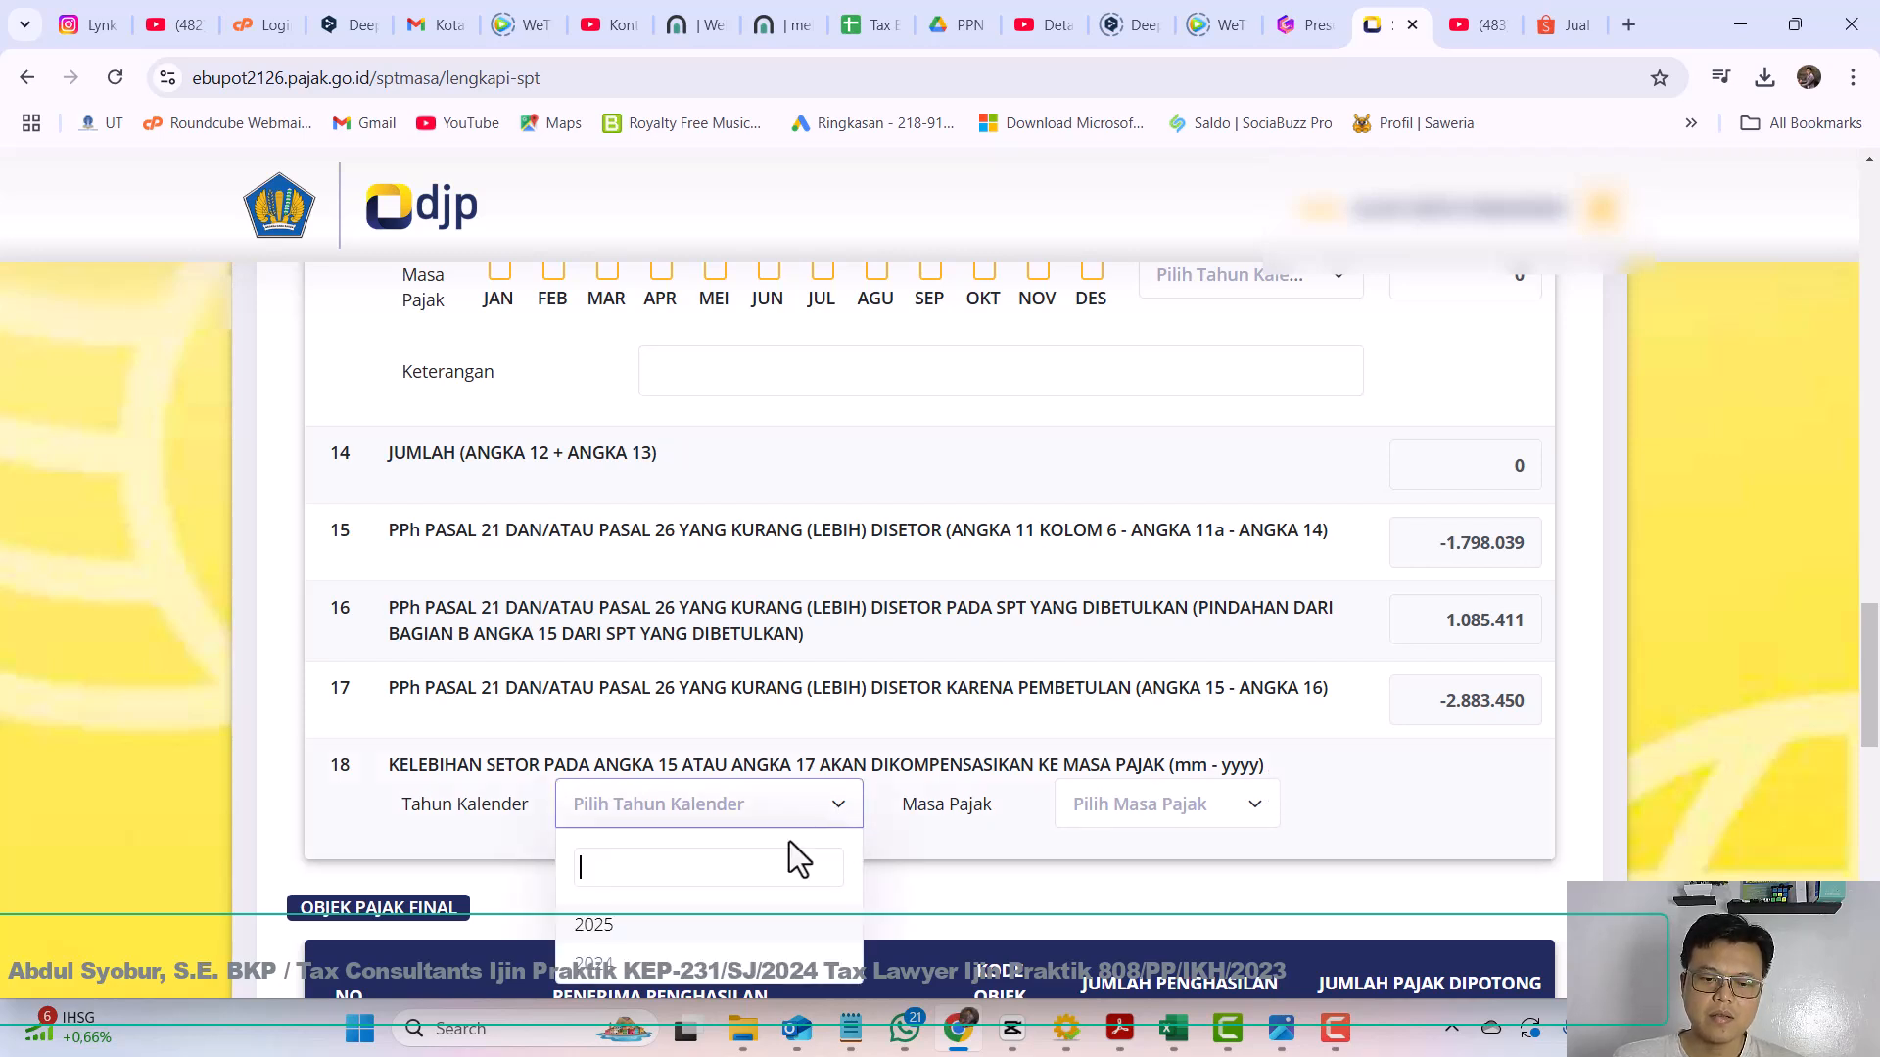
{"action": "left_click", "coordinate": [615, 926]}
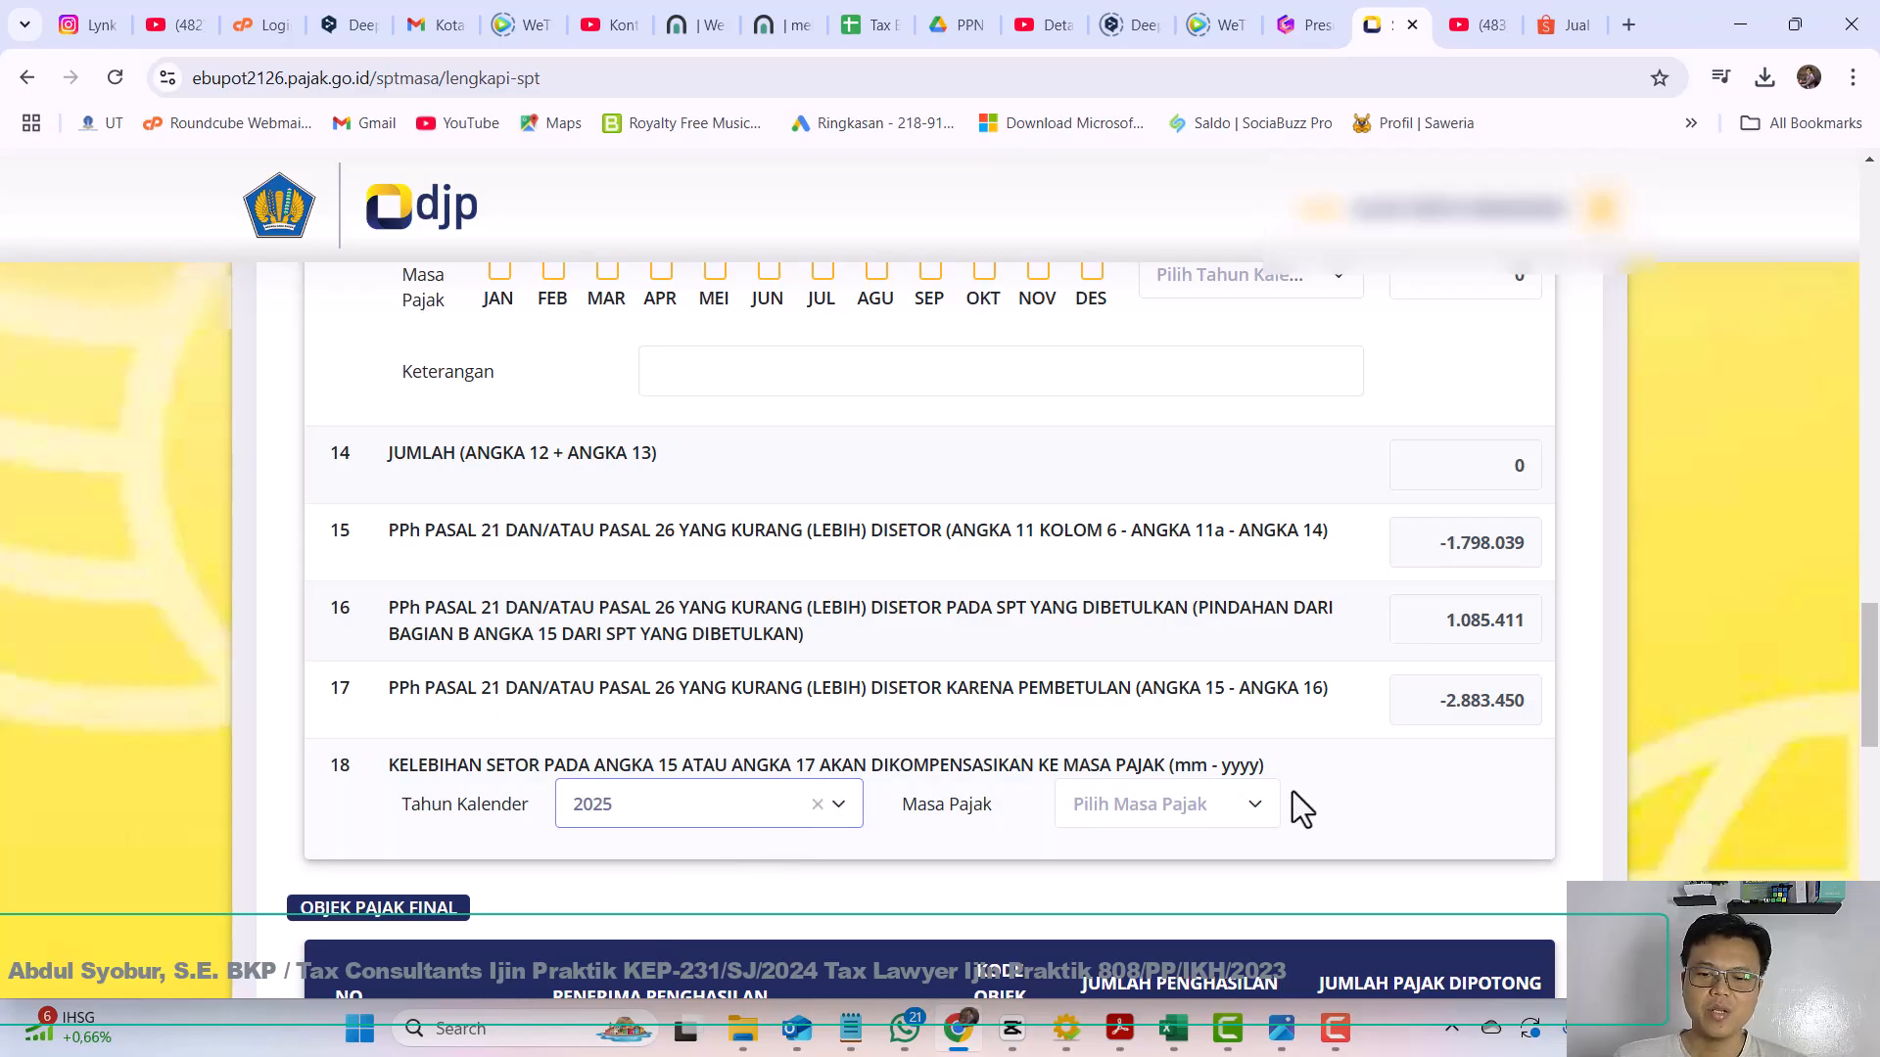
{"action": "left_click", "coordinate": [1232, 813]}
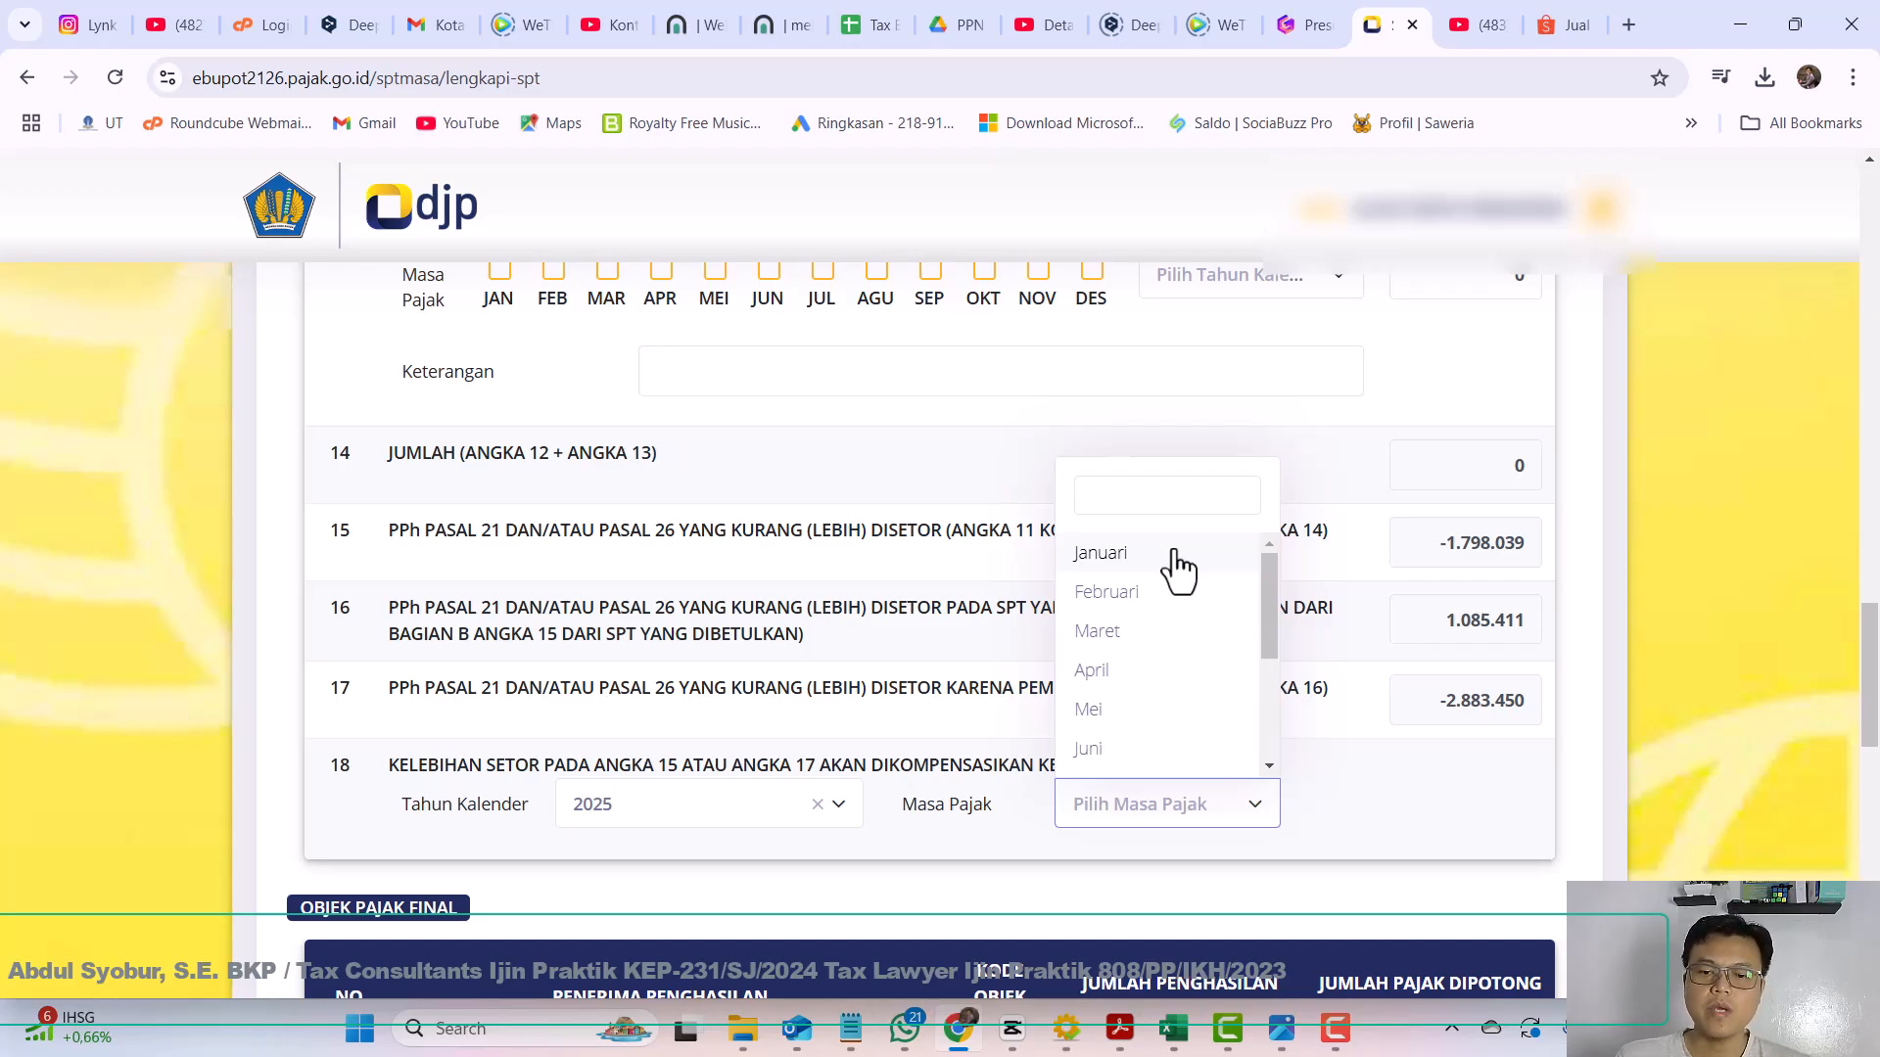
{"action": "left_click", "coordinate": [1117, 566]}
{"action": "scroll", "coordinate": [1096, 630], "scroll_direction": "down", "scroll_amount": 4}
{"action": "scroll", "coordinate": [1104, 640], "scroll_direction": "down", "scroll_amount": 4}
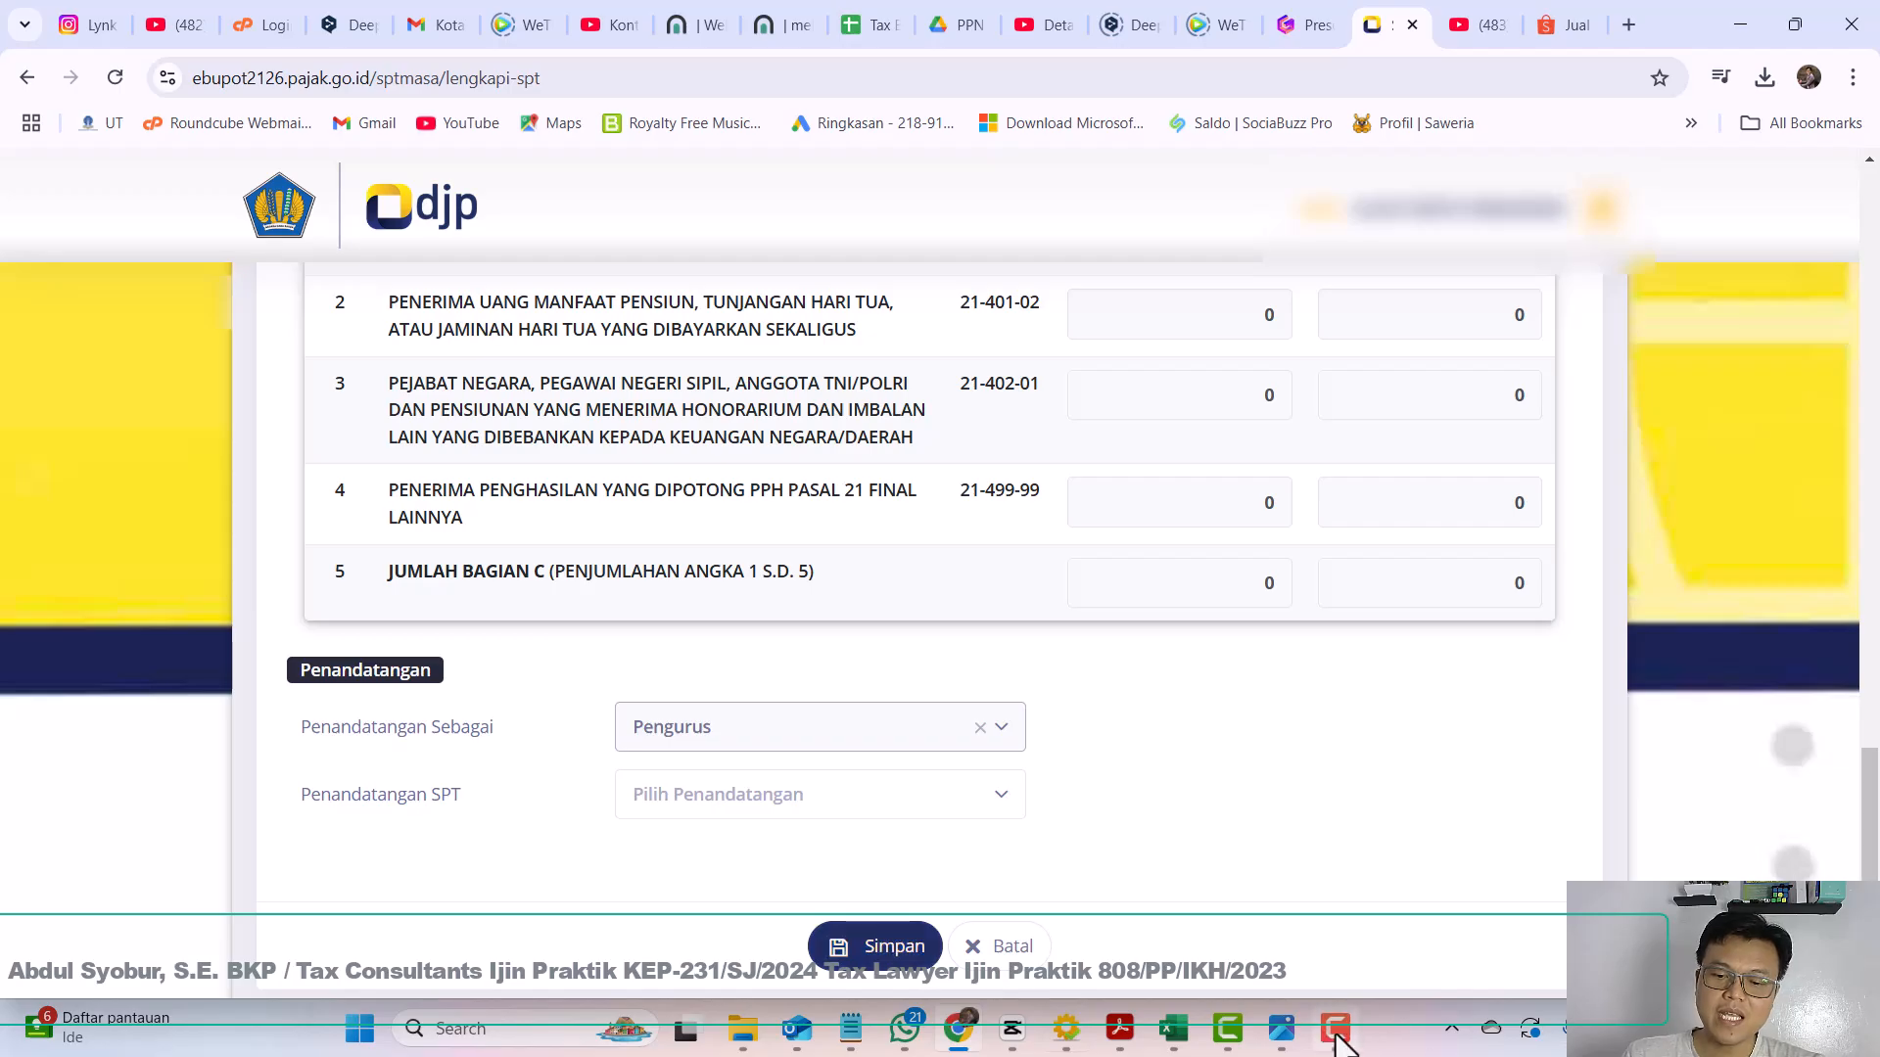
Step: Switch to the Excel workbook 12. Rekap PPh Allura Des 2024 and locate the DESEMBER section, starting at NETT INCOME THP, on the PPh 21 sheet
{"action": "mouse_move", "coordinate": [1192, 1037]}
{"action": "left_click", "coordinate": [1161, 918]}
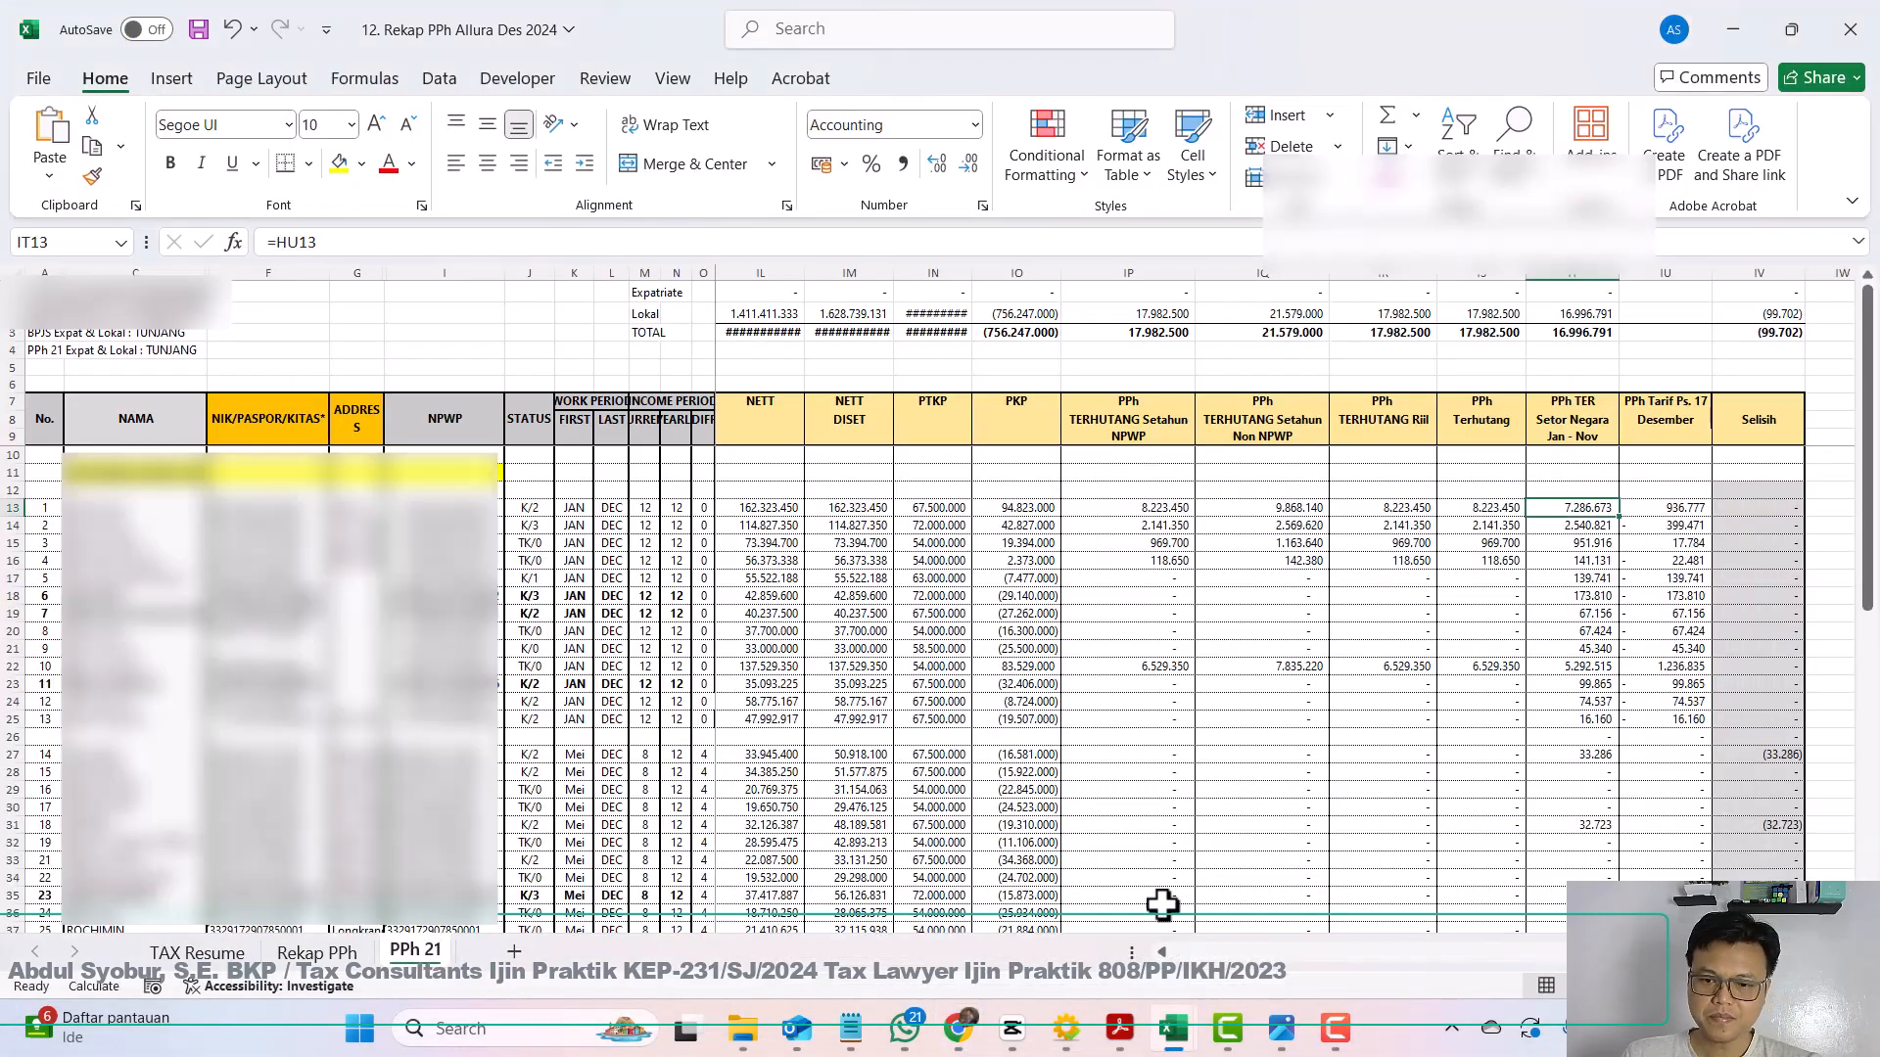
{"action": "left_click", "coordinate": [1277, 581]}
{"action": "key", "text": "Left"}
{"action": "key", "text": "Left"}
{"action": "key", "text": "Left"}
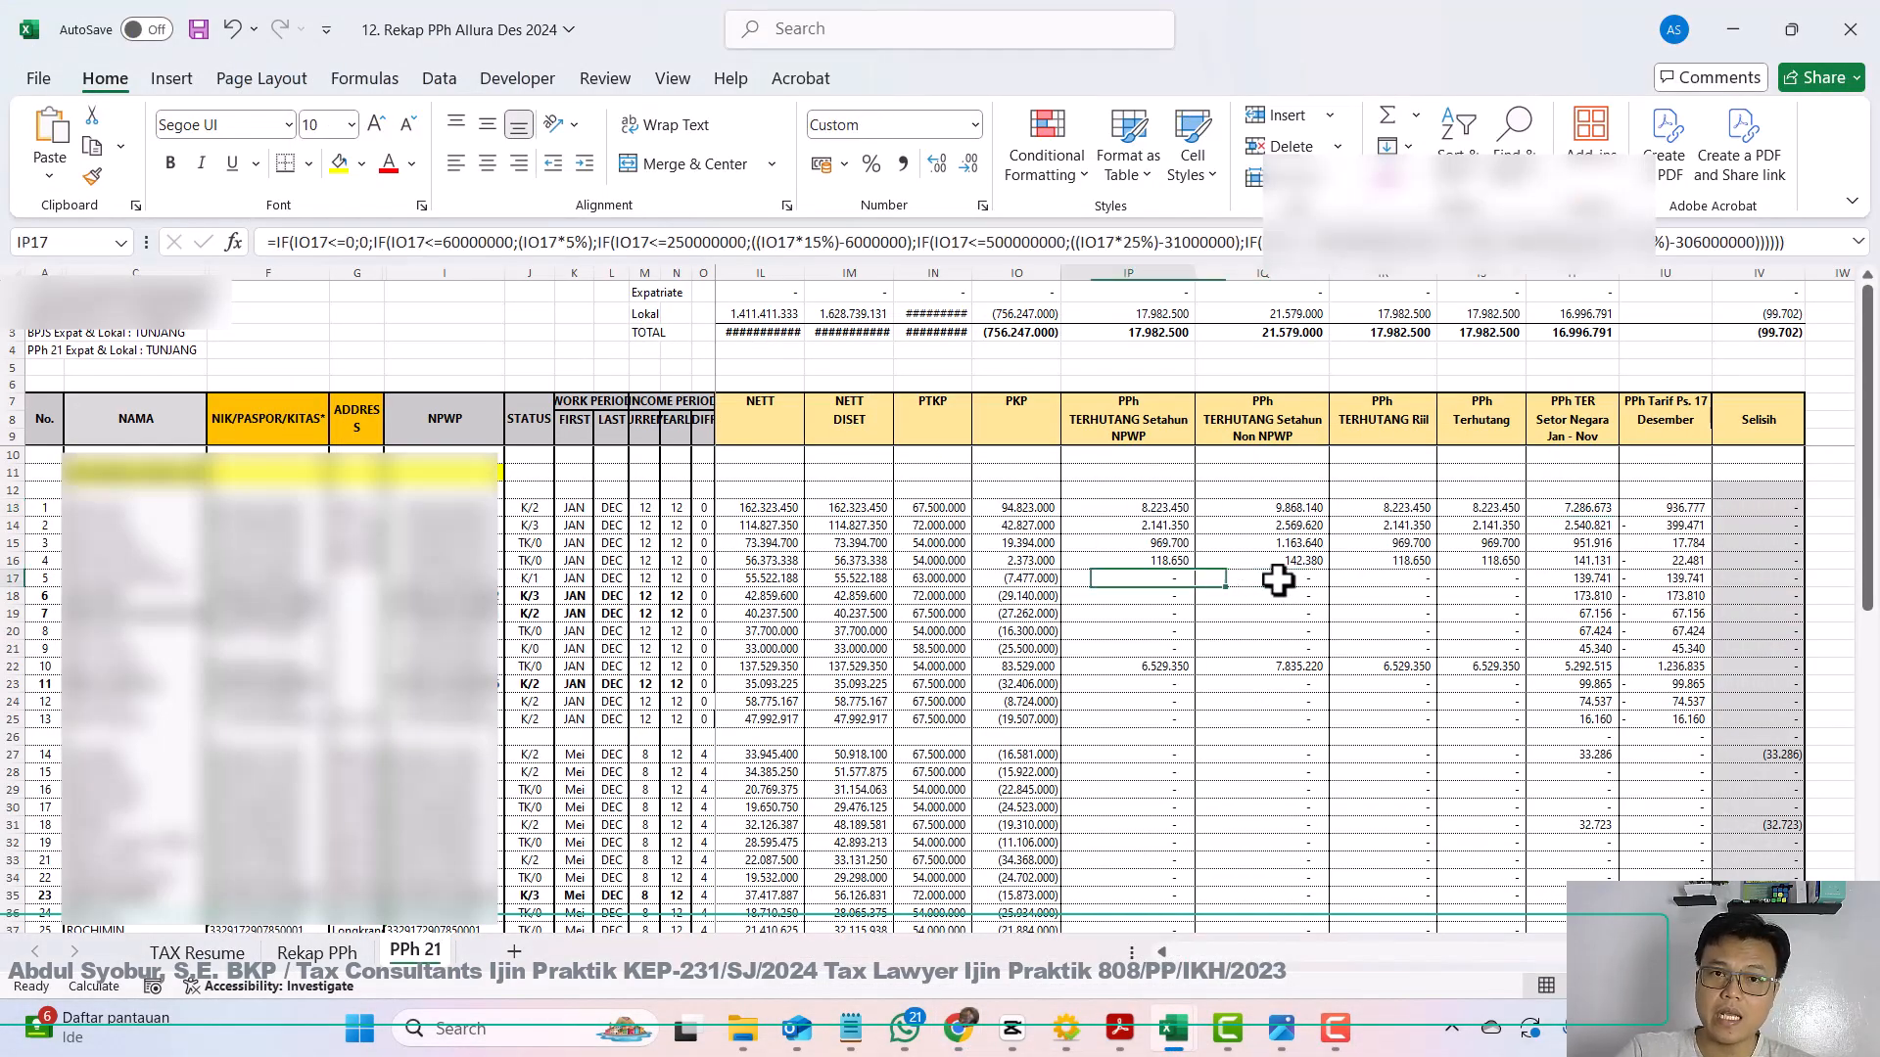
{"action": "key", "text": "Left"}
{"action": "key", "text": "Left"}
{"action": "key", "text": "Left"}
{"action": "key", "text": "Left"}
{"action": "key", "text": "Left"}
{"action": "key", "text": "Left"}
{"action": "key", "text": "Left"}
{"action": "key", "text": "Left"}
{"action": "key", "text": "Left"}
{"action": "key", "text": "Left"}
{"action": "key", "text": "Left"}
{"action": "key", "text": "Left"}
{"action": "key", "text": "Left"}
{"action": "key", "text": "Left"}
{"action": "key", "text": "Left"}
{"action": "key", "text": "Left"}
{"action": "key", "text": "Left"}
{"action": "key", "text": "Left"}
{"action": "key", "text": "Left"}
{"action": "key", "text": "Left"}
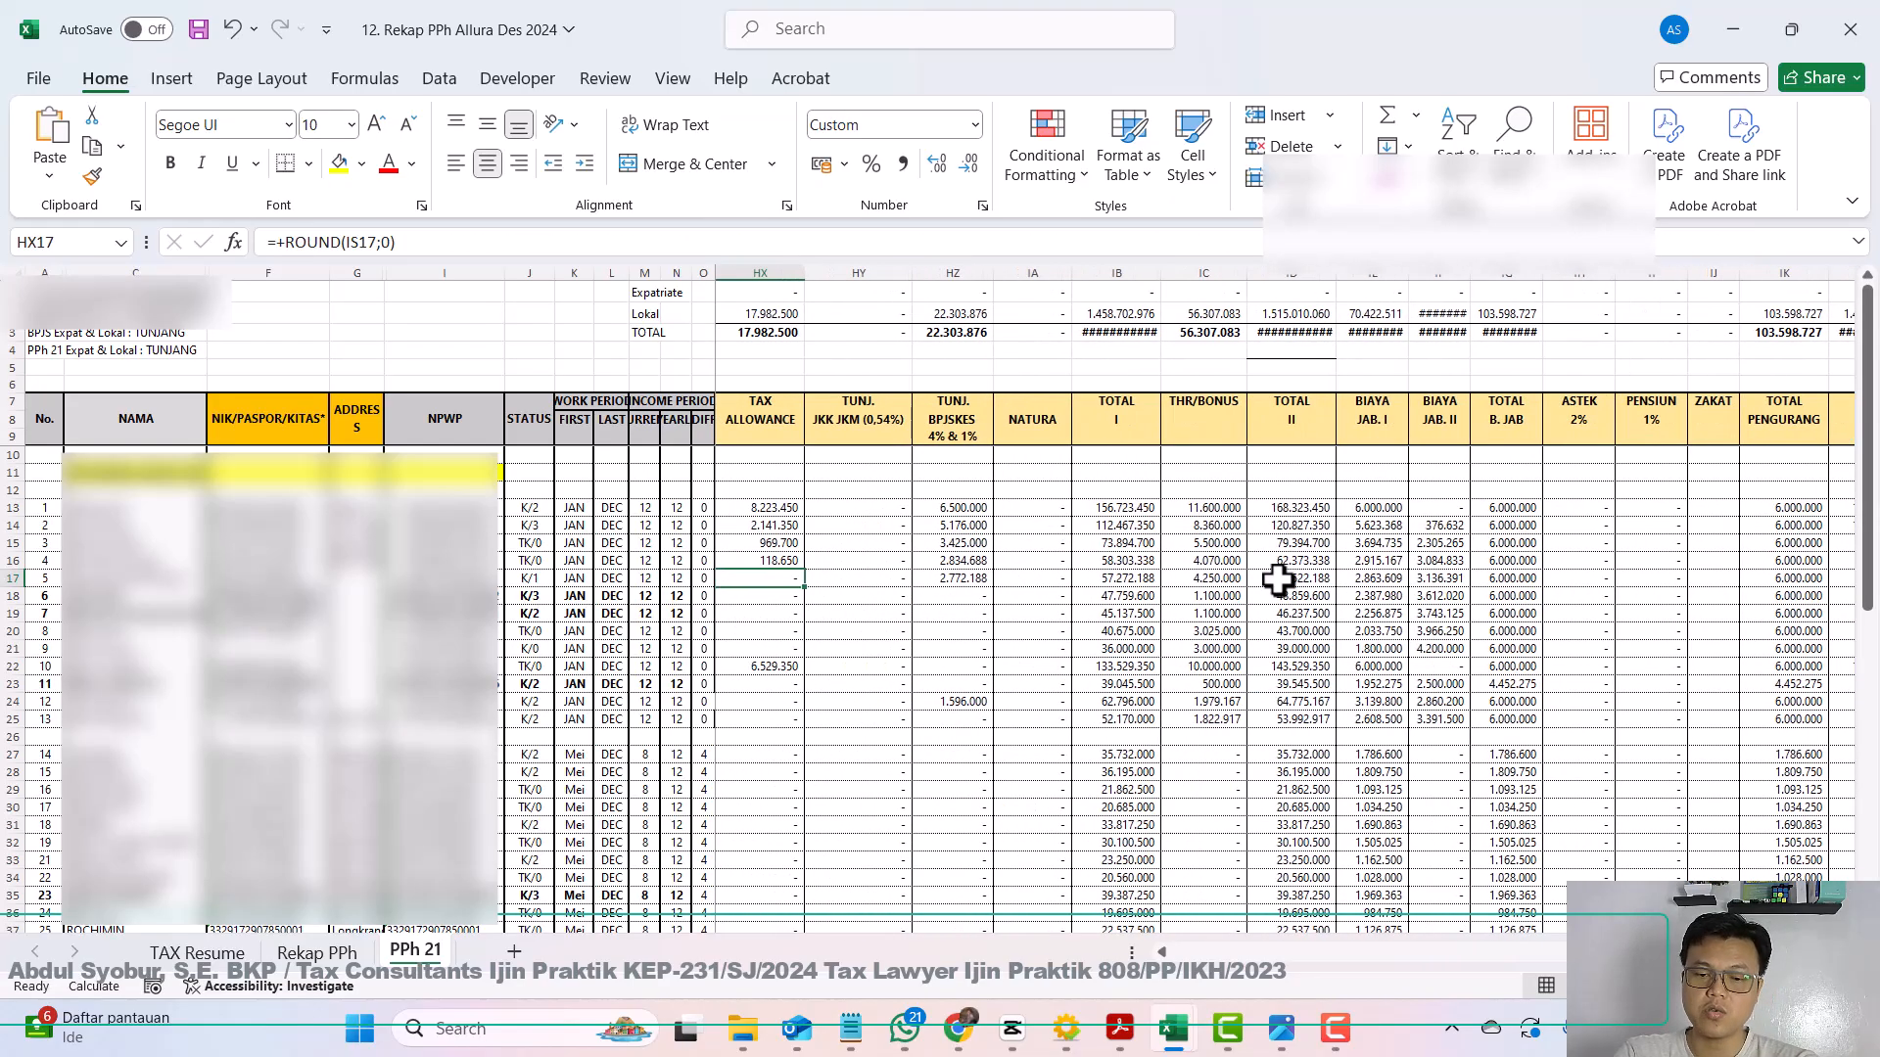
{"action": "key", "text": "Left"}
{"action": "key", "text": "Left"}
{"action": "key", "text": "Left"}
{"action": "key", "text": "Left"}
{"action": "key", "text": "Left"}
{"action": "key", "text": "Left"}
{"action": "key", "text": "Left"}
{"action": "key", "text": "Left"}
{"action": "key", "text": "Left"}
{"action": "key", "text": "Left"}
{"action": "key", "text": "Left"}
{"action": "key", "text": "Left"}
{"action": "key", "text": "Left"}
{"action": "key", "text": "Left"}
{"action": "key", "text": "Left"}
{"action": "key", "text": "Left"}
{"action": "key", "text": "Left"}
{"action": "key", "text": "Left"}
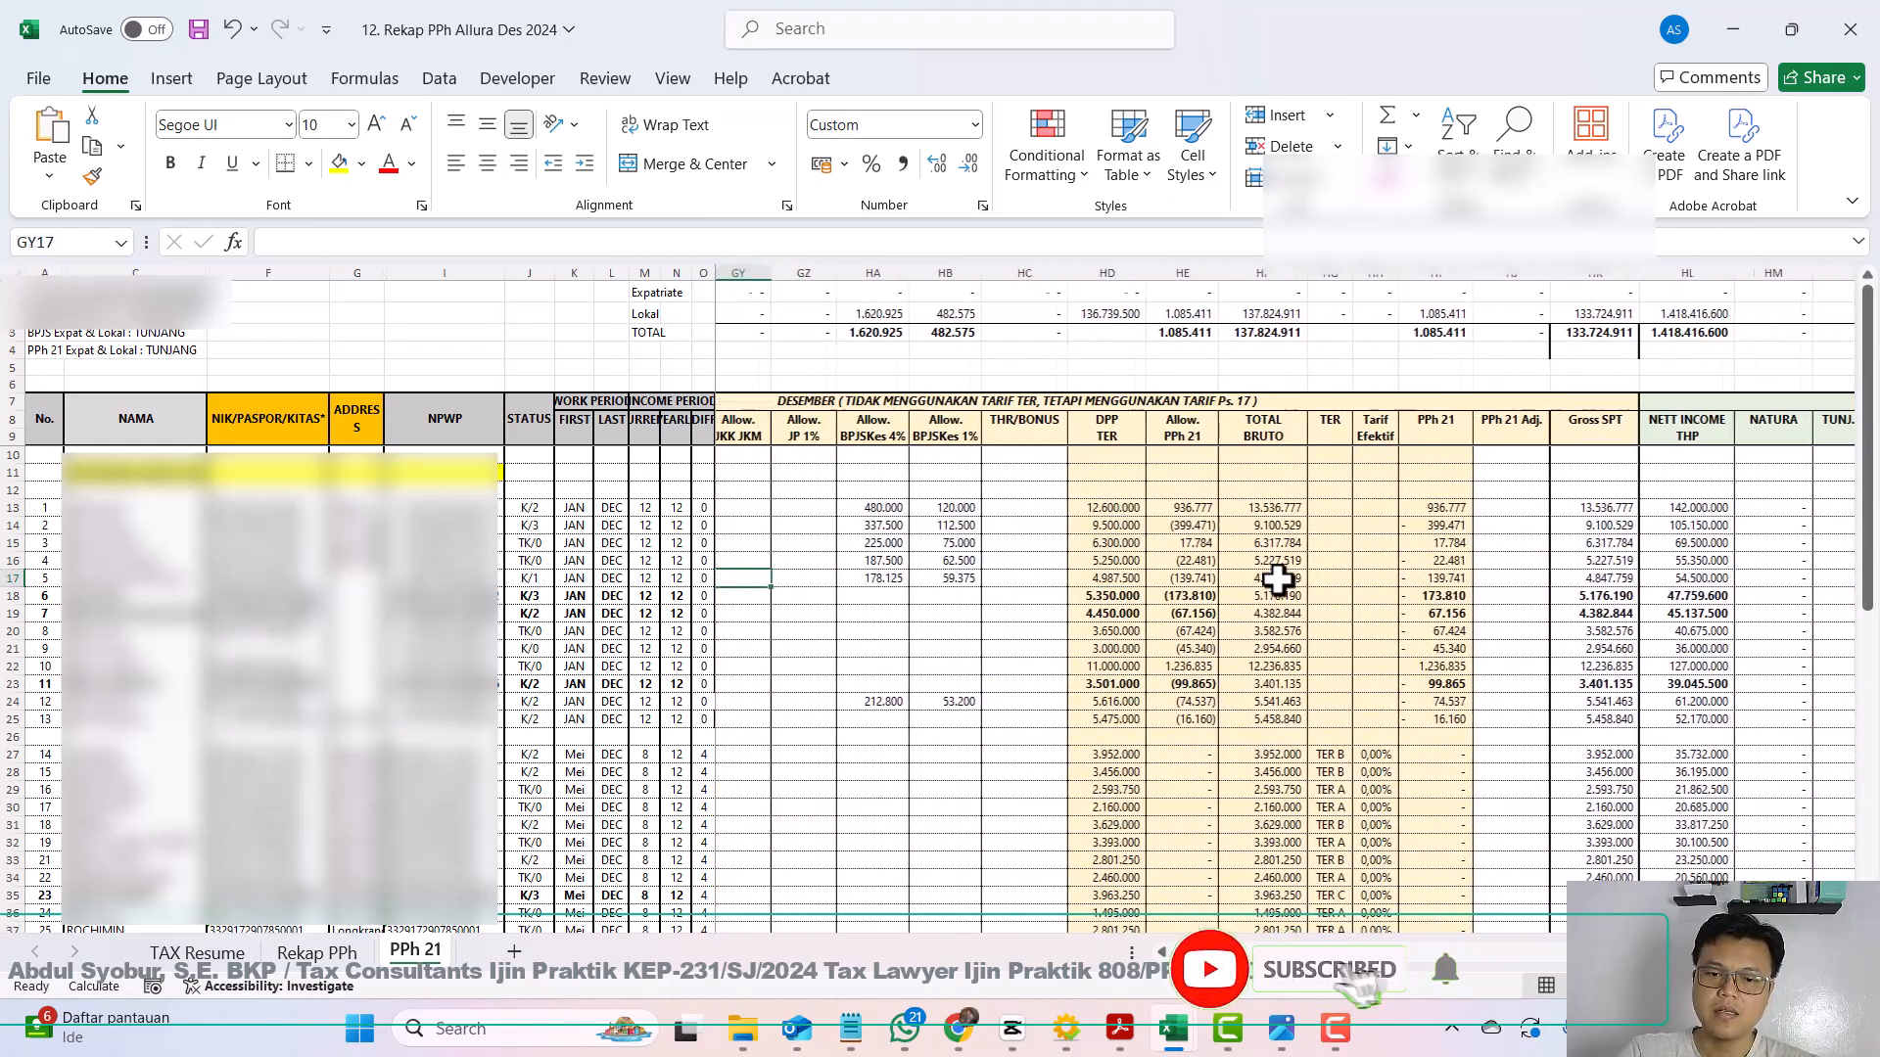
{"action": "key", "text": "Left"}
{"action": "key", "text": "Left"}
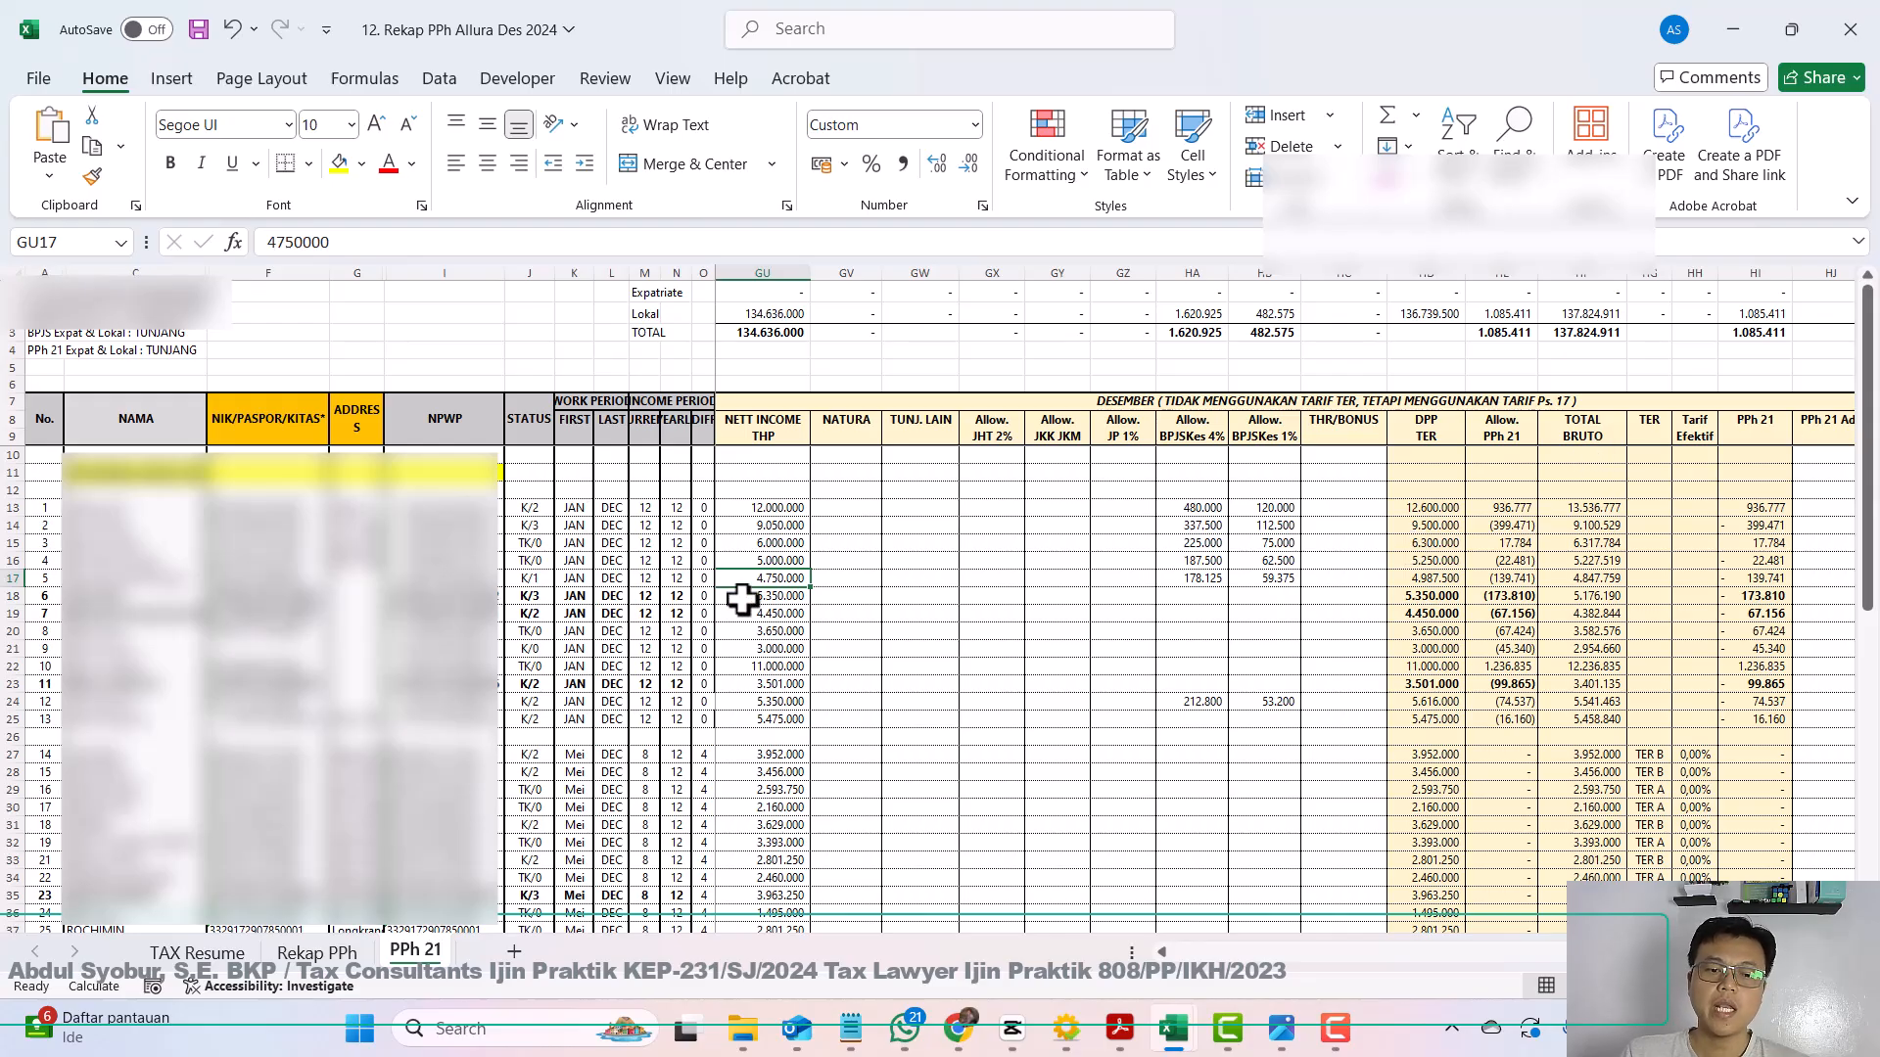
Step: Examine the employees' December income and PPh 21 rows down to the totals row at the end of the list
{"action": "scroll", "coordinate": [766, 593], "scroll_direction": "down", "scroll_amount": 11}
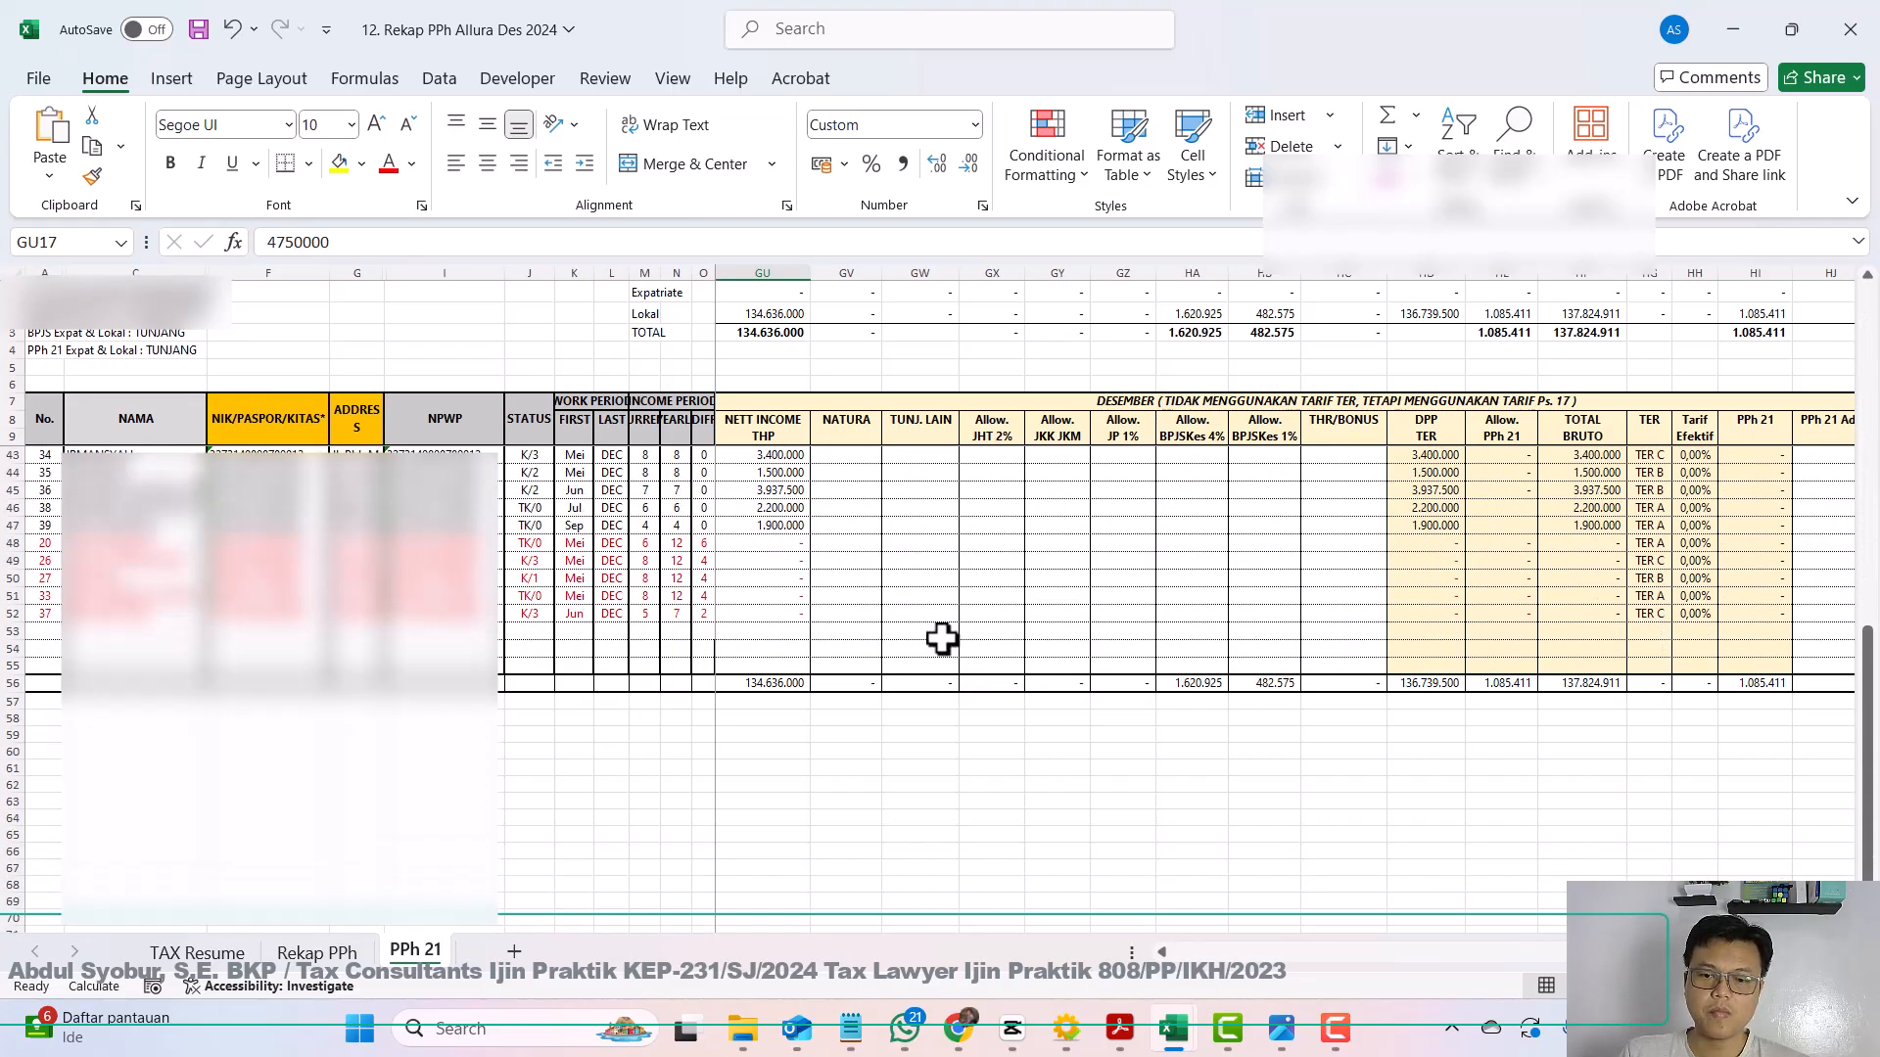
{"action": "scroll", "coordinate": [984, 666], "scroll_direction": "down", "scroll_amount": 5}
{"action": "scroll", "coordinate": [968, 767], "scroll_direction": "up", "scroll_amount": 4}
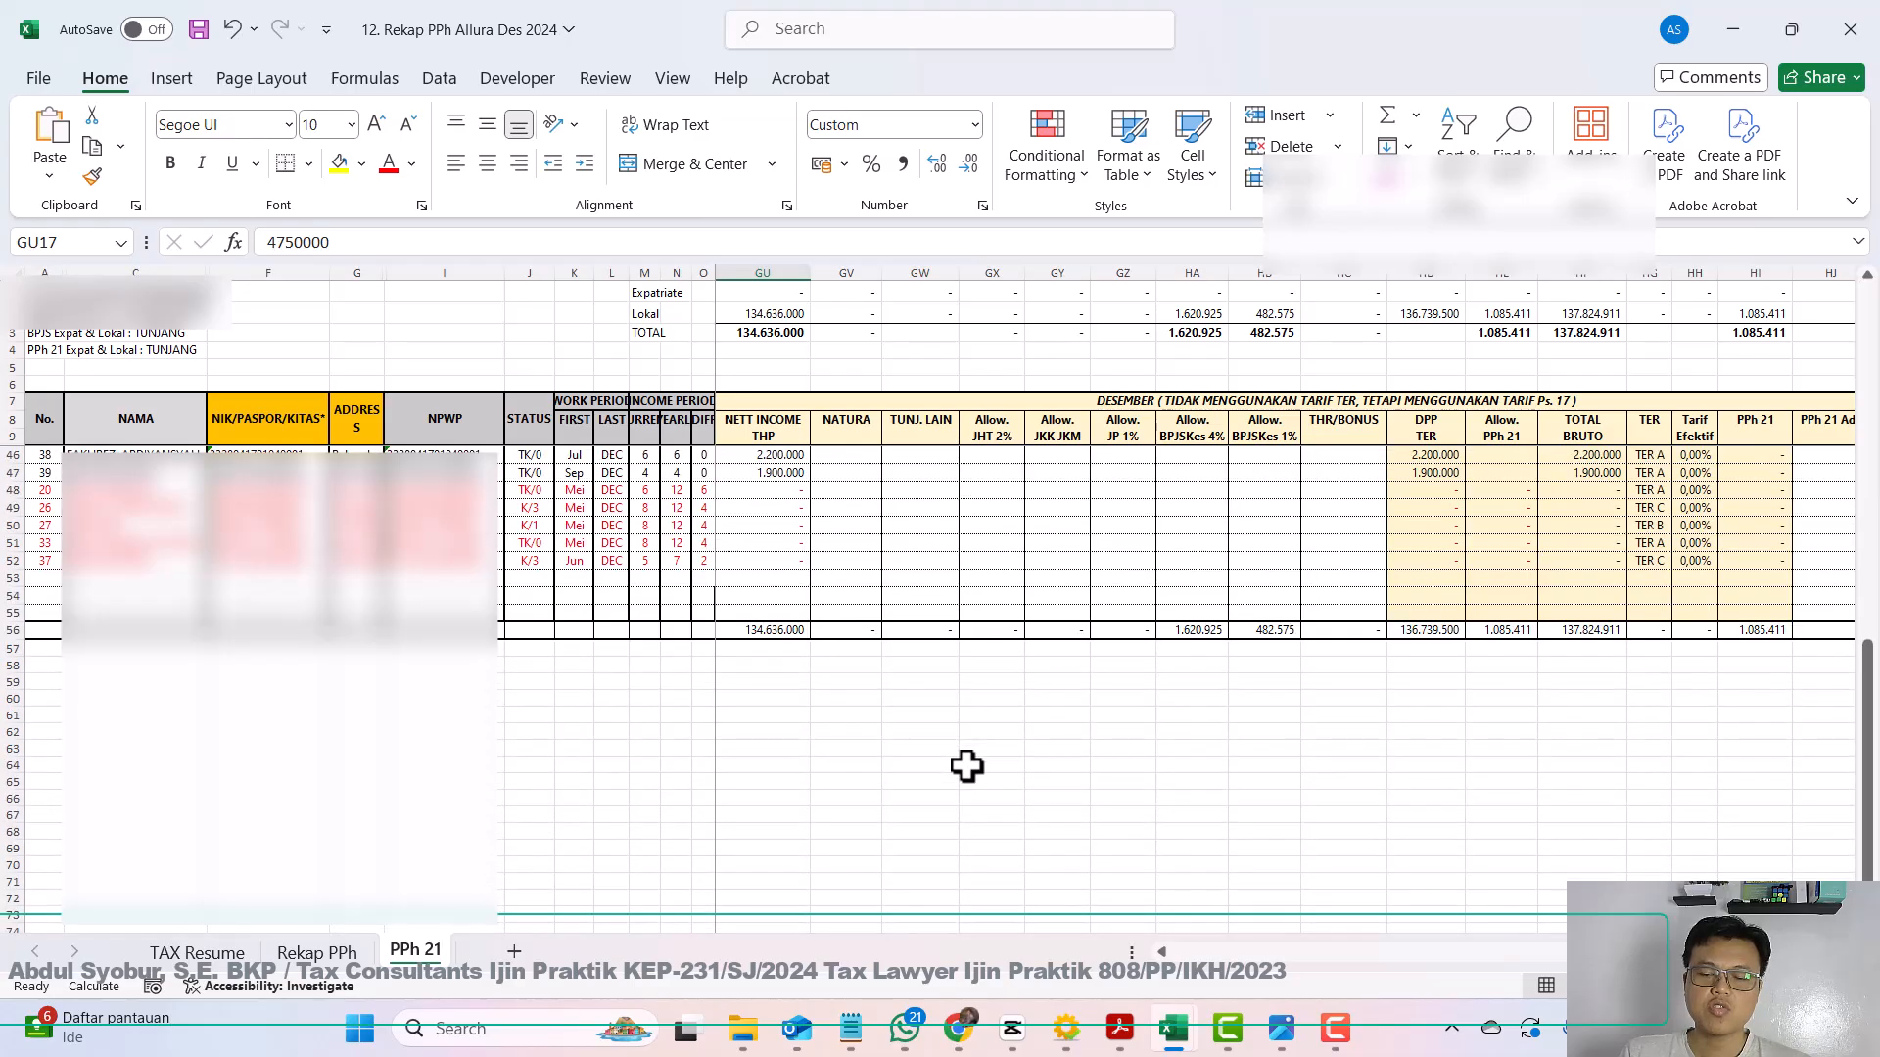
{"action": "scroll", "coordinate": [967, 767], "scroll_direction": "up", "scroll_amount": 4}
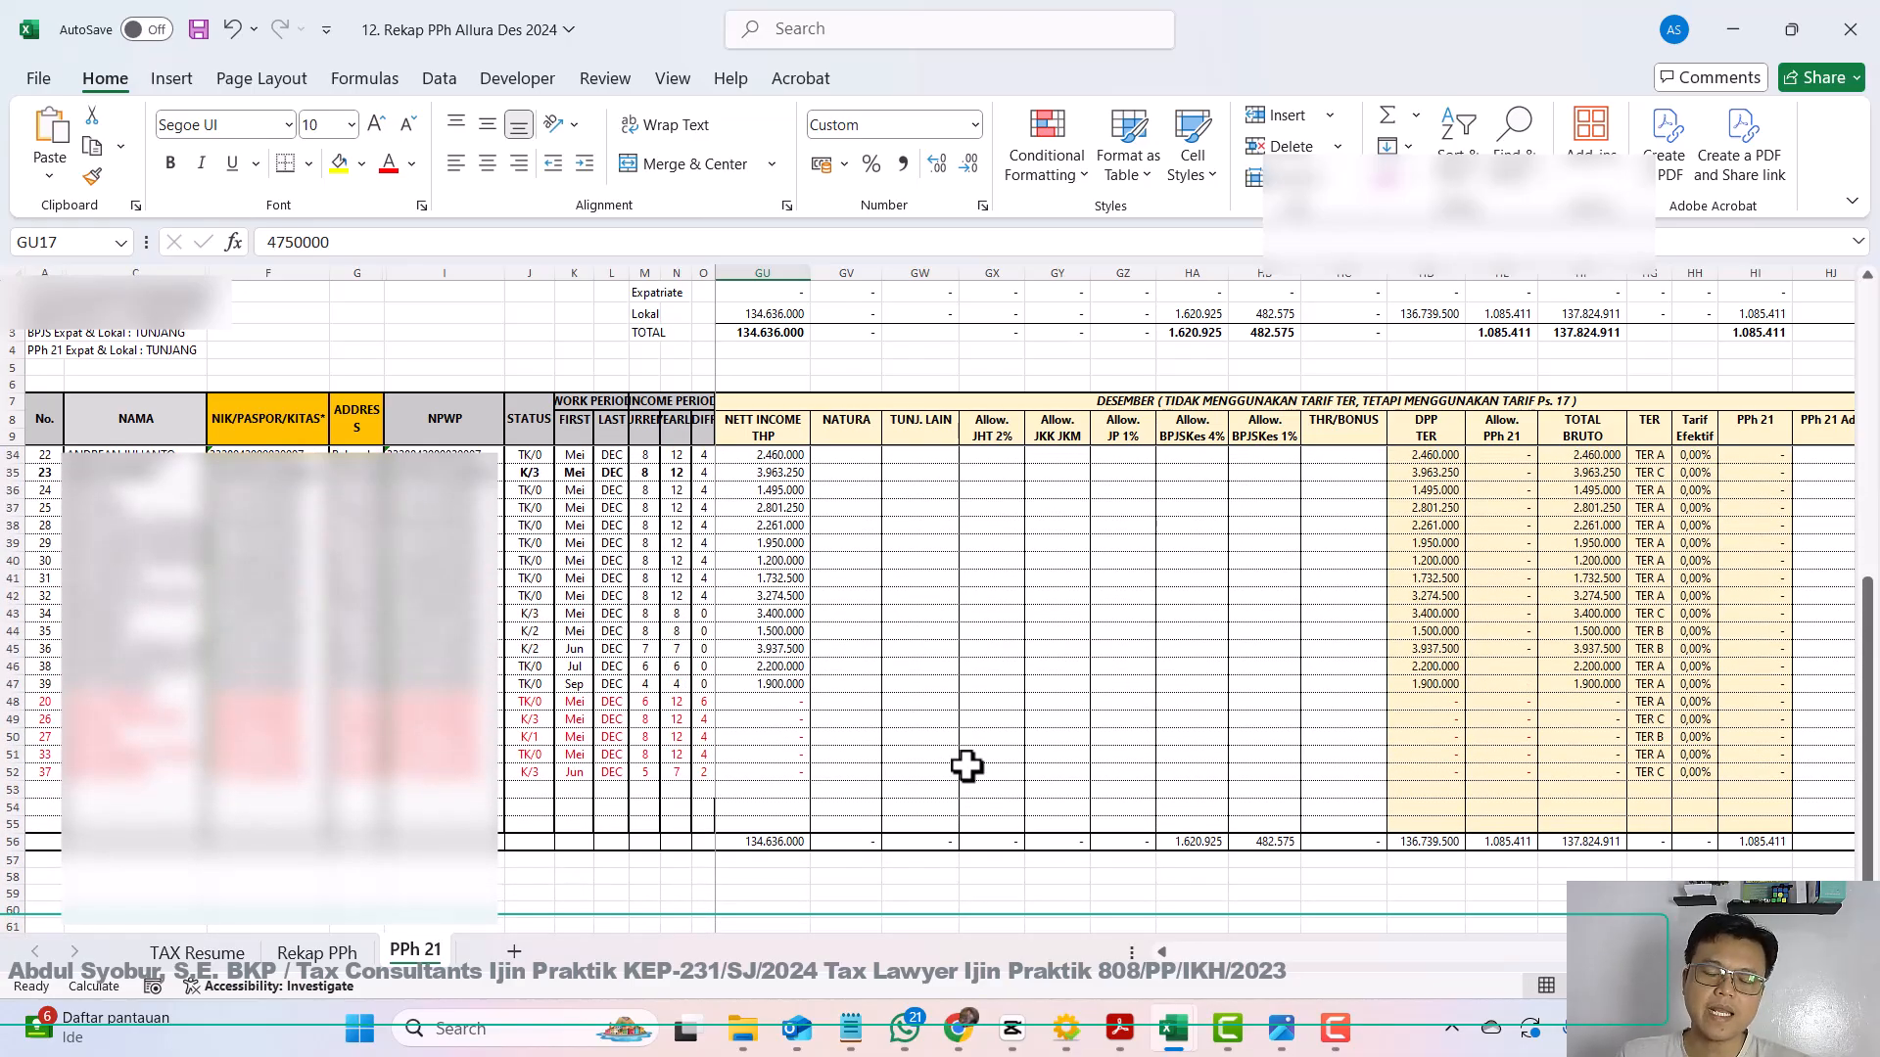